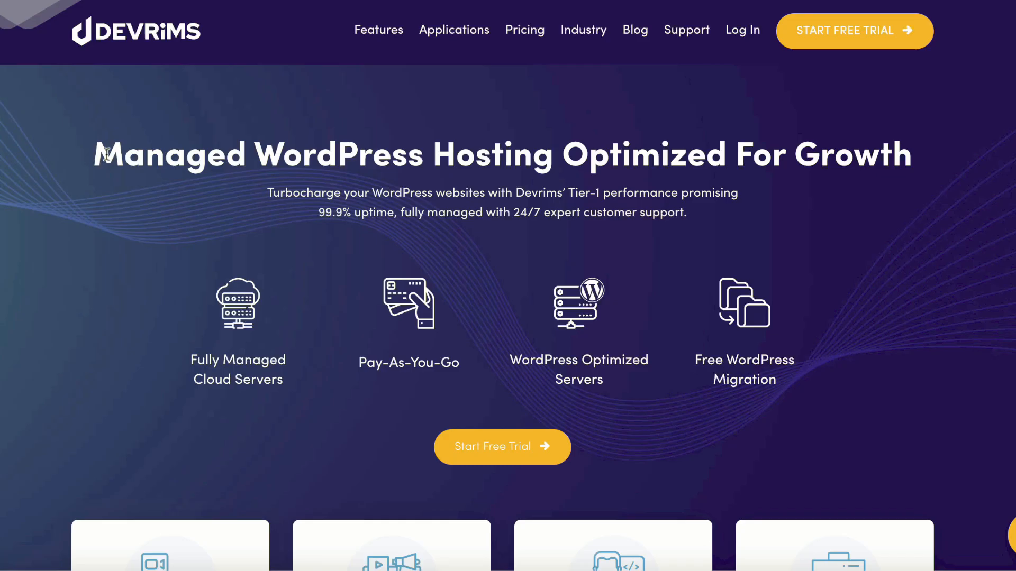
- Highlight the hero heading and the 99.9% uptime claim, then scroll down to the Why Choose Devrims section
{"action": "left_click_drag", "start_coordinate": [100, 156], "coordinate": [973, 170]}
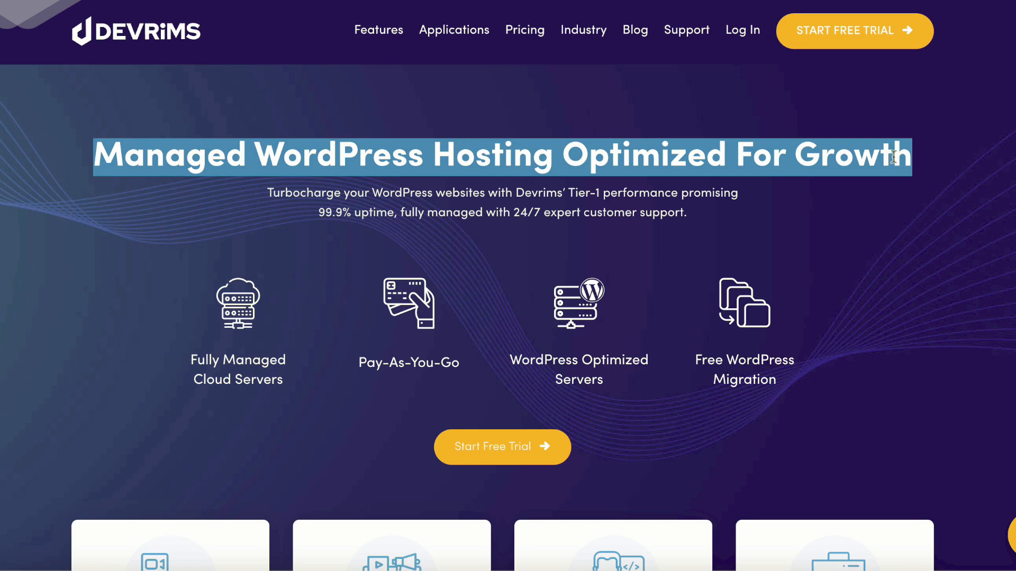
{"action": "left_click", "coordinate": [300, 211]}
{"action": "left_click_drag", "start_coordinate": [318, 212], "coordinate": [395, 211]}
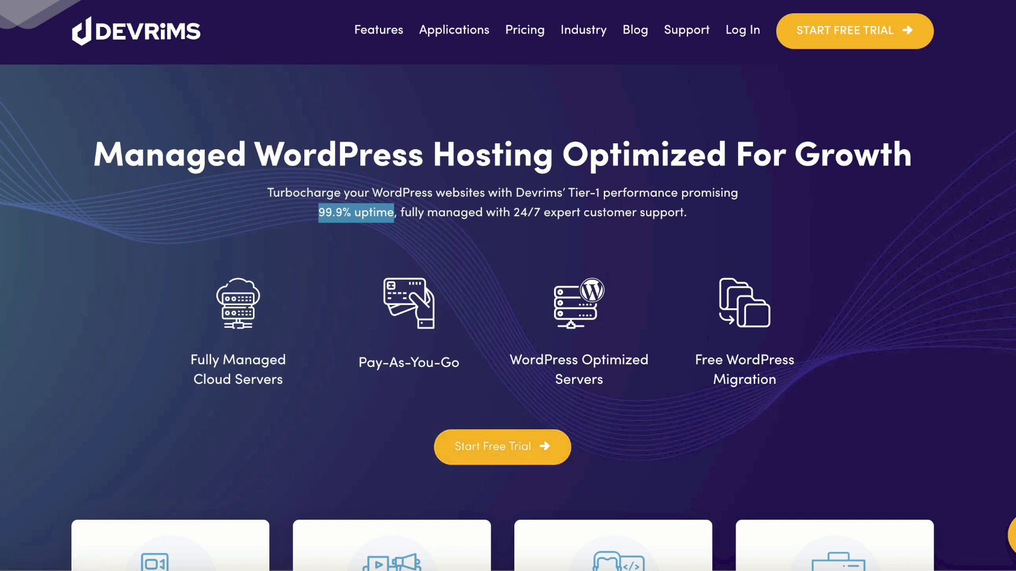
{"action": "scroll", "coordinate": [773, 231], "scroll_direction": "down", "scroll_amount": 7}
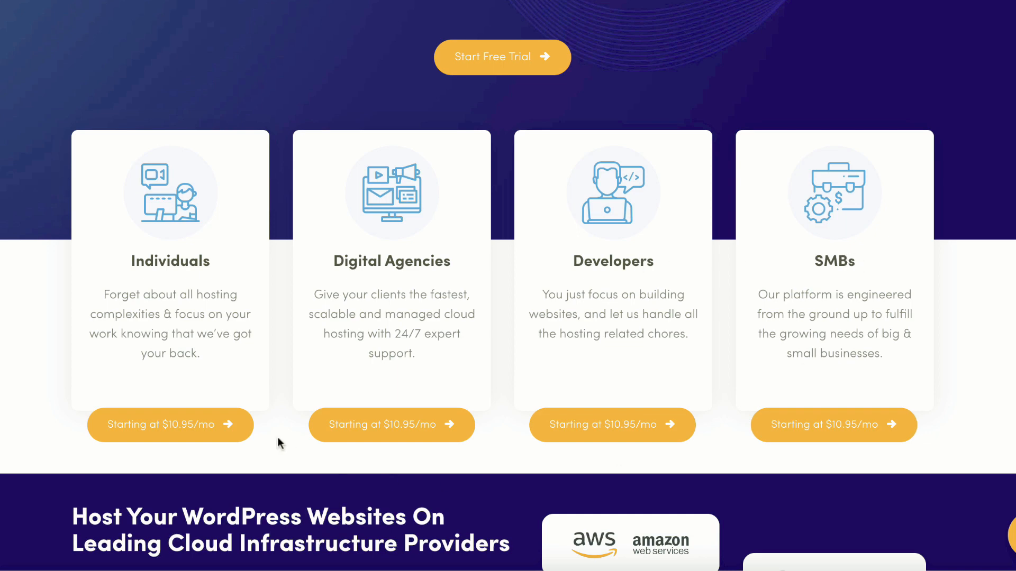
{"action": "scroll", "coordinate": [845, 392], "scroll_direction": "down", "scroll_amount": 2}
{"action": "scroll", "coordinate": [844, 392], "scroll_direction": "down", "scroll_amount": 2}
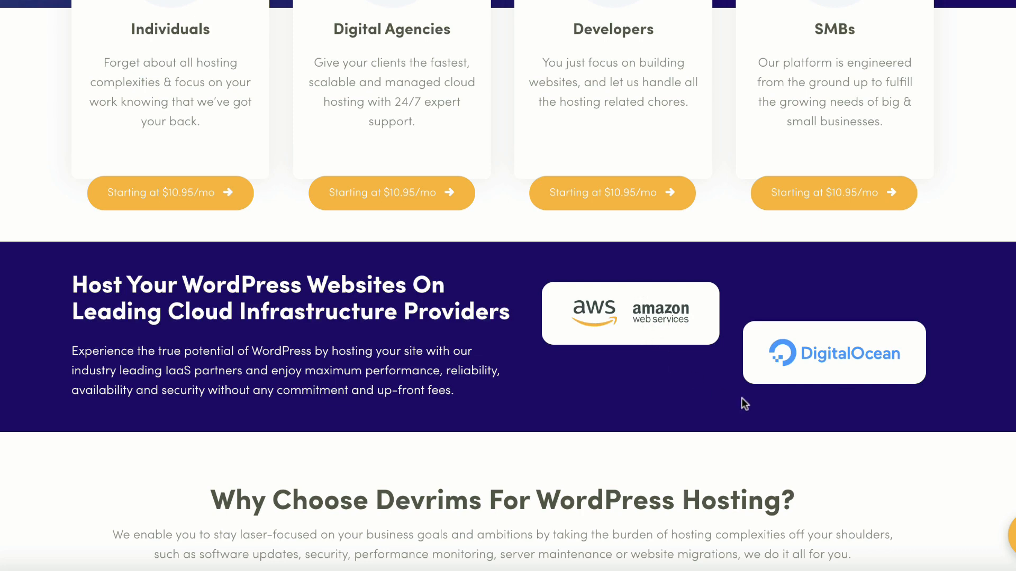
{"action": "scroll", "coordinate": [826, 318], "scroll_direction": "down", "scroll_amount": 8}
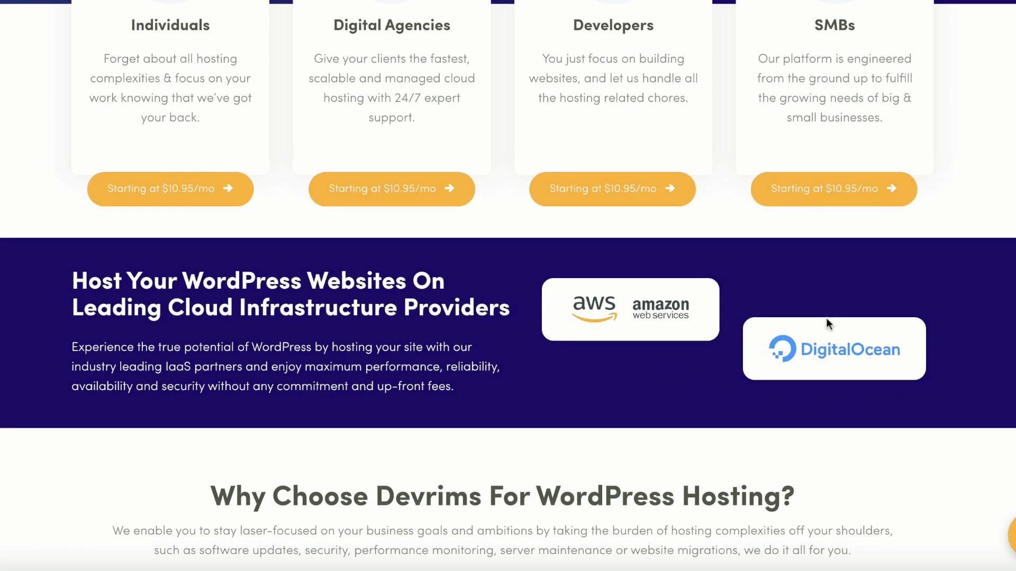
{"action": "scroll", "coordinate": [825, 319], "scroll_direction": "up", "scroll_amount": 1}
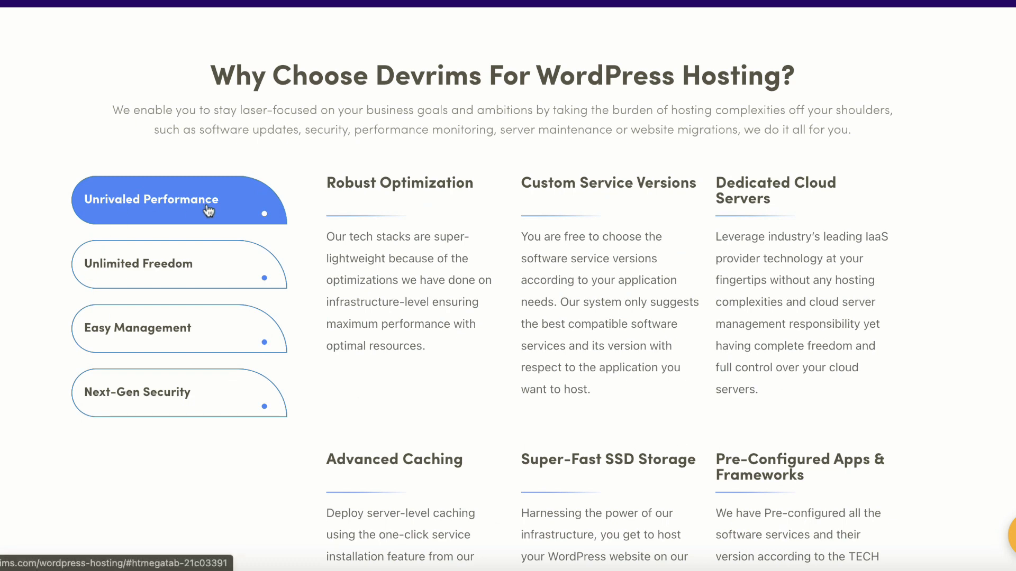
- Cycle through the Unlimited Freedom and Easy Management feature groups, ending on Next-Gen Security
{"action": "left_click", "coordinate": [178, 271]}
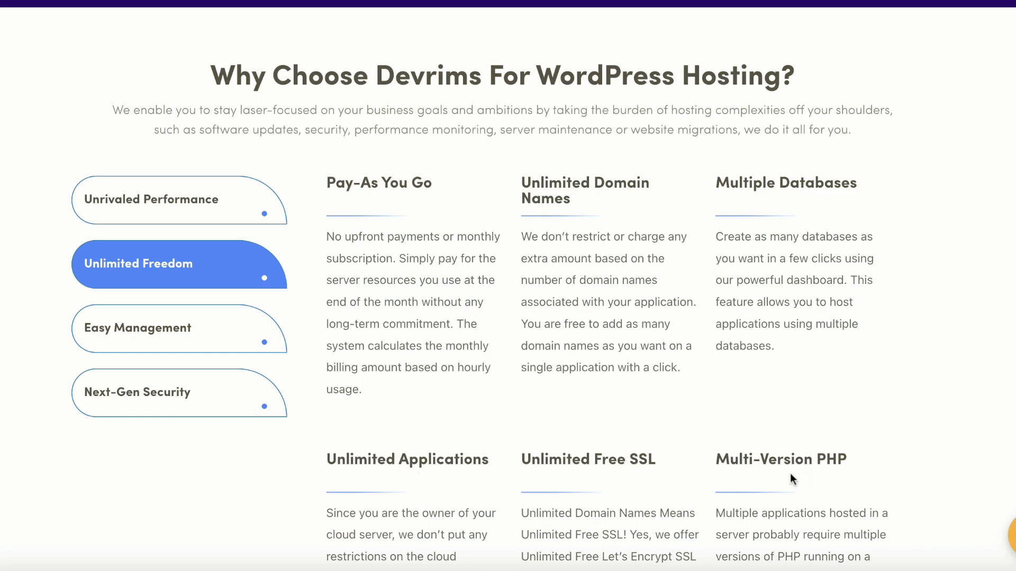
{"action": "left_click", "coordinate": [171, 317]}
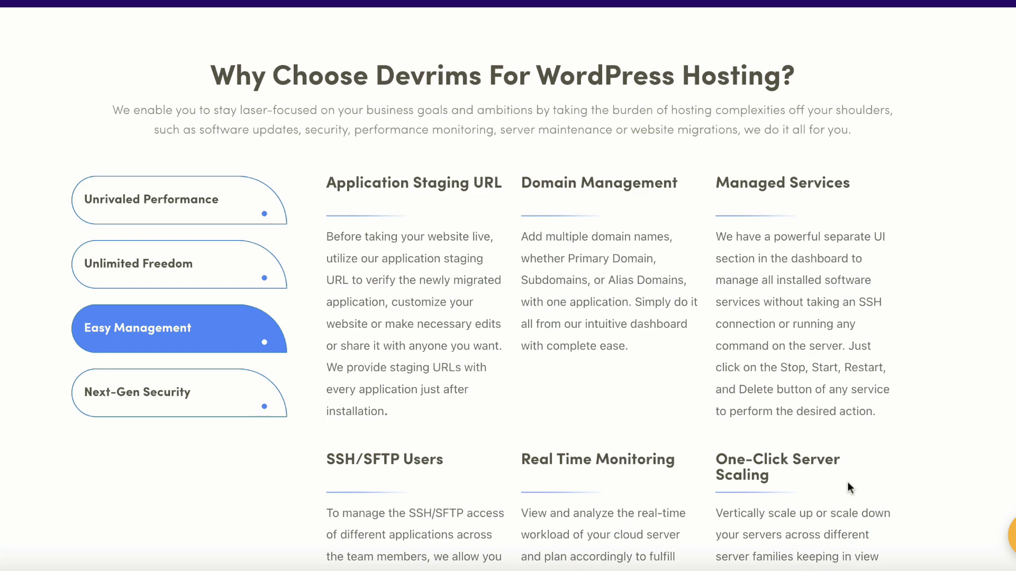
{"action": "left_click", "coordinate": [175, 398]}
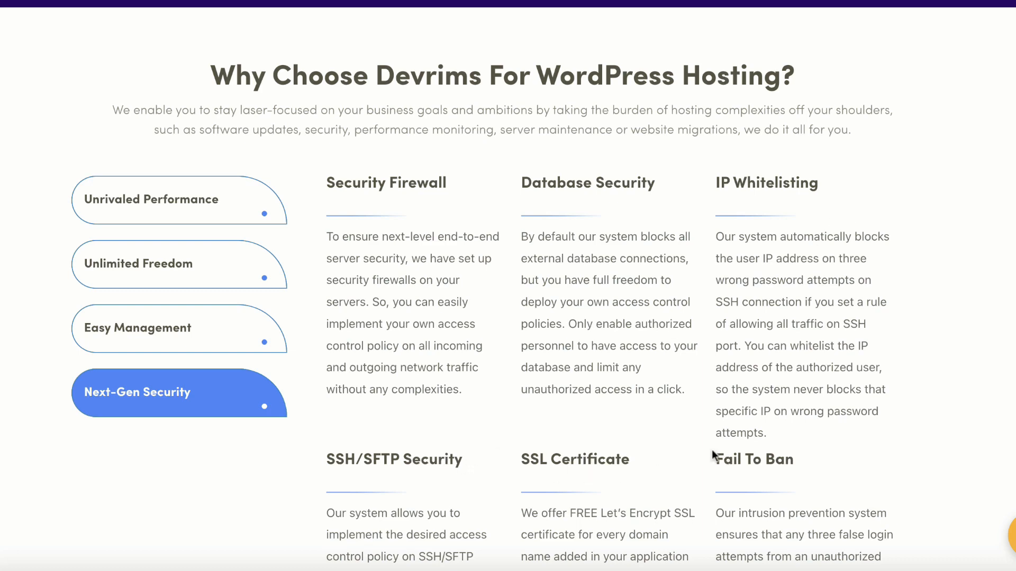
- Compare AWS and DigitalOcean plan prices, hourly and monthly, ending on DigitalOcean monthly pricing
{"action": "scroll", "coordinate": [550, 357], "scroll_direction": "down", "scroll_amount": 7}
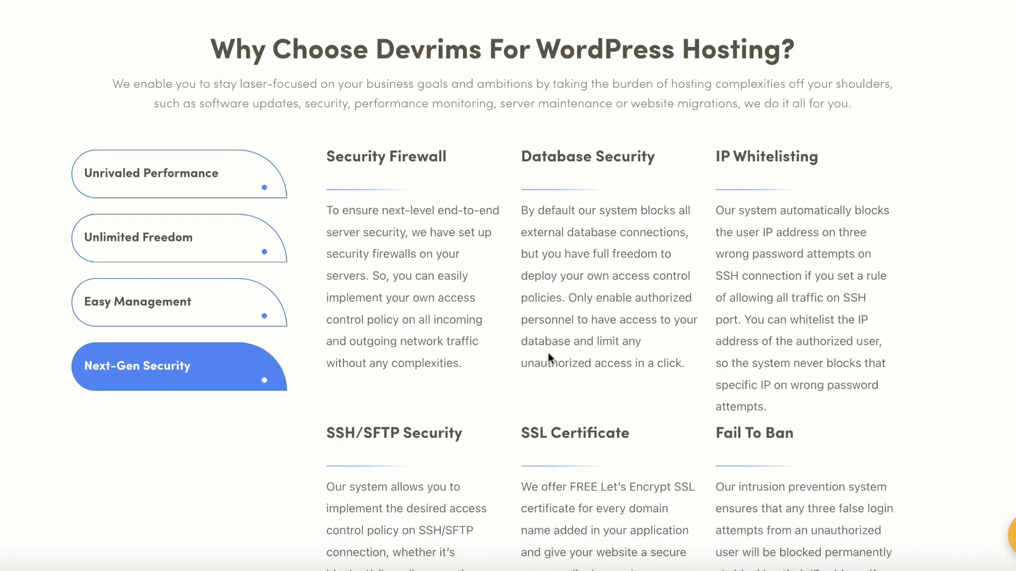
{"action": "scroll", "coordinate": [549, 358], "scroll_direction": "down", "scroll_amount": 7}
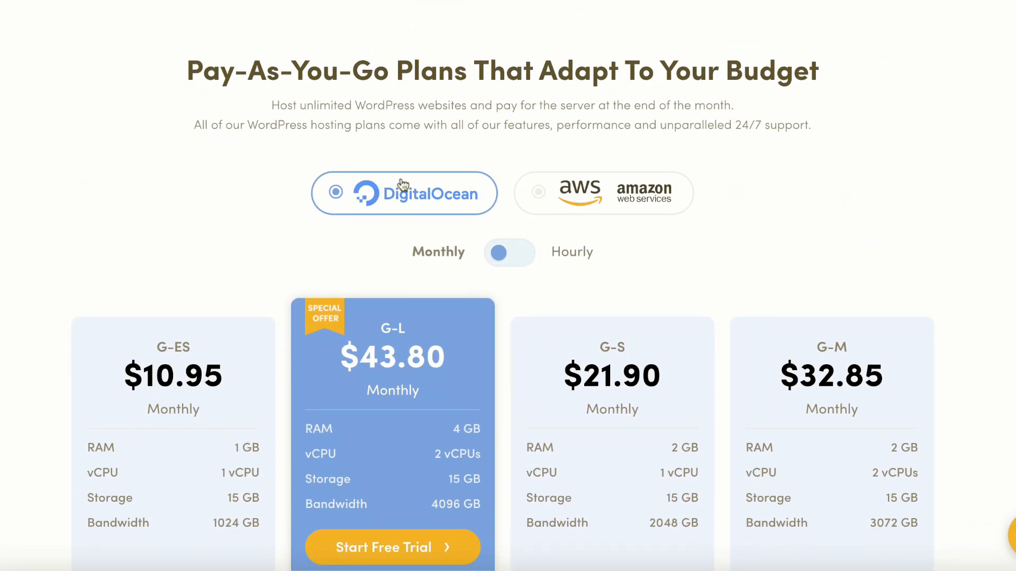
{"action": "left_click", "coordinate": [567, 194]}
{"action": "left_click", "coordinate": [370, 194]}
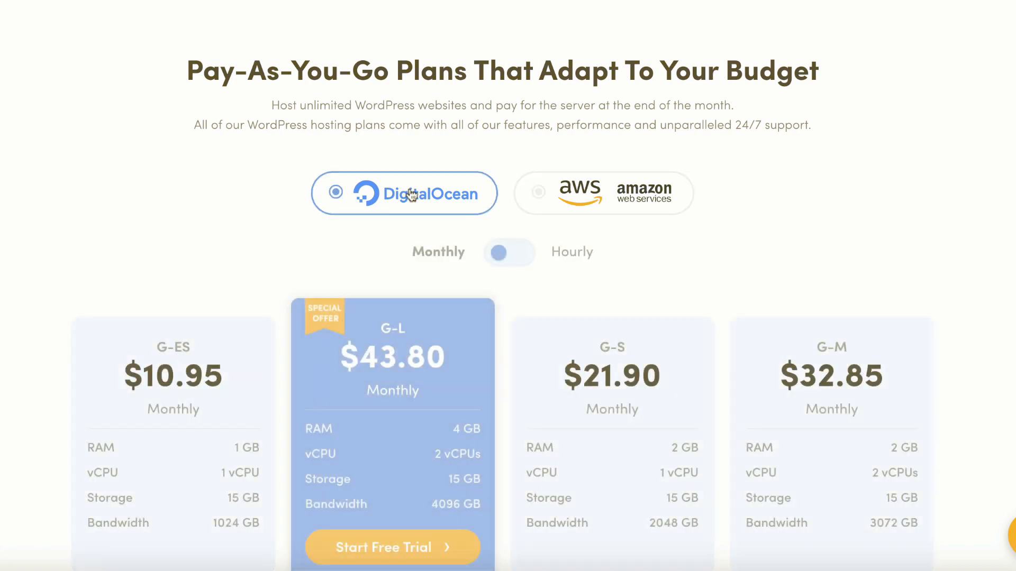
{"action": "left_click", "coordinate": [582, 194]}
{"action": "left_click", "coordinate": [436, 196]}
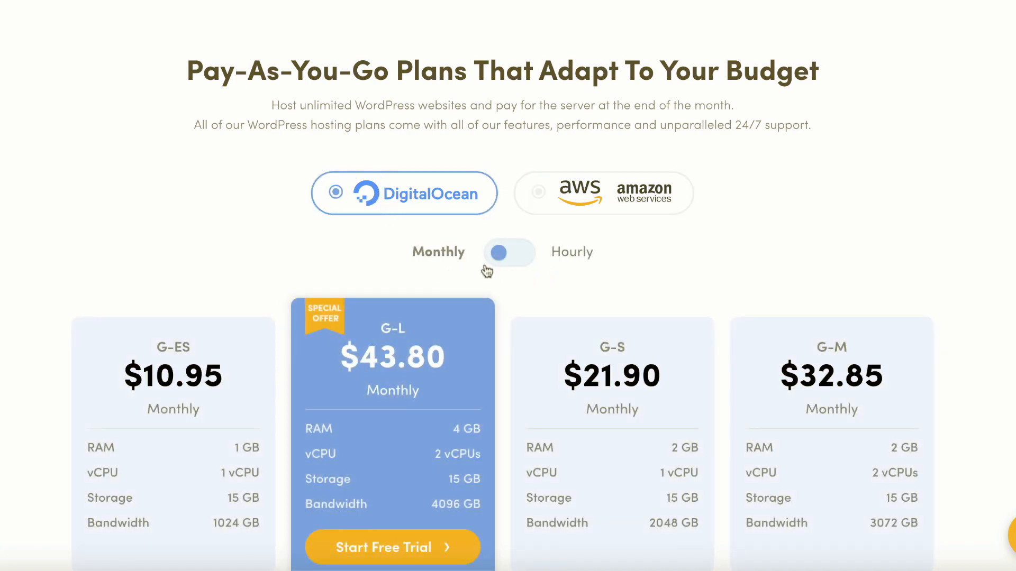
{"action": "left_click", "coordinate": [510, 268]}
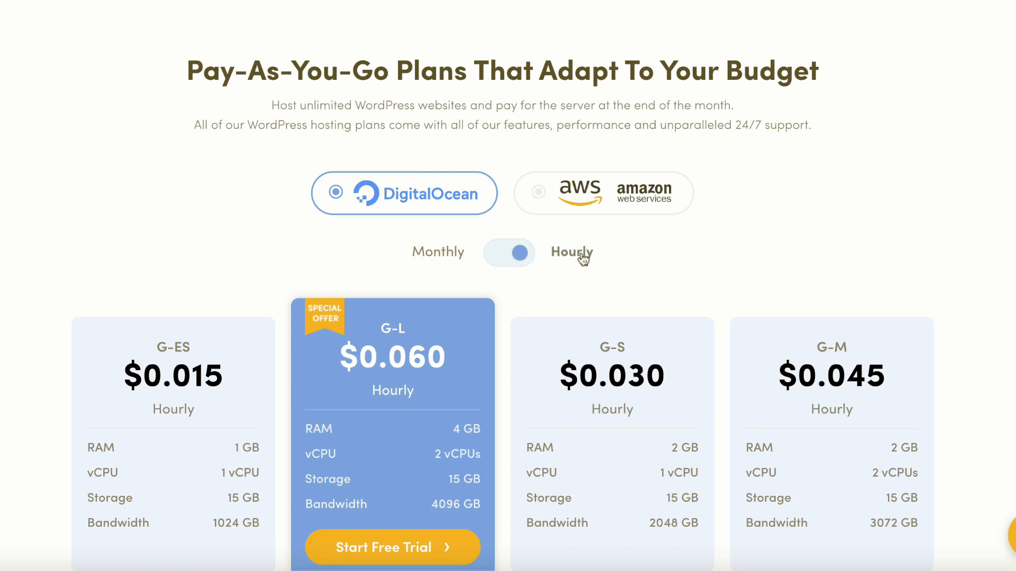
{"action": "left_click", "coordinate": [495, 259]}
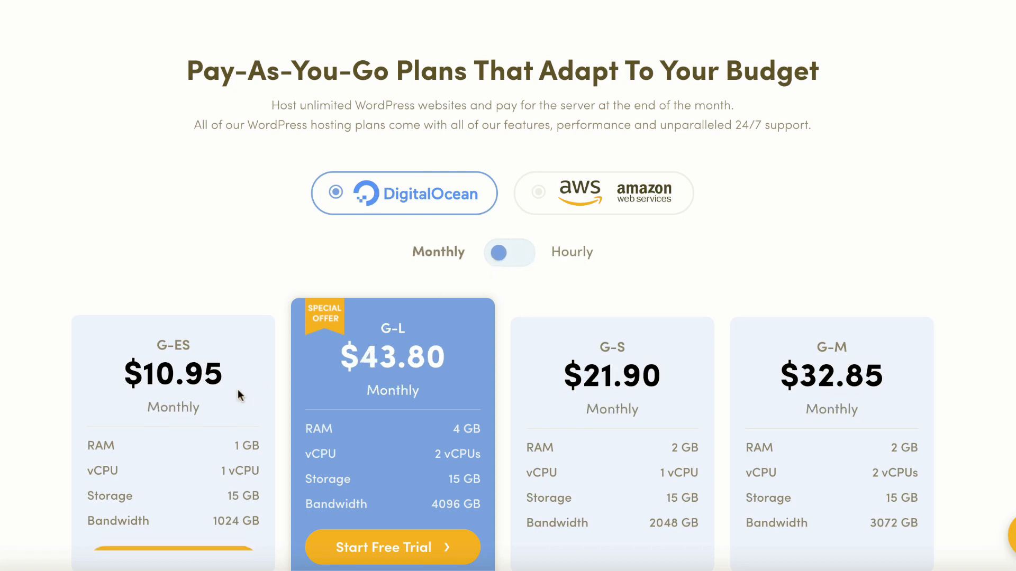
- Highlight the G-ES plan's $10.95 price, 1 GB RAM, vCPU and 15 GB storage, then scroll to All Plans Come With
{"action": "left_click_drag", "start_coordinate": [125, 351], "coordinate": [207, 398]}
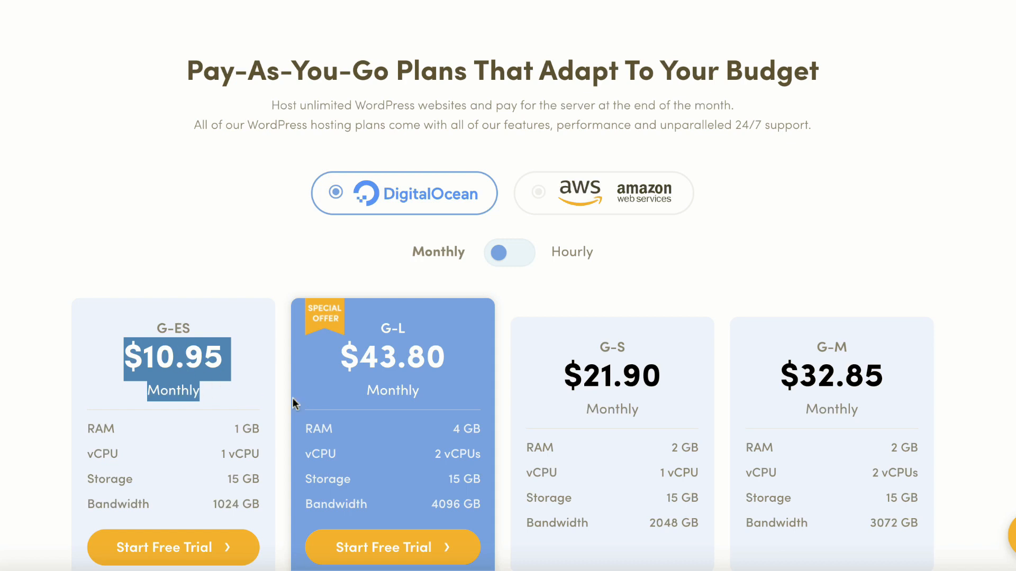
{"action": "triple_click", "coordinate": [256, 428]}
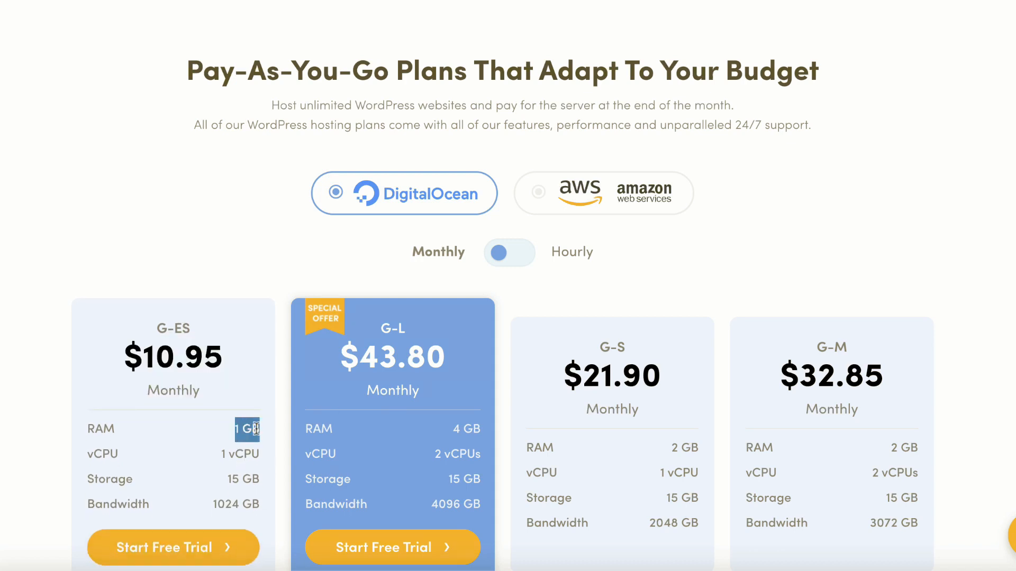
{"action": "double_click", "coordinate": [246, 453]}
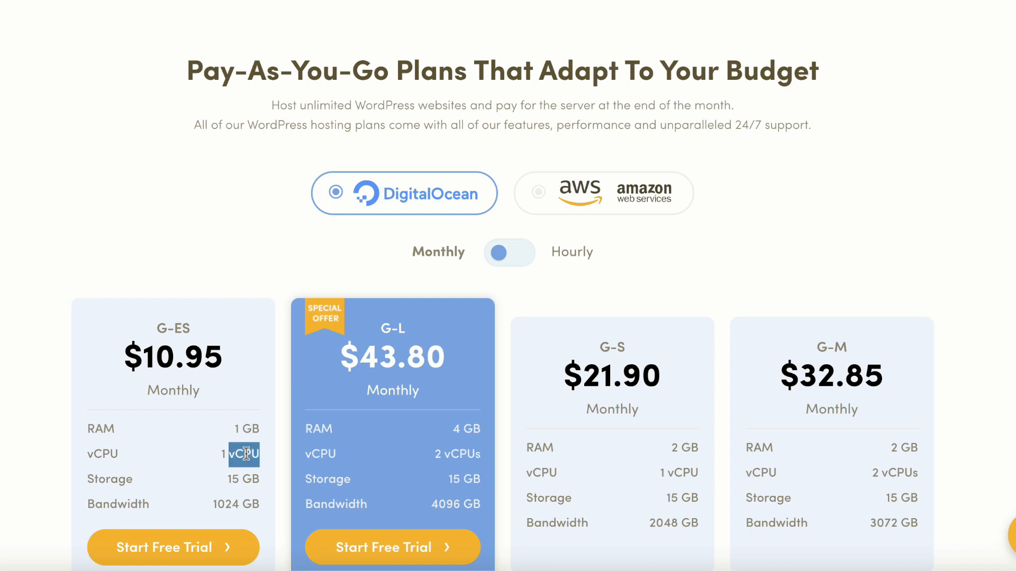
{"action": "triple_click", "coordinate": [241, 480]}
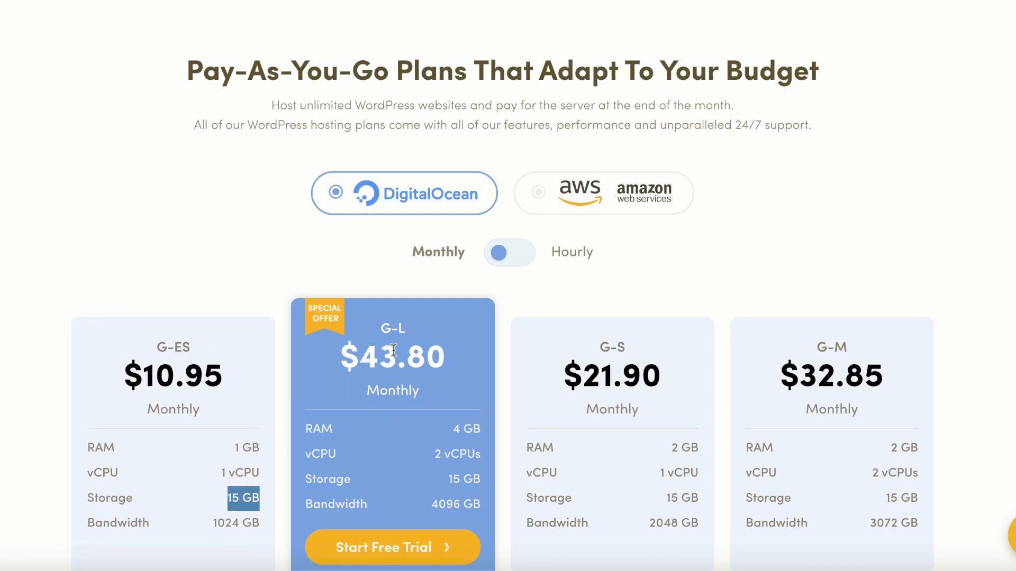
{"action": "scroll", "coordinate": [396, 409], "scroll_direction": "down", "scroll_amount": 2}
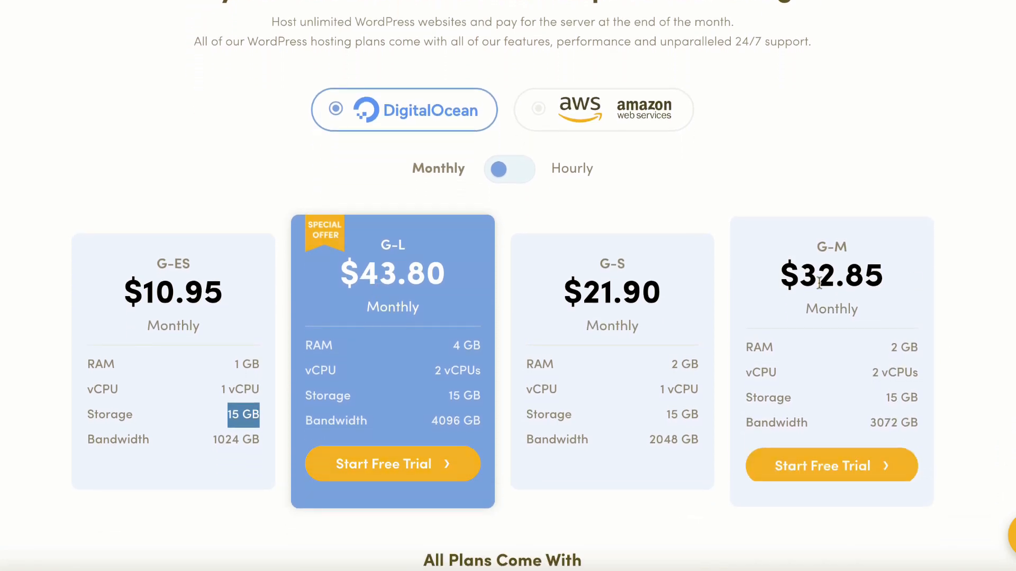
{"action": "scroll", "coordinate": [869, 326], "scroll_direction": "down", "scroll_amount": 2}
{"action": "scroll", "coordinate": [868, 327], "scroll_direction": "down", "scroll_amount": 6}
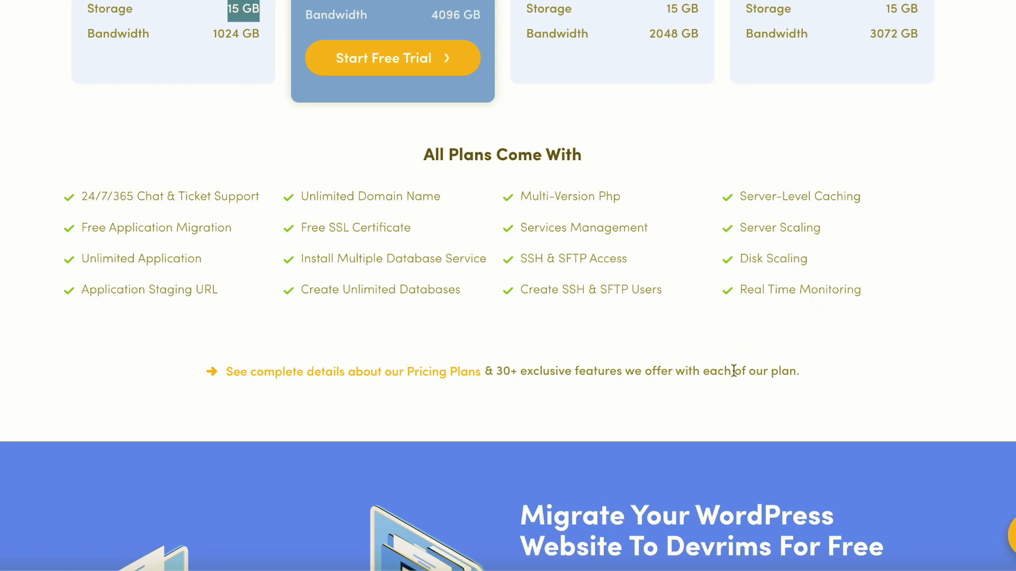
- Scroll past the Migrate Your WordPress Website section down to the Get Started For FREE! signup heading
{"action": "scroll", "coordinate": [616, 369], "scroll_direction": "down", "scroll_amount": 5}
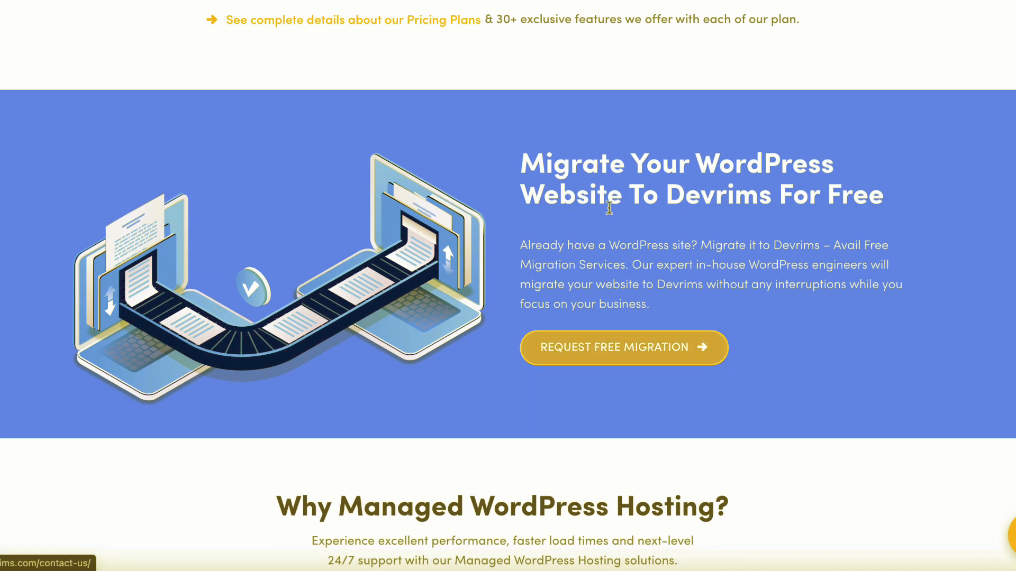
{"action": "left_click_drag", "start_coordinate": [521, 161], "coordinate": [917, 194]}
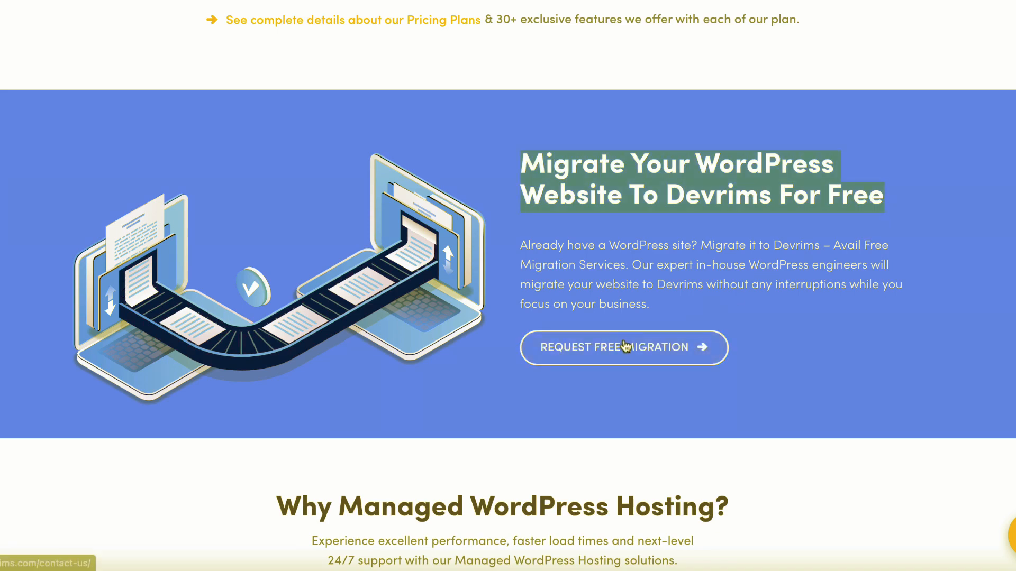
{"action": "scroll", "coordinate": [725, 240], "scroll_direction": "down", "scroll_amount": 3}
{"action": "scroll", "coordinate": [725, 241], "scroll_direction": "down", "scroll_amount": 10}
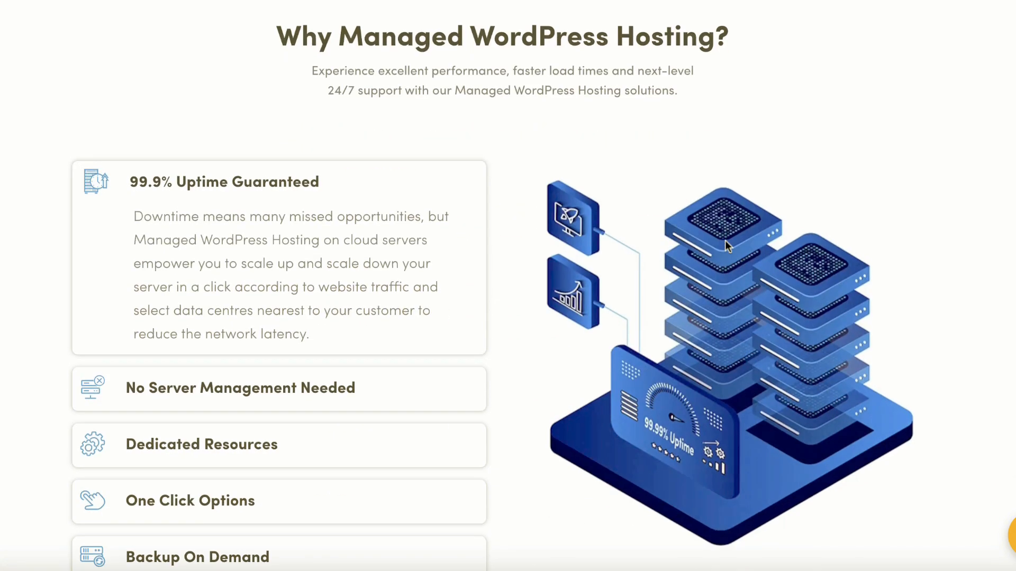
{"action": "scroll", "coordinate": [725, 242], "scroll_direction": "down", "scroll_amount": 20}
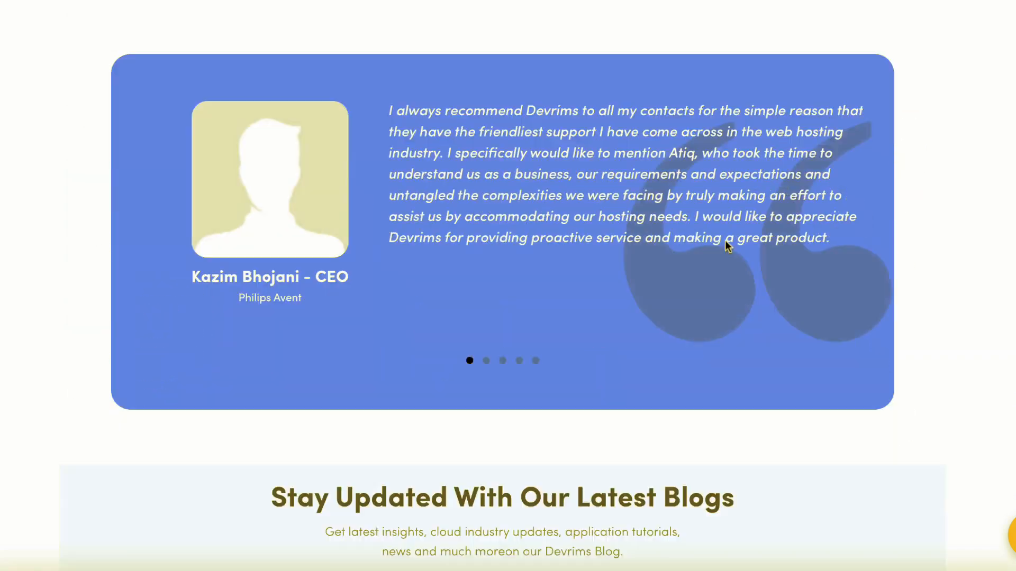
{"action": "scroll", "coordinate": [726, 245], "scroll_direction": "down", "scroll_amount": 4}
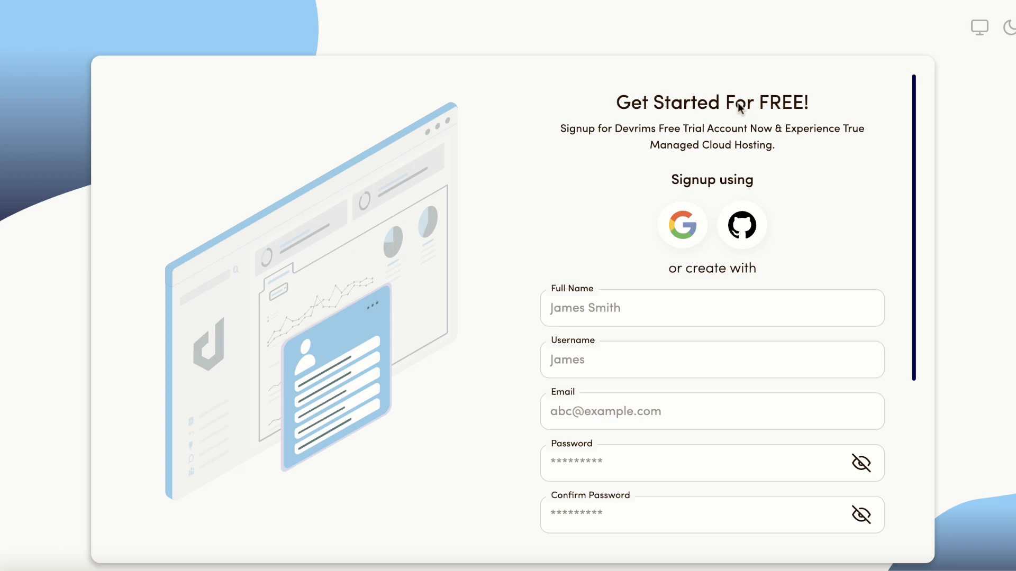
{"action": "triple_click", "coordinate": [740, 107]}
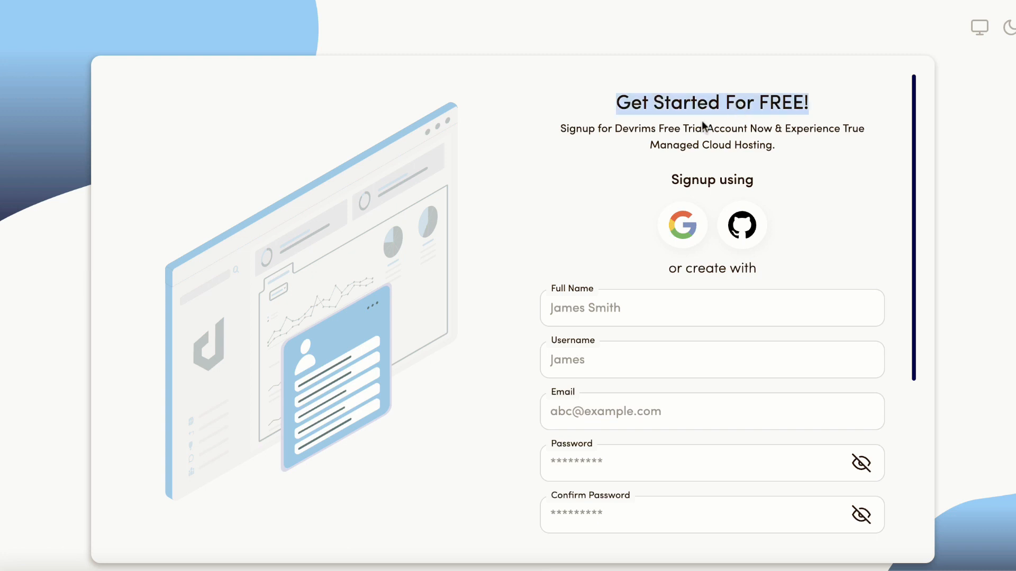
- Fill in the signup form with the user's full name, a username and their e-mail address
{"action": "left_click", "coordinate": [675, 148]}
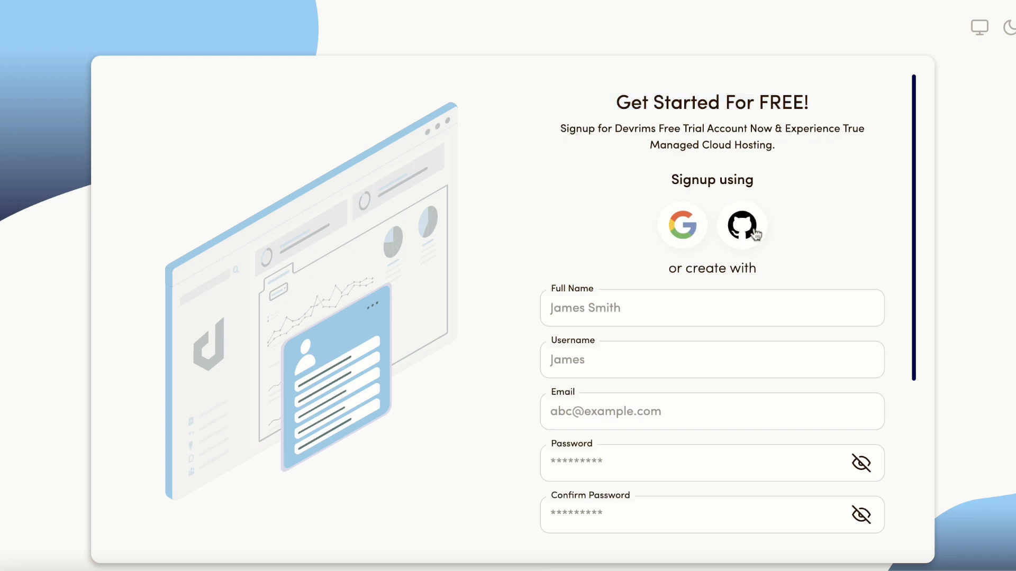
{"action": "left_click", "coordinate": [626, 315]}
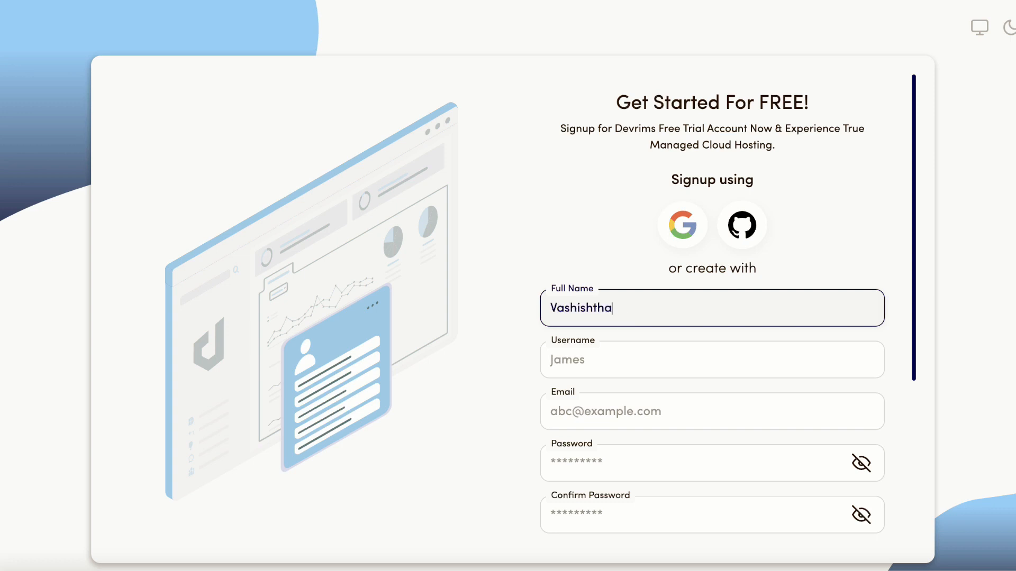
{"action": "key", "text": "Tab"}
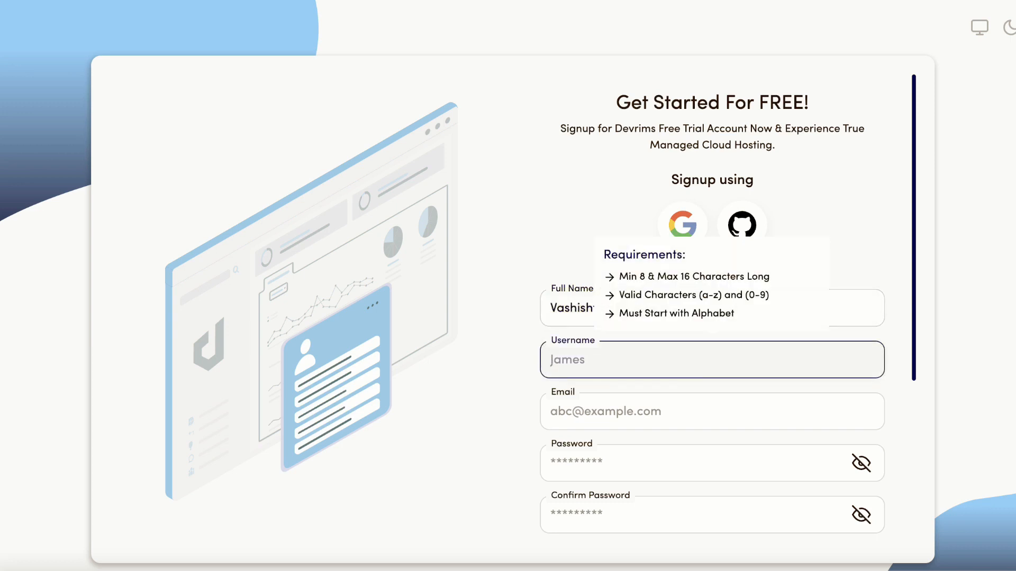
{"action": "type", "text": "corporateblog"}
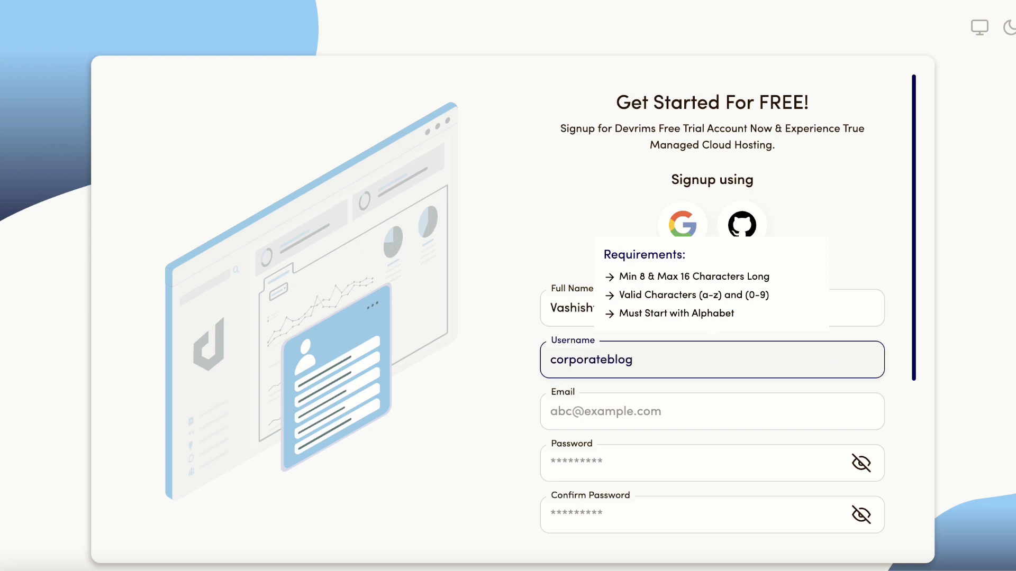
{"action": "key", "text": "Tab"}
{"action": "type", "text": "b"}
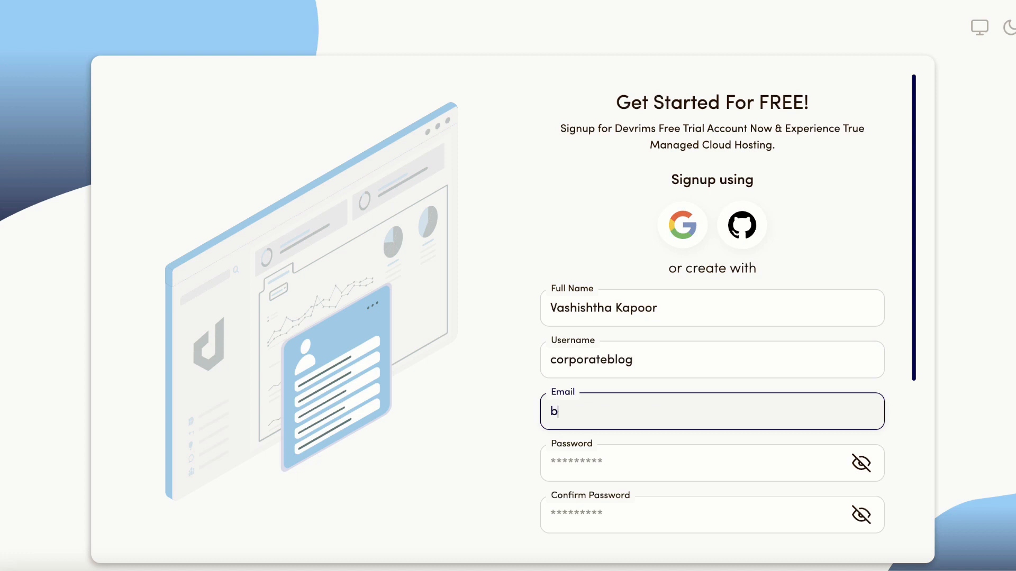
{"action": "key", "text": "BackSpace"}
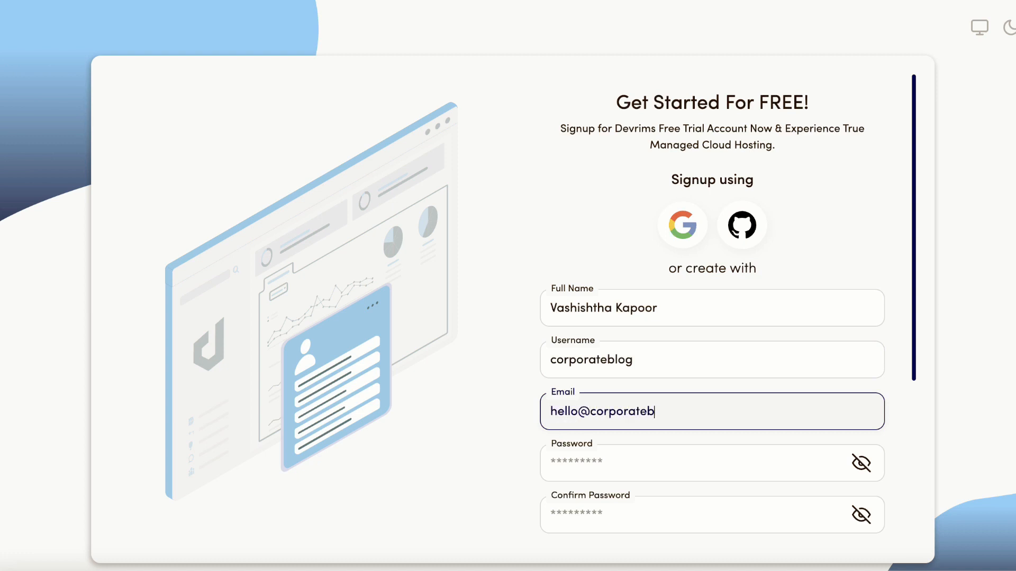
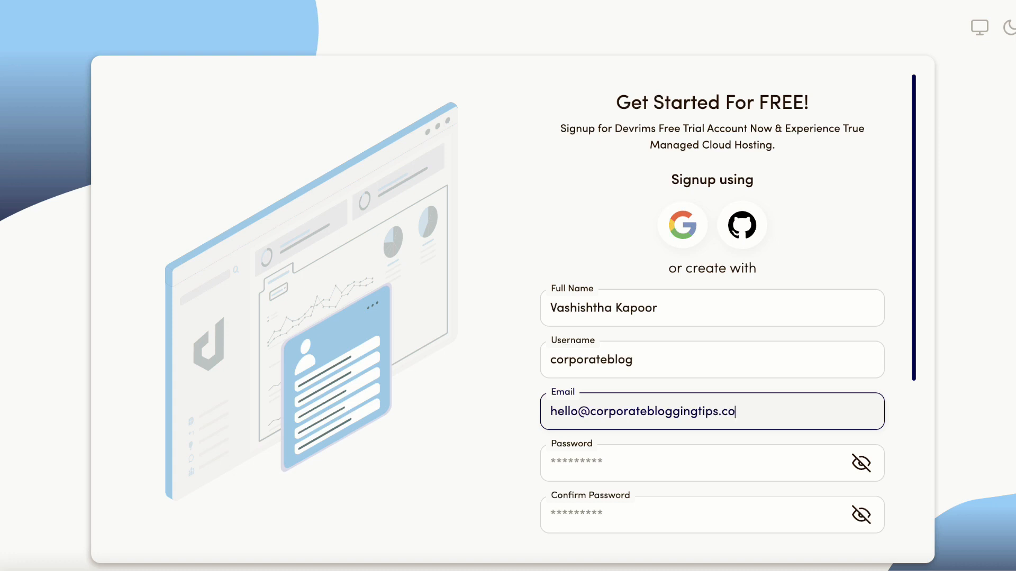
{"action": "key", "text": "Tab"}
- Agree to the terms and privacy policy and check the robot verification
{"action": "scroll", "coordinate": [566, 331], "scroll_direction": "down", "scroll_amount": 4}
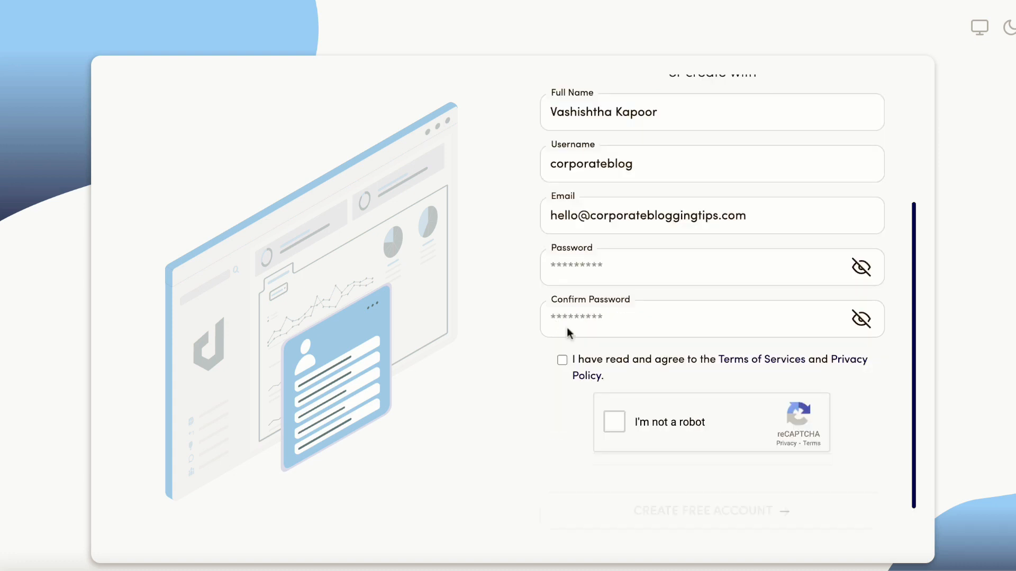
{"action": "left_click", "coordinate": [561, 361]}
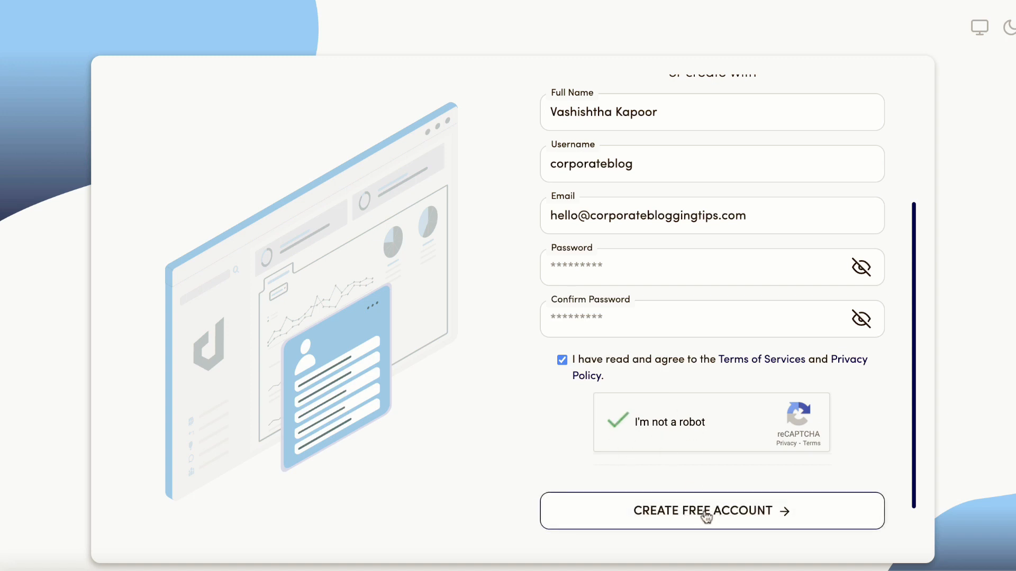
{"action": "scroll", "coordinate": [706, 517], "scroll_direction": "down", "scroll_amount": 2}
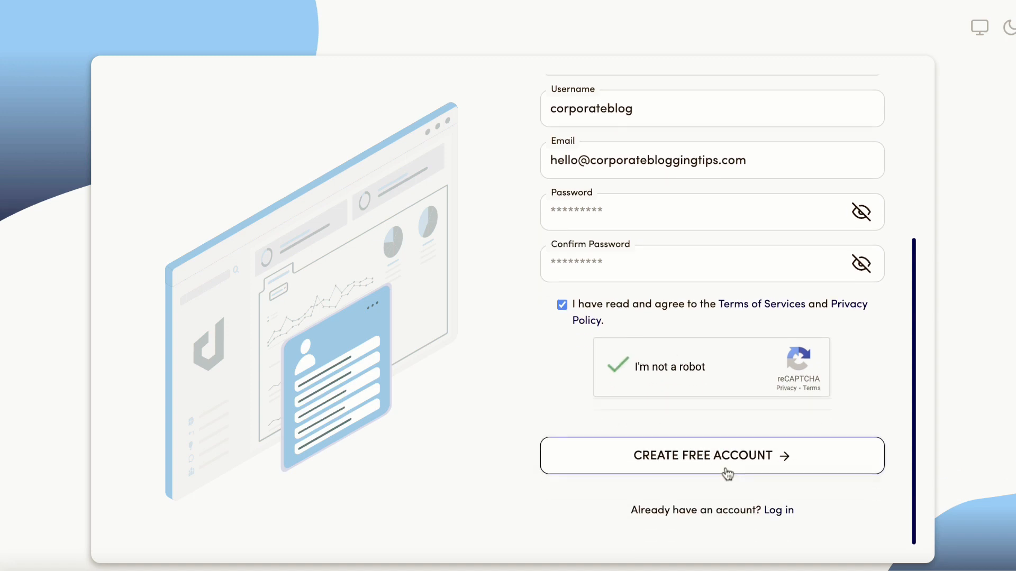
{"action": "scroll", "coordinate": [828, 337], "scroll_direction": "up", "scroll_amount": 5}
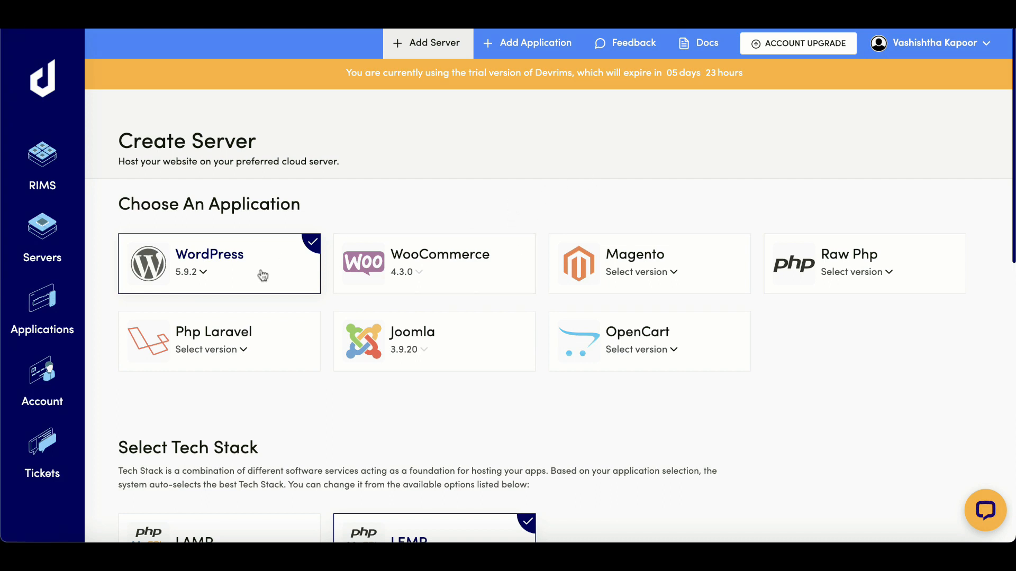
{"action": "left_click", "coordinate": [451, 273]}
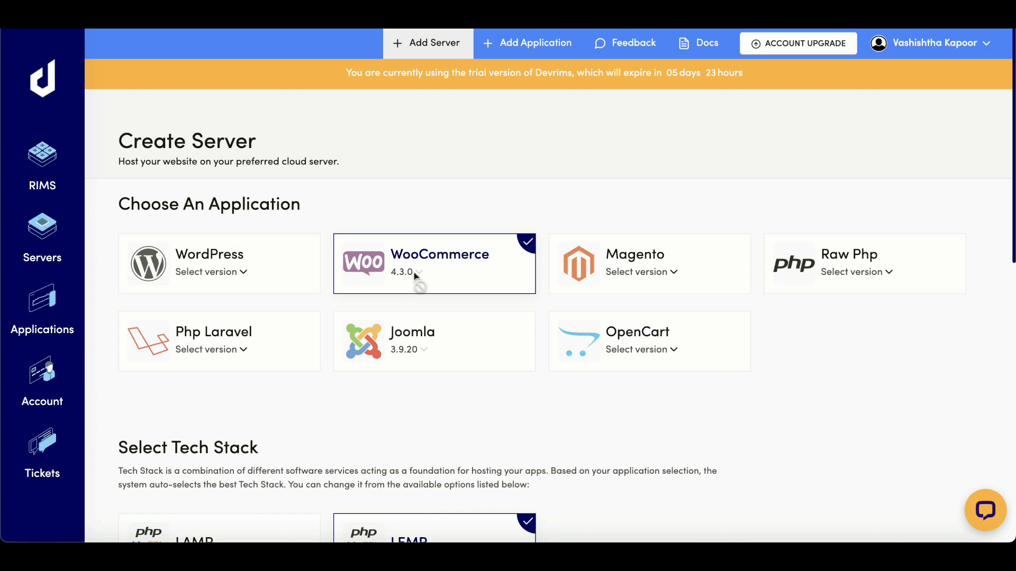
{"action": "left_click", "coordinate": [624, 271]}
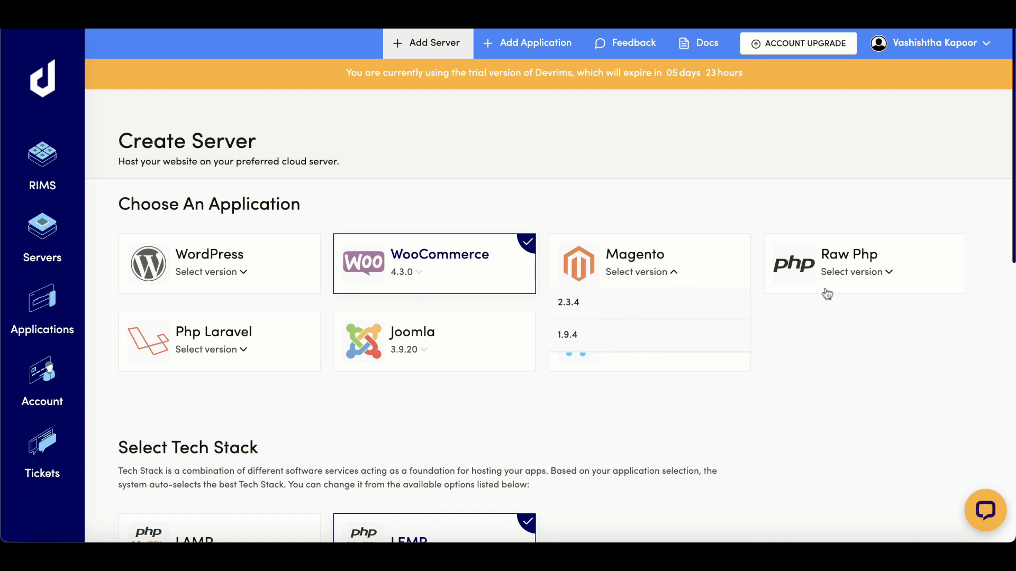
{"action": "left_click", "coordinate": [865, 285]}
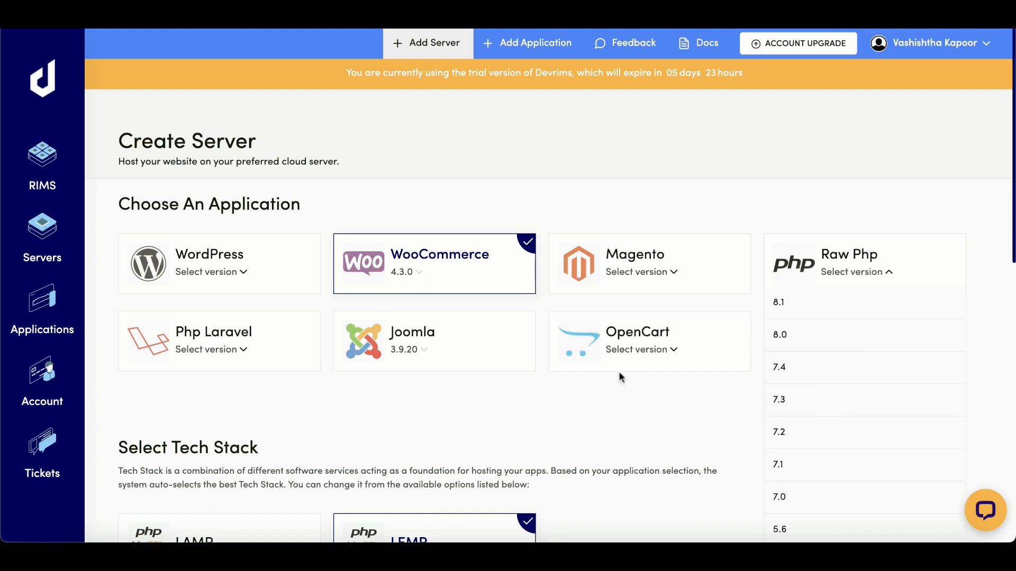
{"action": "left_click", "coordinate": [624, 347]}
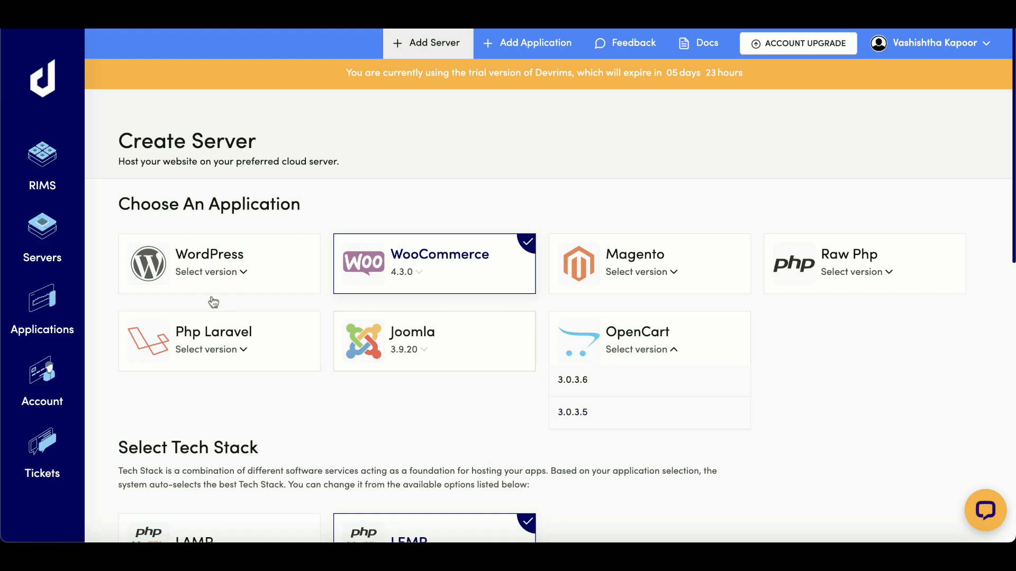
{"action": "left_click", "coordinate": [210, 255]}
{"action": "left_click", "coordinate": [182, 302]}
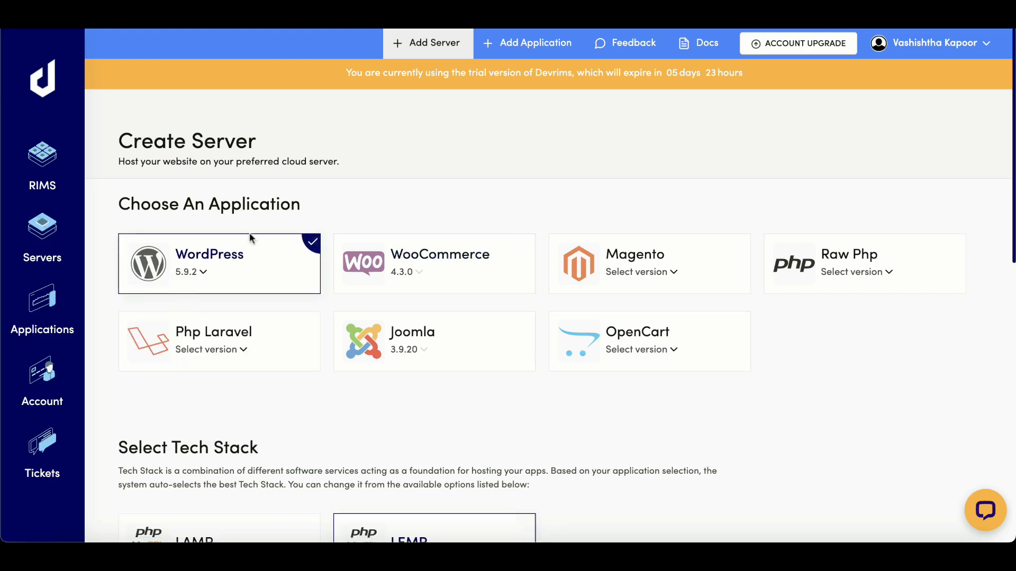
{"action": "scroll", "coordinate": [746, 185], "scroll_direction": "down", "scroll_amount": 7}
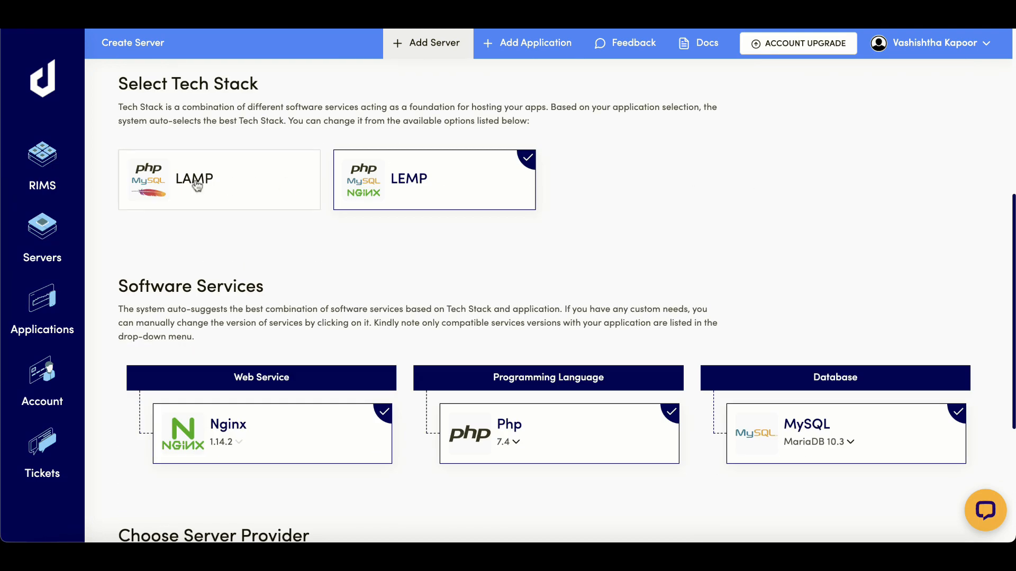
- Switch the tech stack to LAMP and then back to LEMP
{"action": "left_click", "coordinate": [257, 192]}
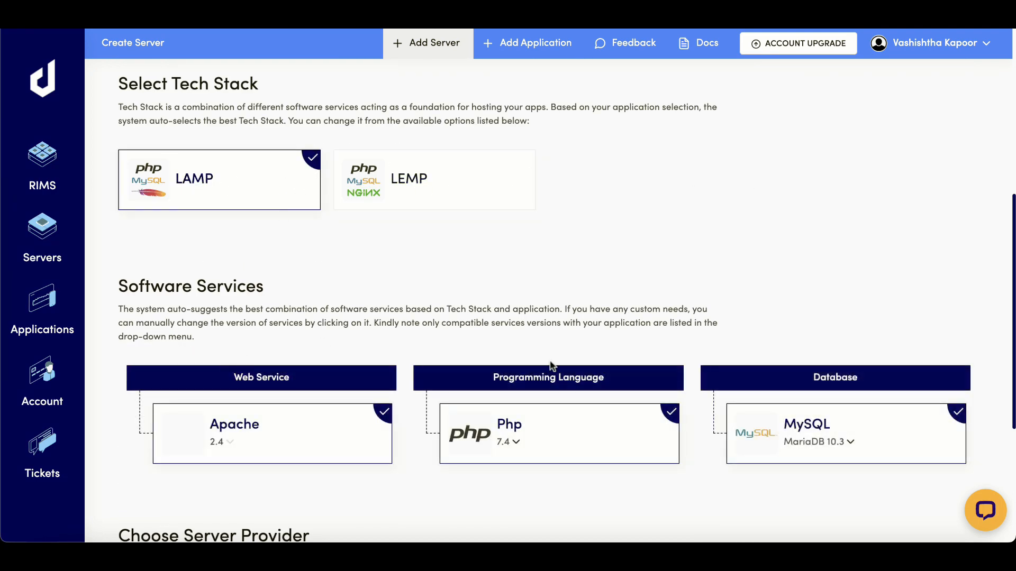
{"action": "left_click", "coordinate": [447, 199]}
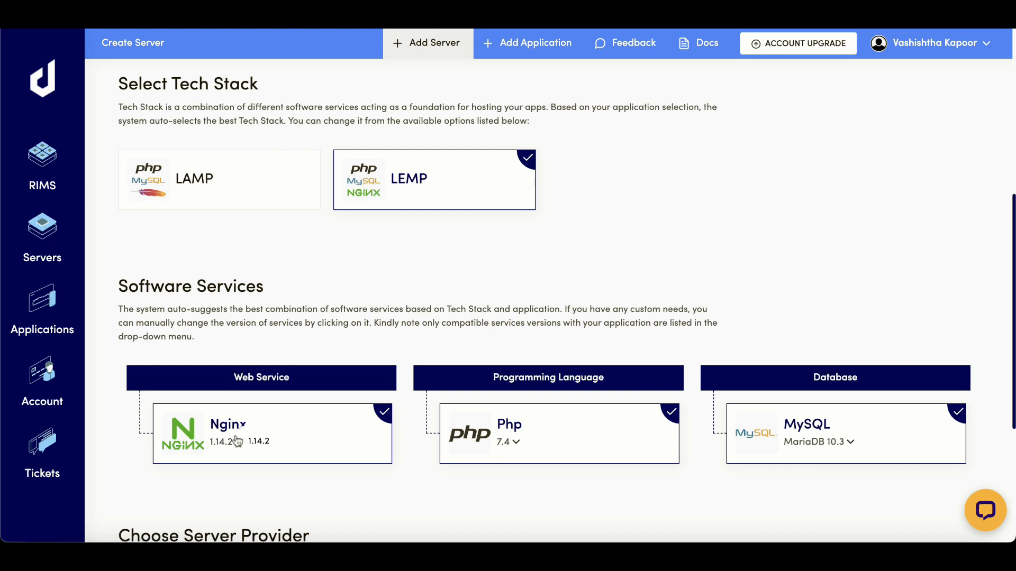
{"action": "scroll", "coordinate": [805, 402], "scroll_direction": "down", "scroll_amount": 3}
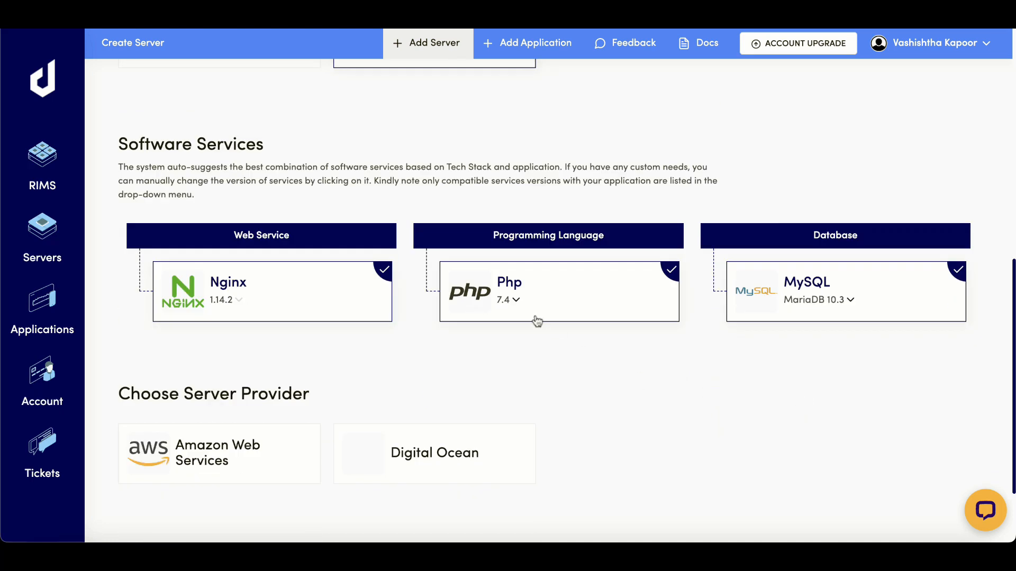
- Set PHP to version 8.0 and the database to MariaDB 10.5
{"action": "left_click", "coordinate": [516, 300]}
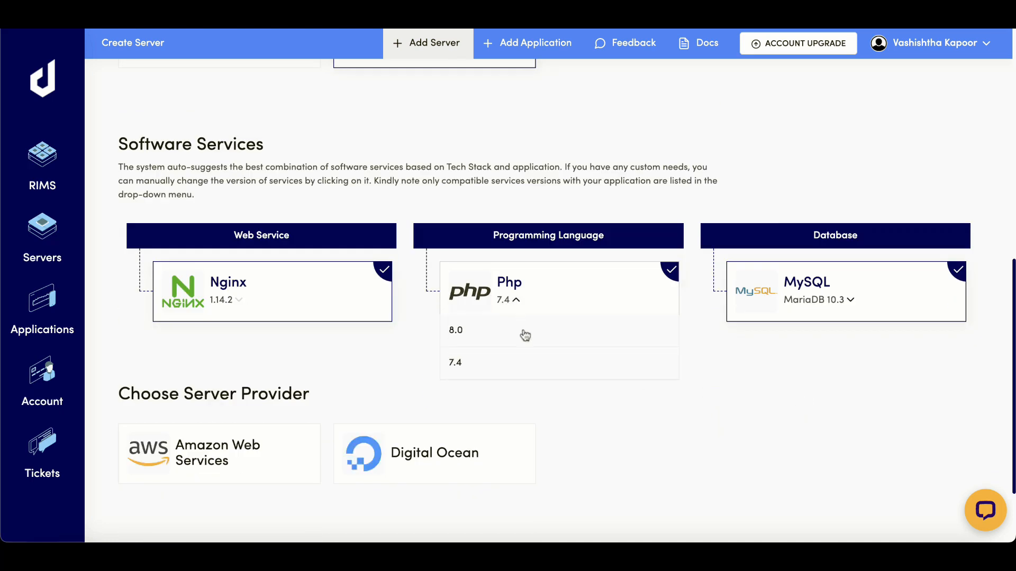
{"action": "left_click", "coordinate": [454, 330]}
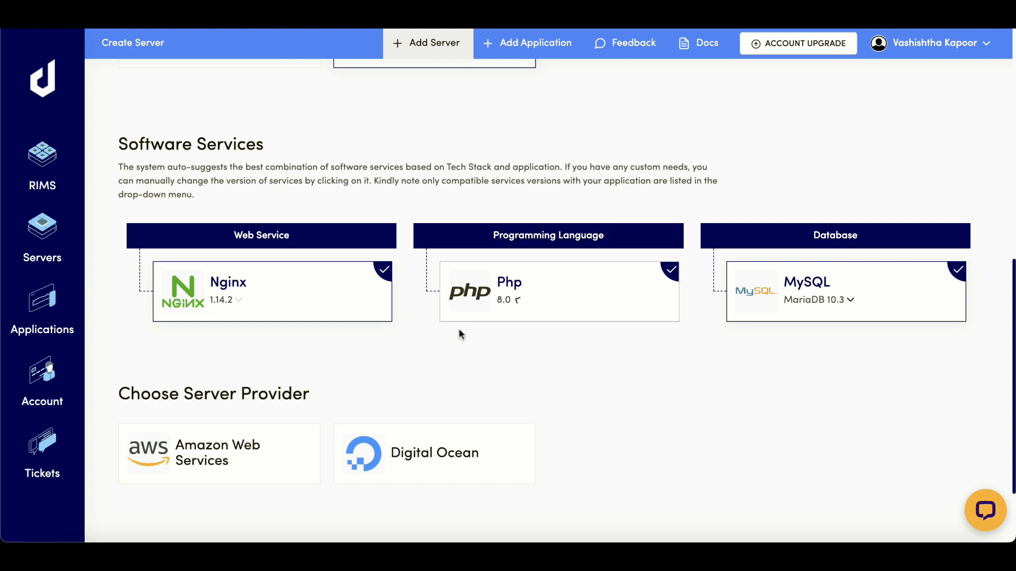
{"action": "left_click", "coordinate": [832, 300]}
{"action": "left_click", "coordinate": [784, 394]}
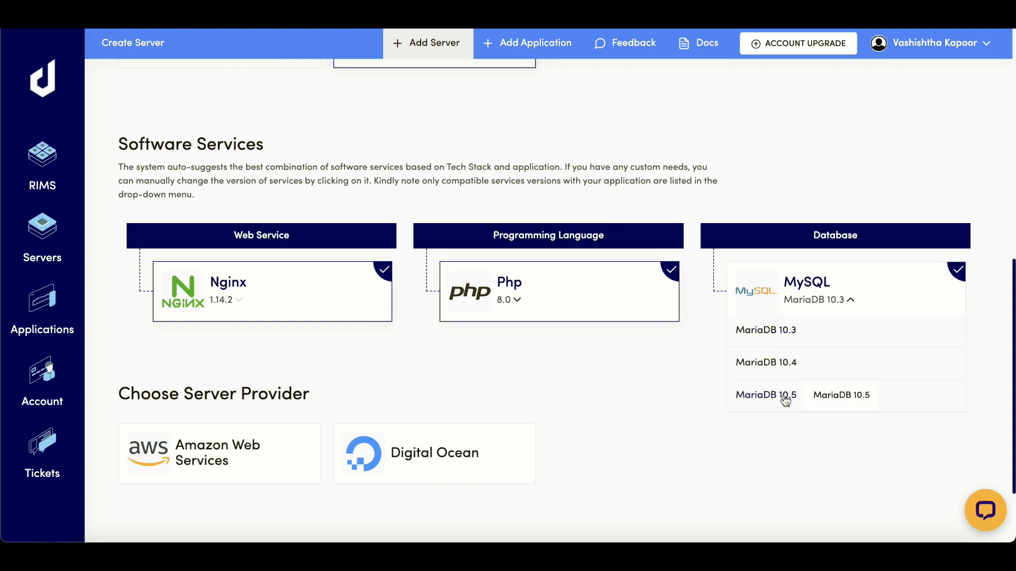
{"action": "left_click", "coordinate": [826, 312]}
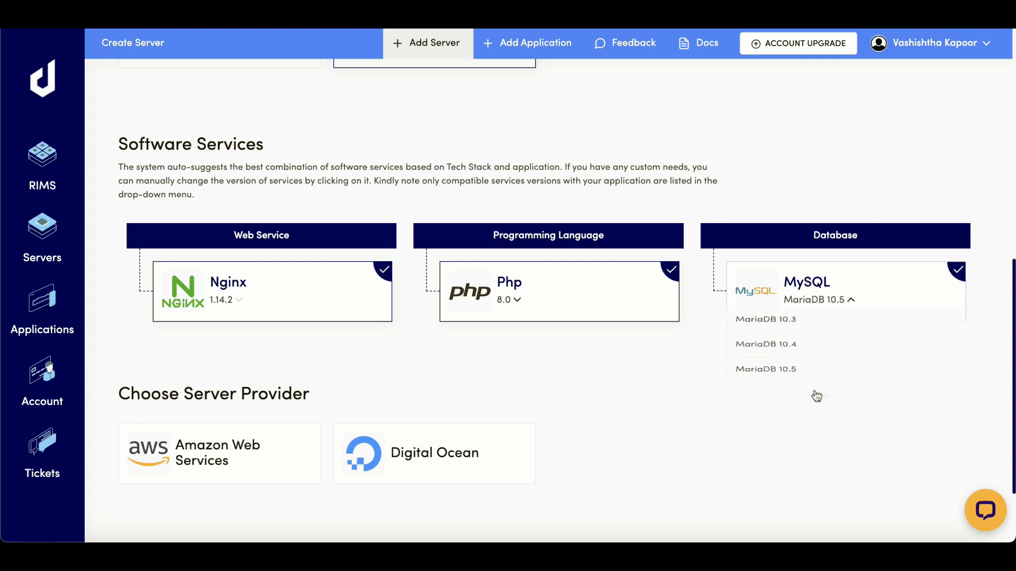
{"action": "left_click", "coordinate": [776, 394]}
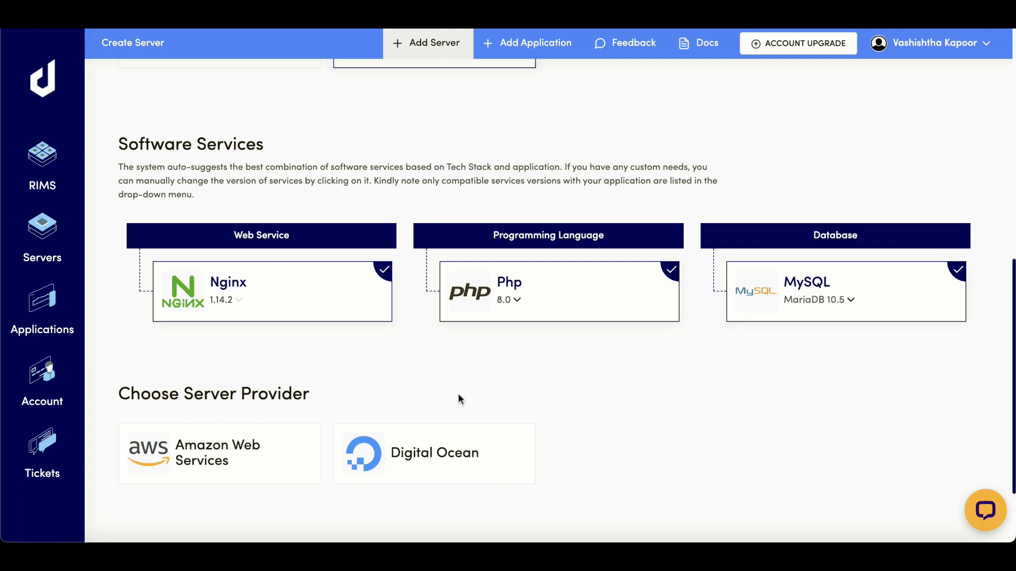
{"action": "scroll", "coordinate": [452, 386], "scroll_direction": "down", "scroll_amount": 2}
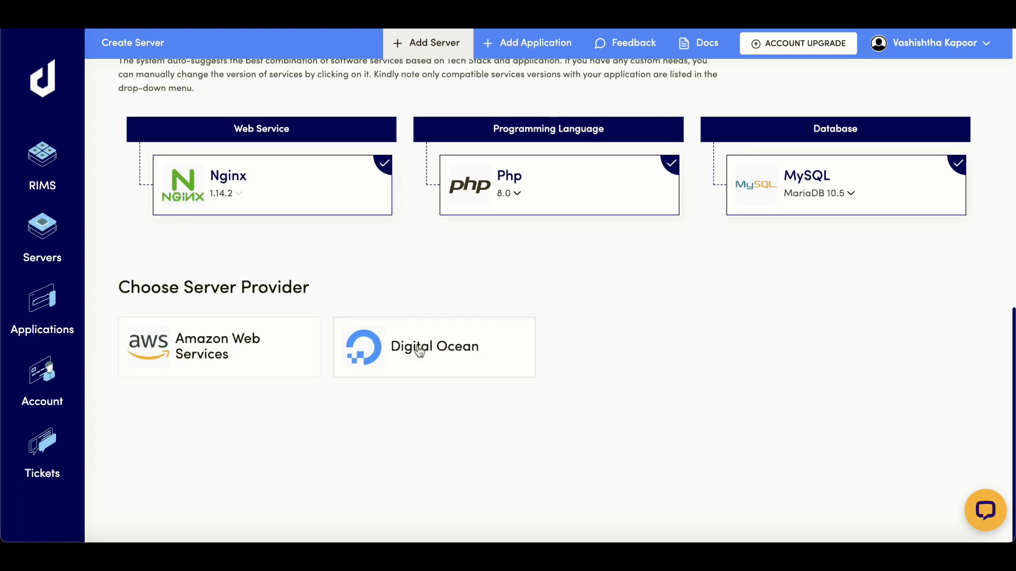
- Choose Digital Ocean as the server provider with Amsterdam as the location
{"action": "left_click", "coordinate": [261, 355]}
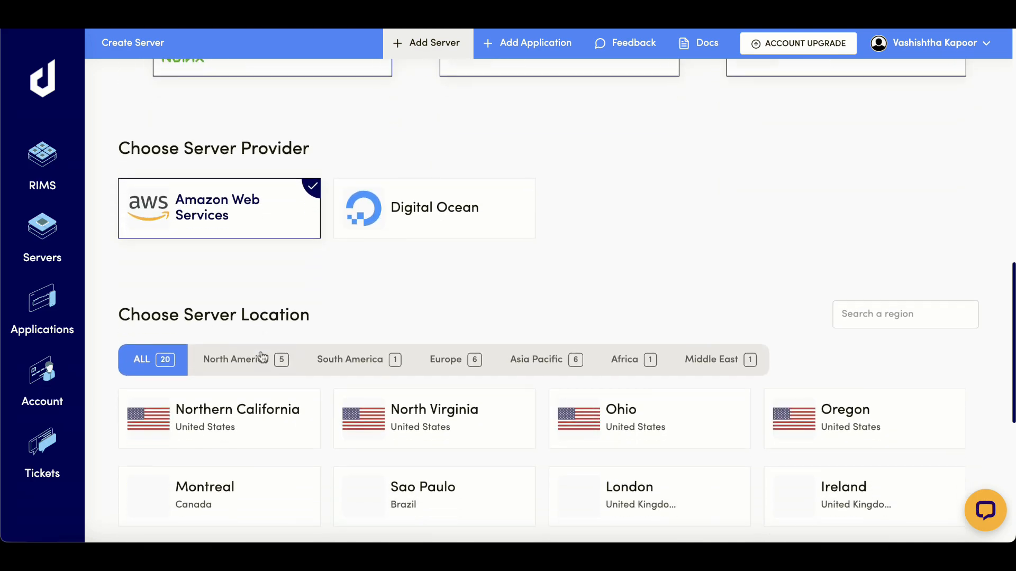
{"action": "left_click", "coordinate": [471, 221]}
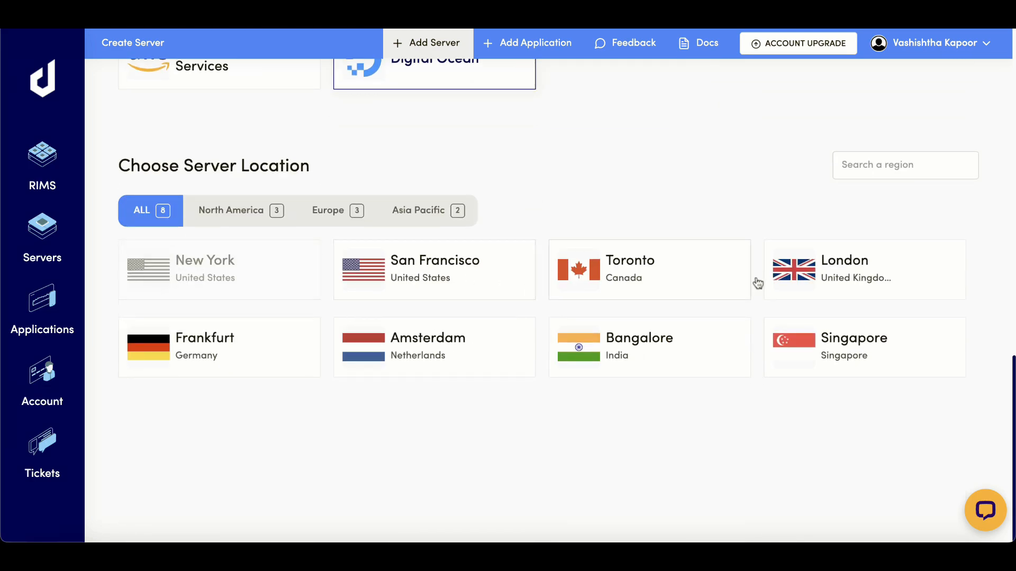
{"action": "left_click", "coordinate": [418, 352]}
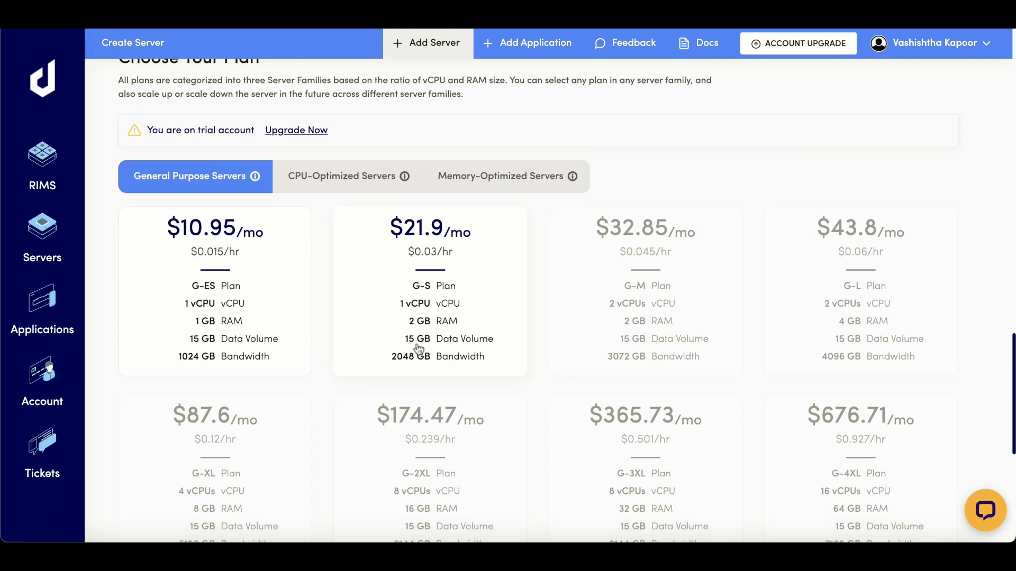
- Browse CPU- and memory-optimized plans, then pick the $10.95/mo G-ES general purpose plan and continue
{"action": "scroll", "coordinate": [309, 331], "scroll_direction": "up", "scroll_amount": 1}
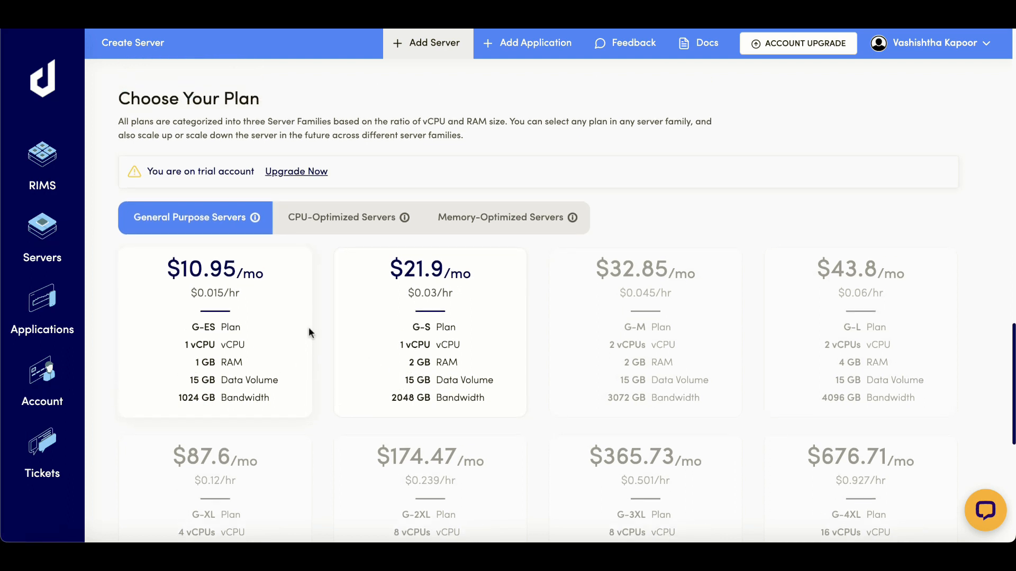
{"action": "triple_click", "coordinate": [171, 173]}
{"action": "left_click", "coordinate": [179, 234]}
{"action": "left_click", "coordinate": [358, 228]}
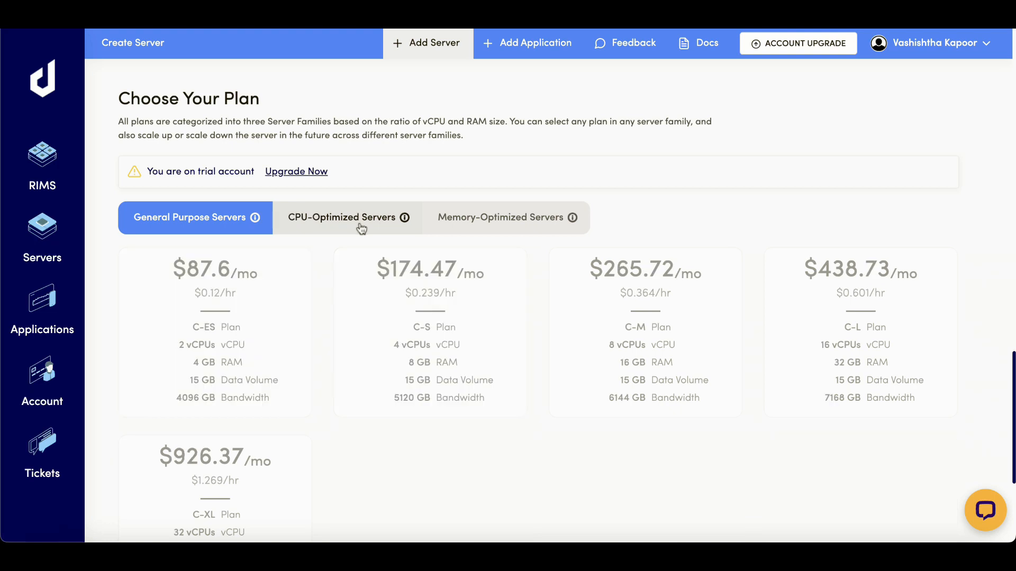
{"action": "left_click", "coordinate": [526, 227]}
{"action": "left_click", "coordinate": [221, 221]}
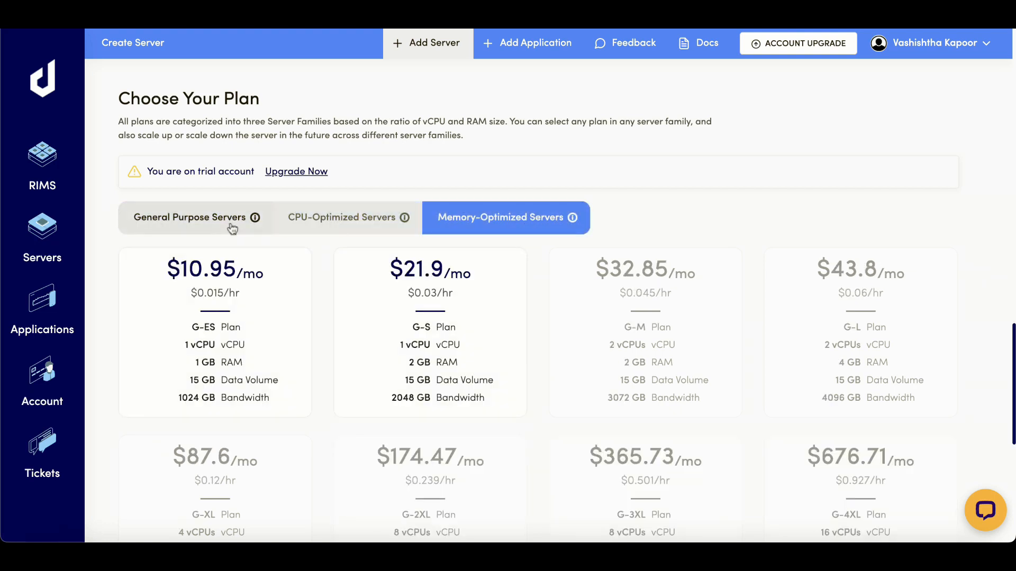
{"action": "left_click", "coordinate": [214, 341]}
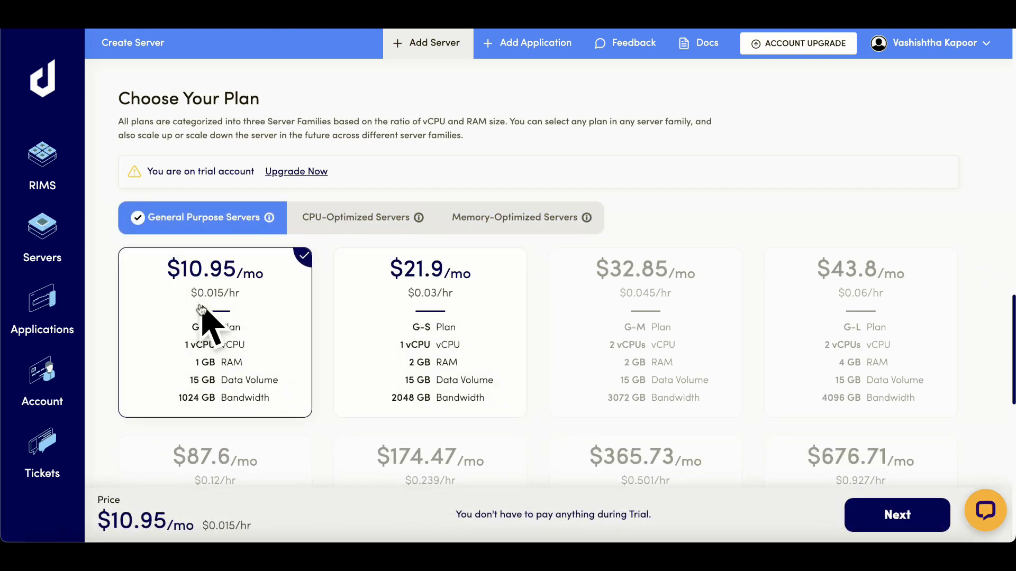
{"action": "scroll", "coordinate": [203, 312], "scroll_direction": "down", "scroll_amount": 10}
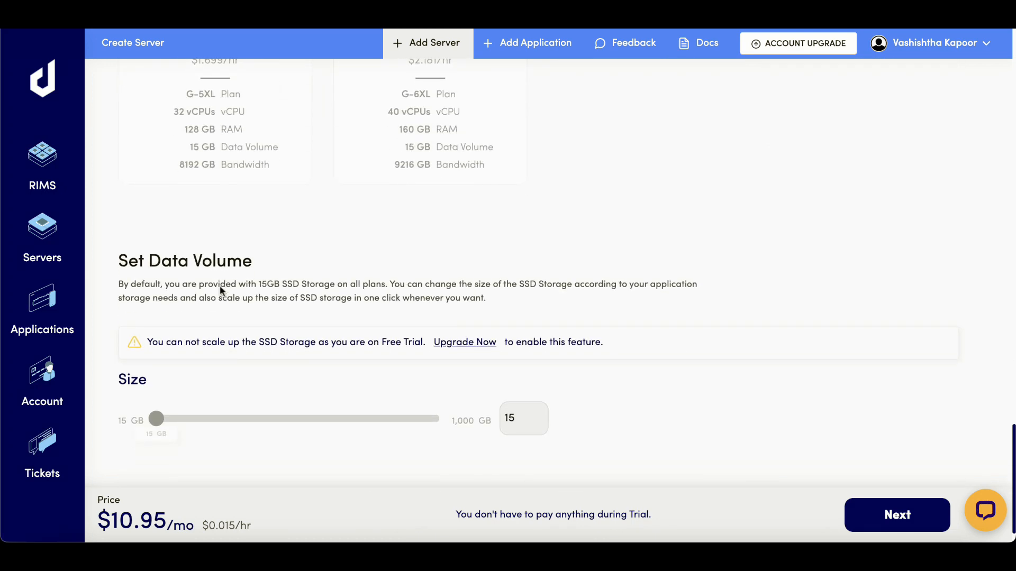
{"action": "scroll", "coordinate": [220, 285], "scroll_direction": "down", "scroll_amount": 1}
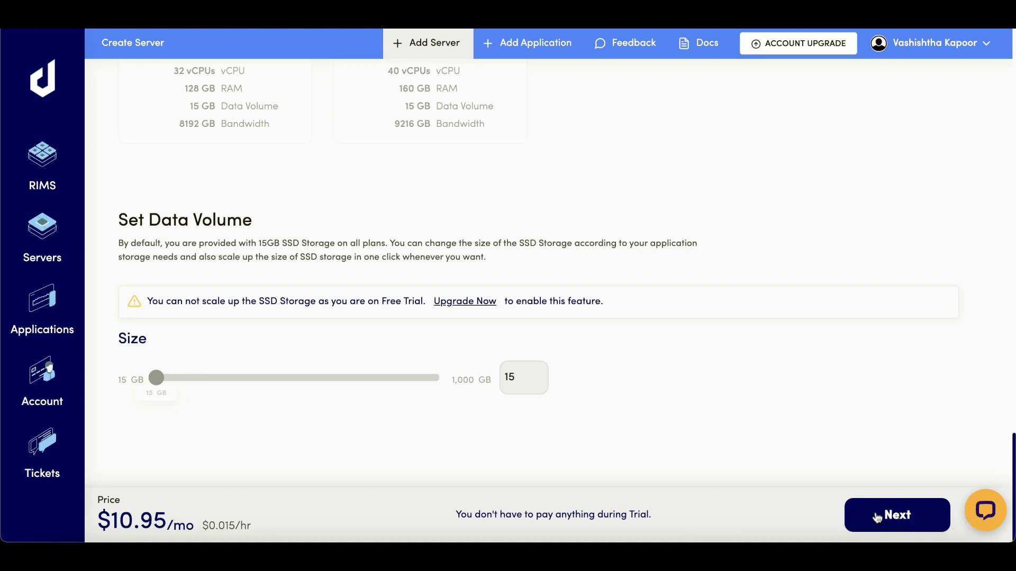
{"action": "left_click", "coordinate": [894, 516]}
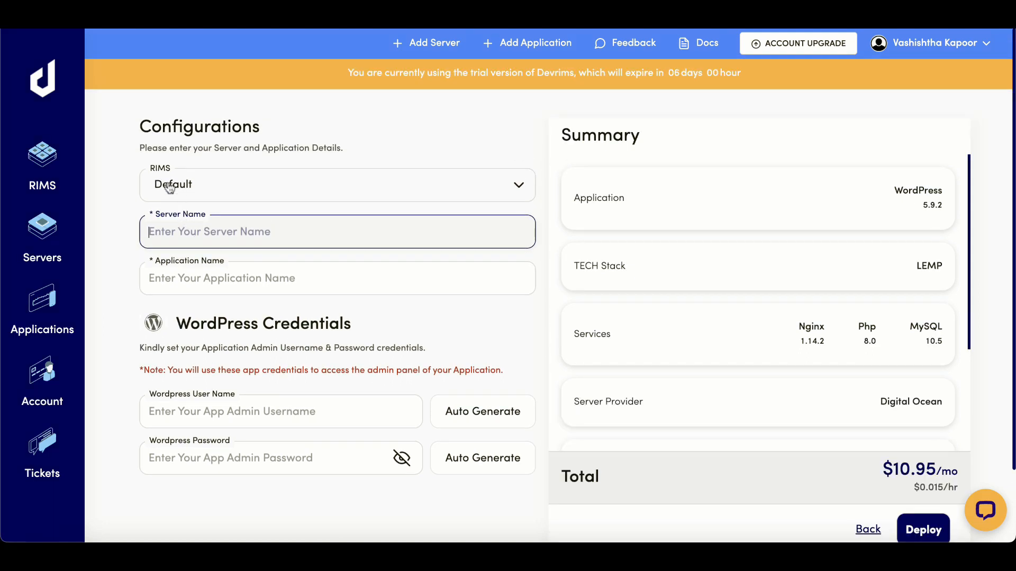
- Keep Default RIMS, name the server 'My first server' and the application 'first app'
{"action": "left_click", "coordinate": [203, 189]}
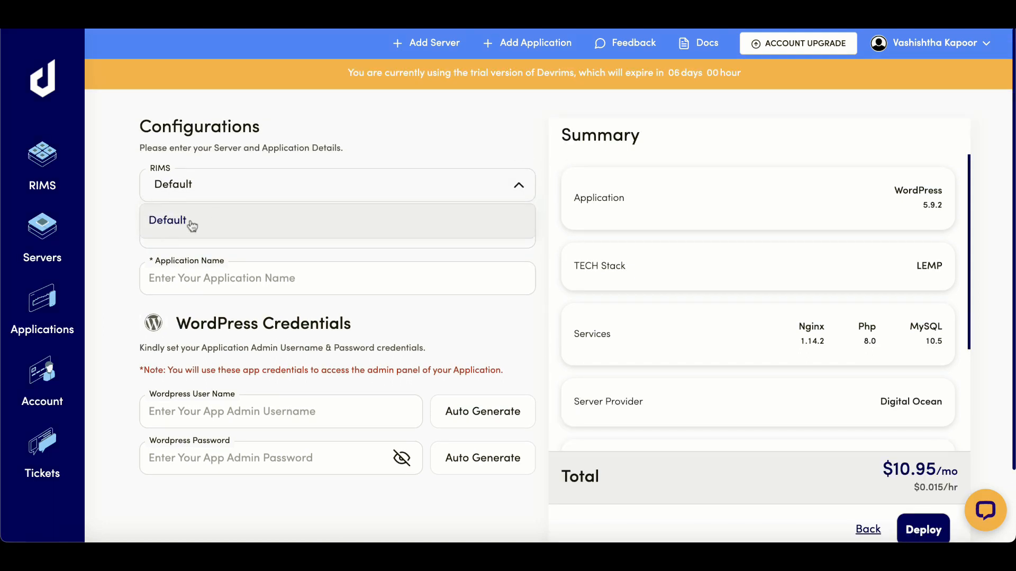
{"action": "left_click", "coordinate": [184, 222]}
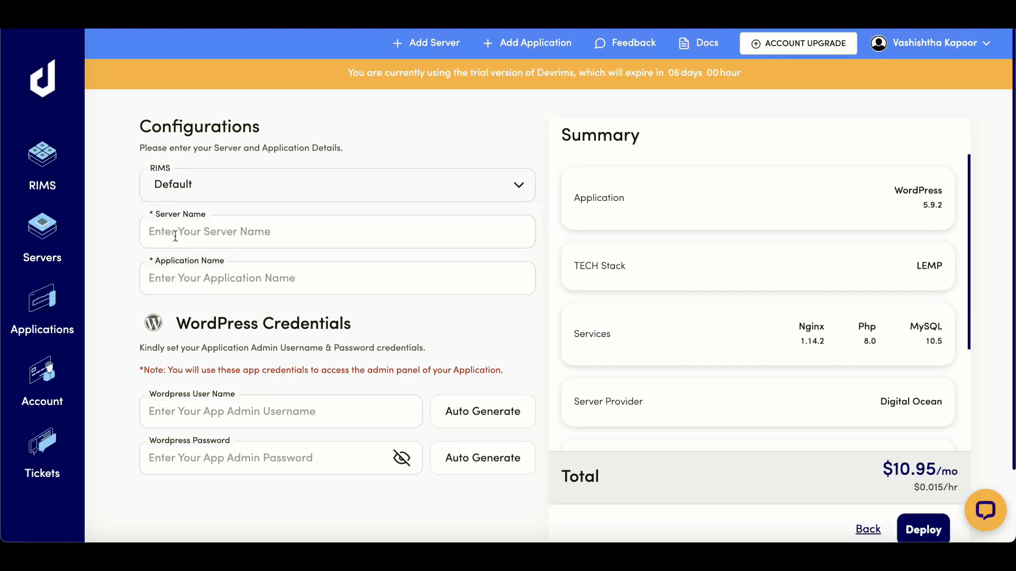
{"action": "left_click", "coordinate": [176, 237]}
{"action": "type", "text": "My first server"}
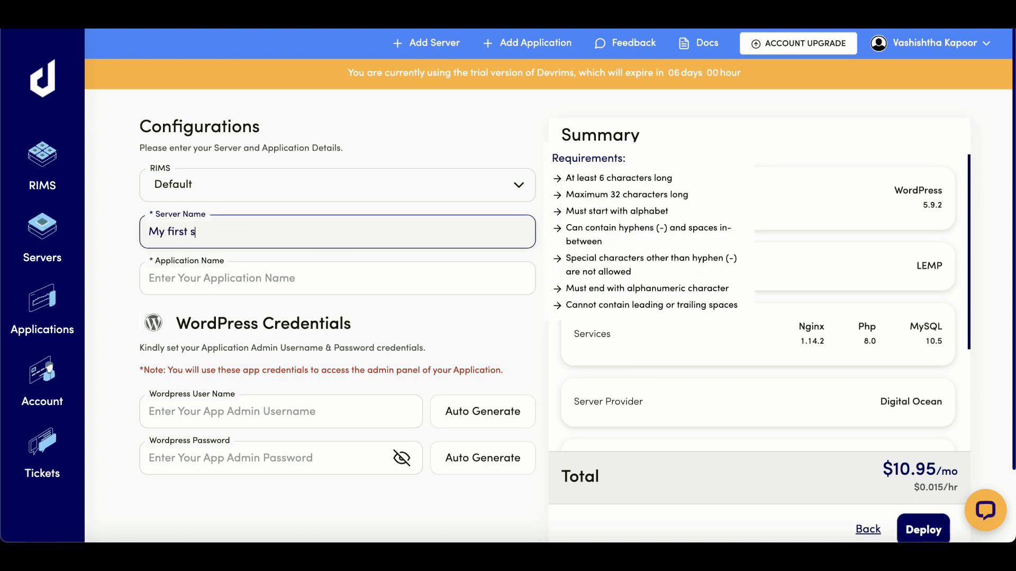
{"action": "left_click", "coordinate": [392, 286]}
{"action": "type", "text": "fo"}
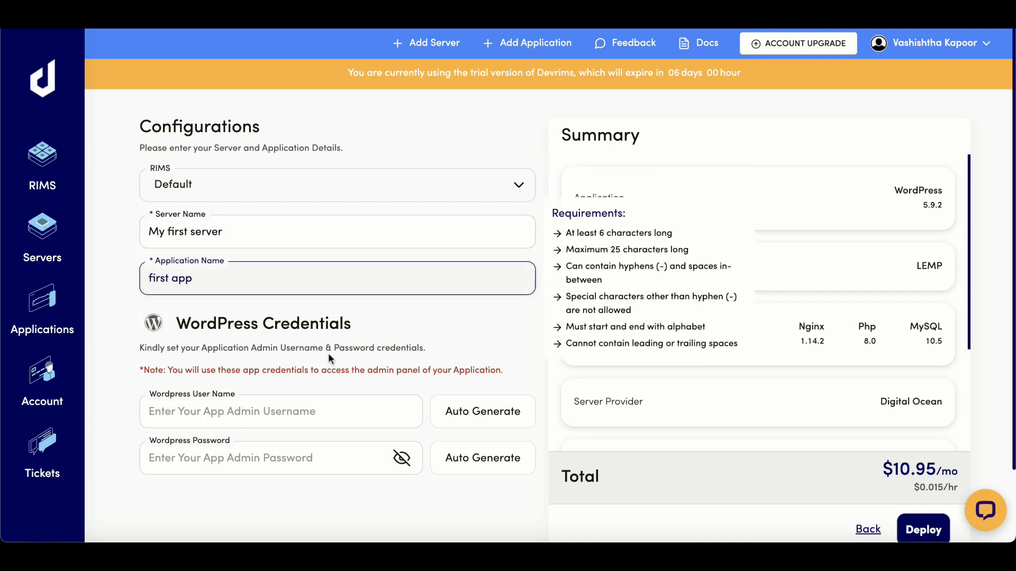
- Enter 'test' as the WordPress admin username and auto-generate the admin password
{"action": "left_click", "coordinate": [167, 410]}
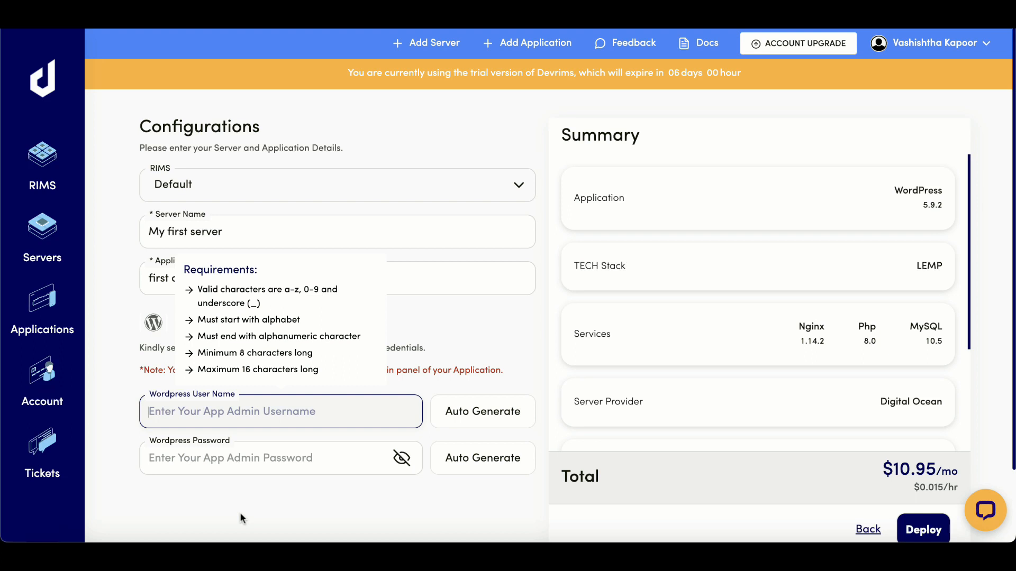
{"action": "type", "text": "testnameu"}
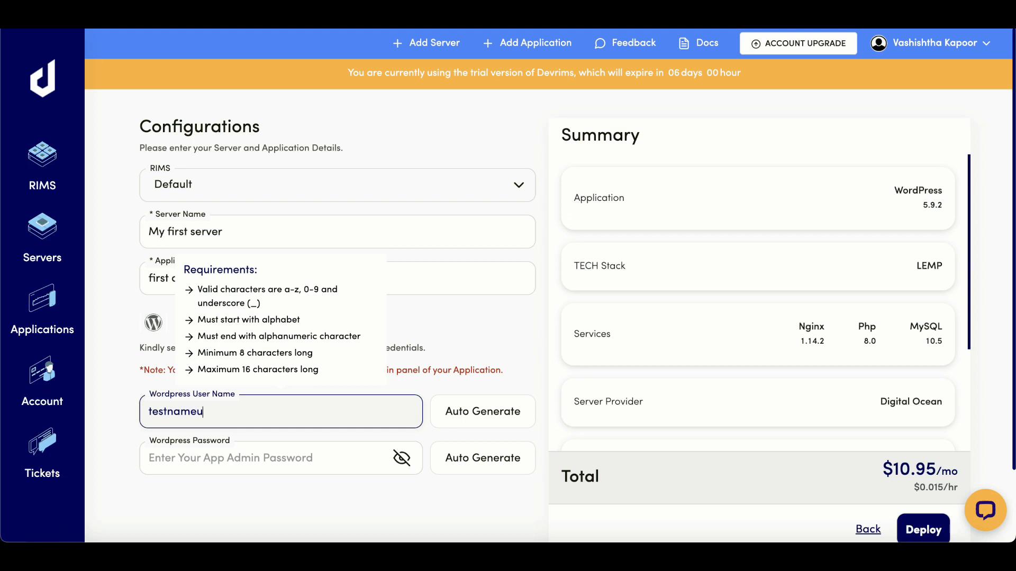
{"action": "left_click", "coordinate": [304, 536]}
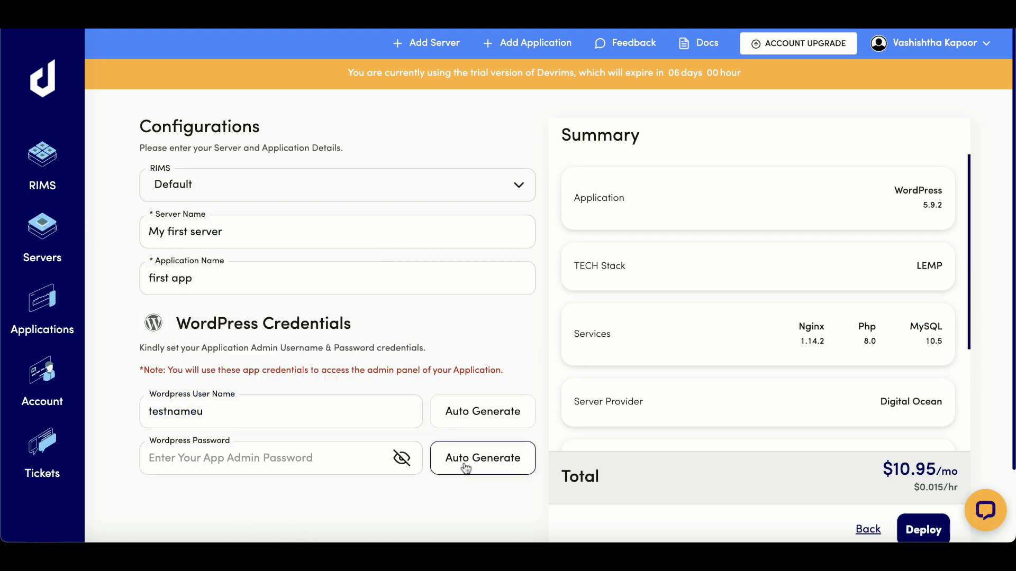
{"action": "left_click", "coordinate": [465, 468]}
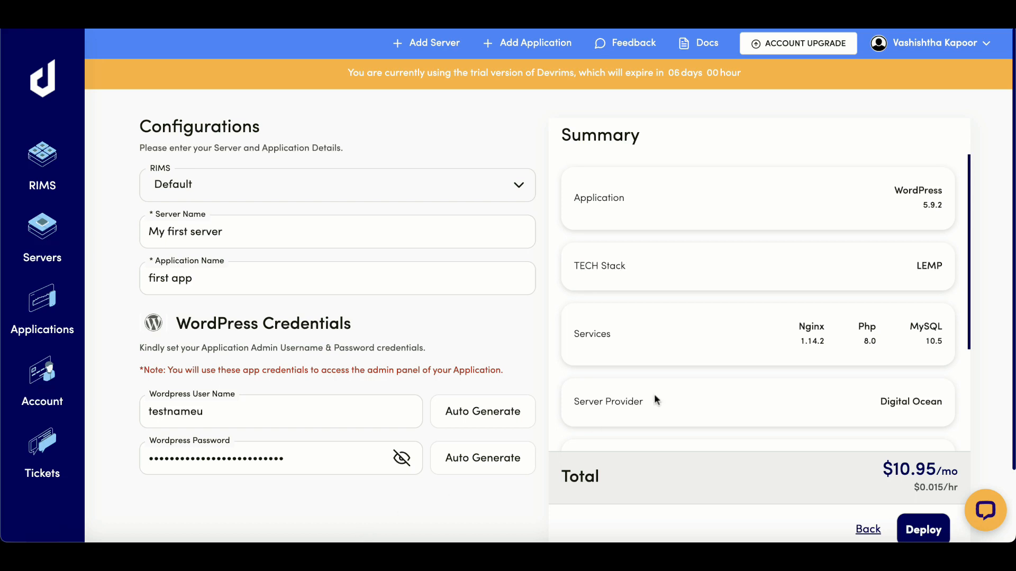
{"action": "scroll", "coordinate": [655, 397], "scroll_direction": "down", "scroll_amount": 3}
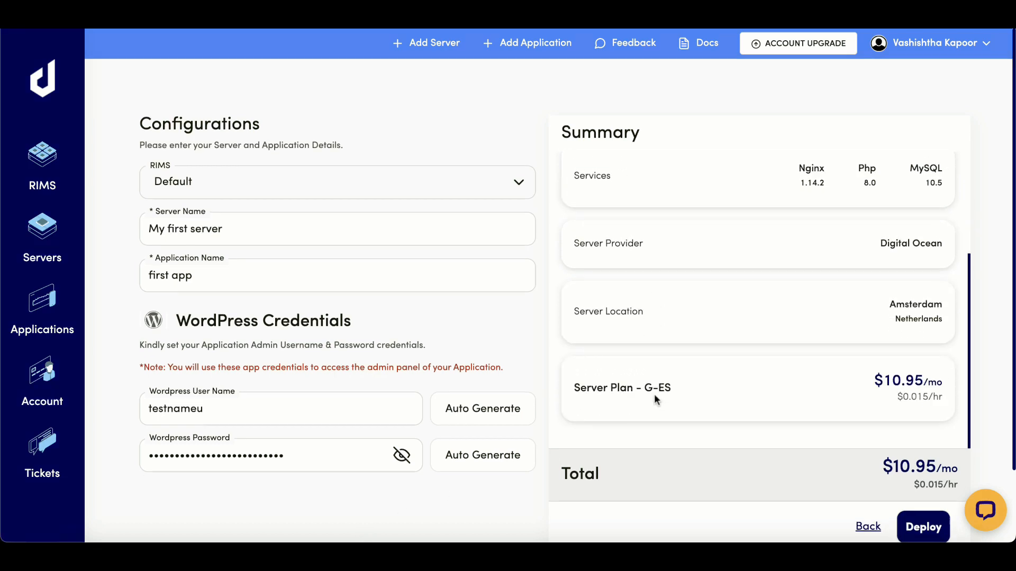
- Review the summary's WordPress 5.9.2 application, LEMP stack and Nginx, PHP and MySQL versions
{"action": "scroll", "coordinate": [655, 398], "scroll_direction": "up", "scroll_amount": 3}
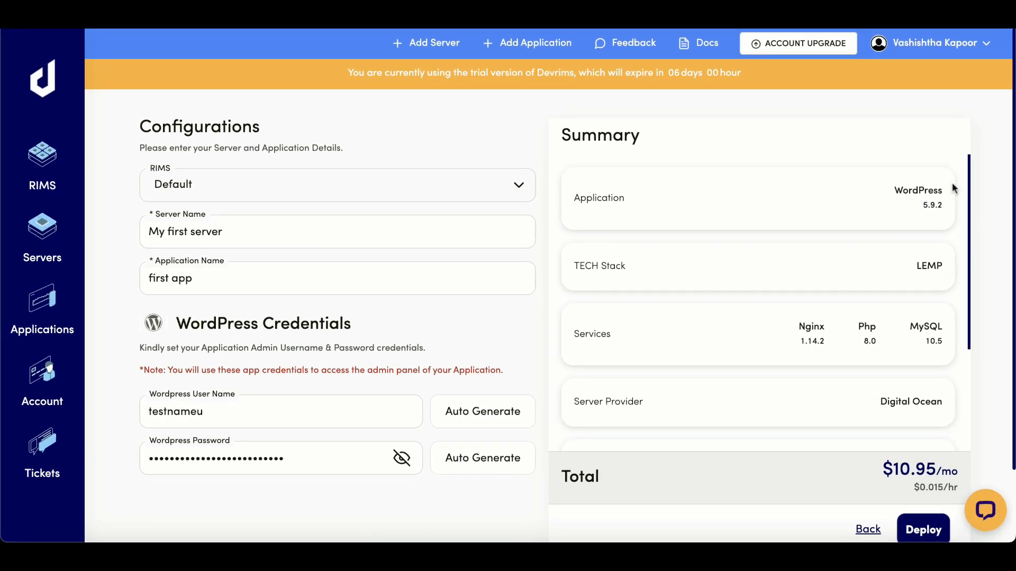
{"action": "double_click", "coordinate": [595, 132]}
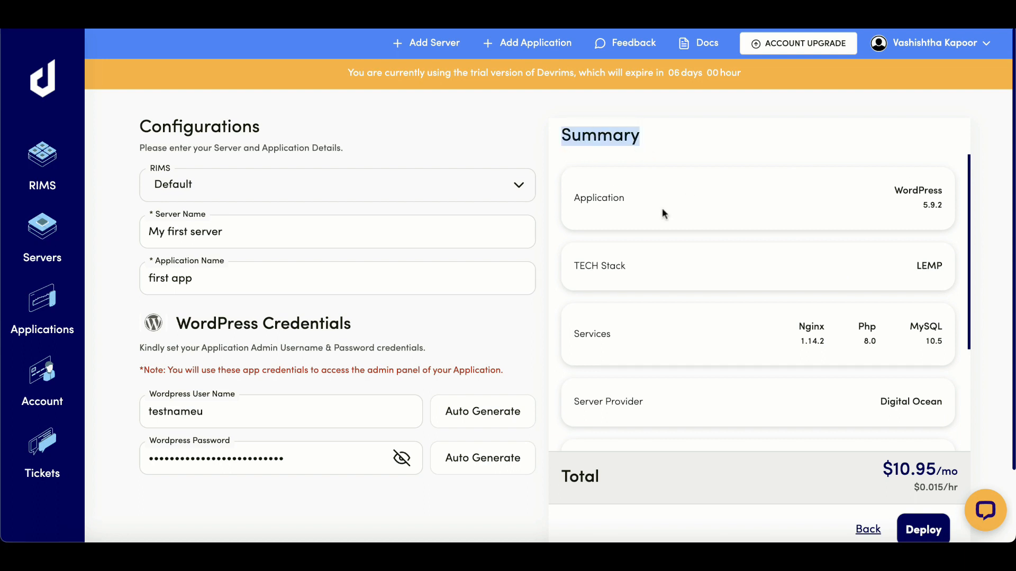
{"action": "left_click_drag", "start_coordinate": [898, 192], "coordinate": [911, 196]}
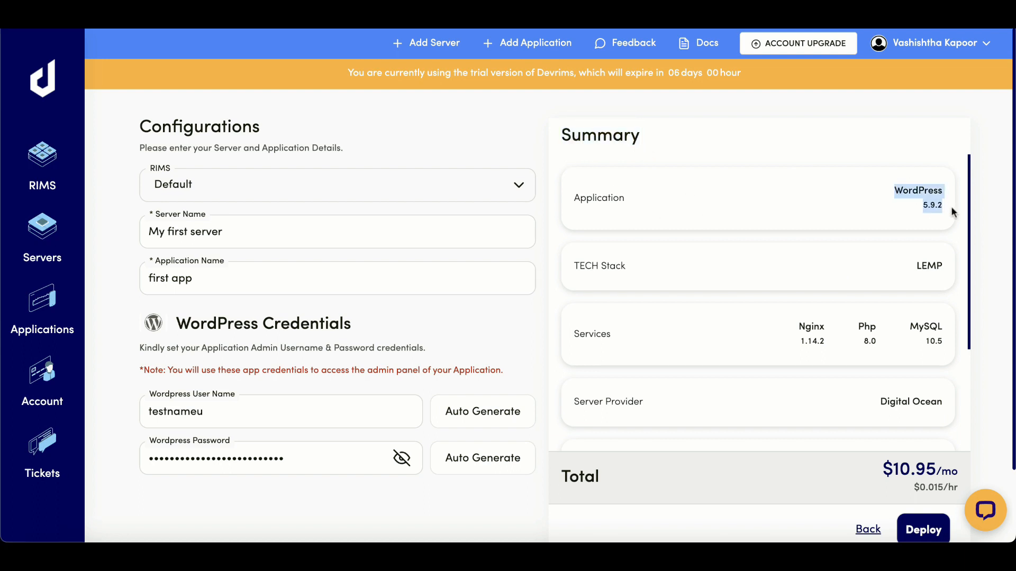
{"action": "left_click_drag", "start_coordinate": [917, 268], "coordinate": [940, 267]}
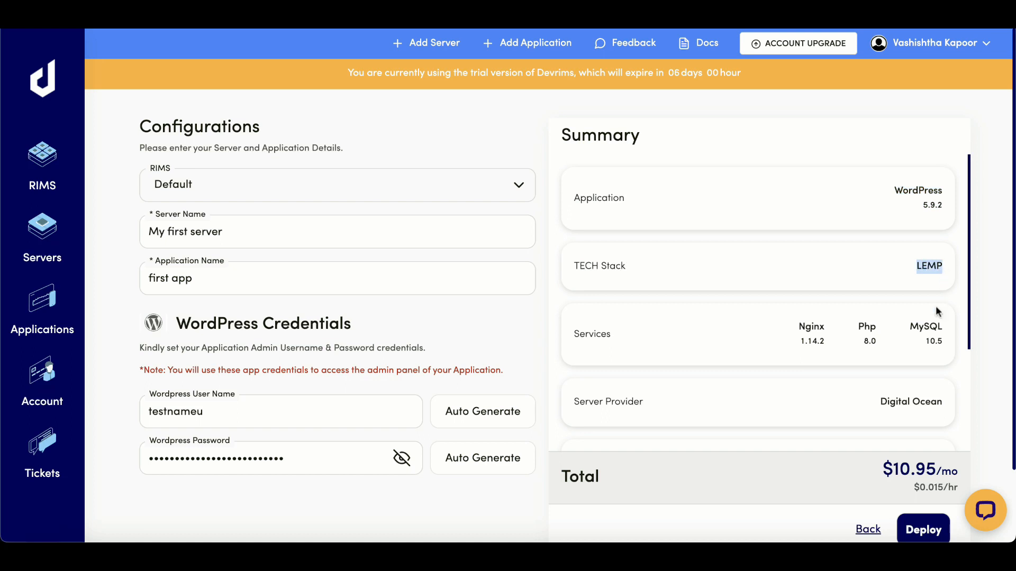
{"action": "left_click_drag", "start_coordinate": [799, 328], "coordinate": [935, 343]}
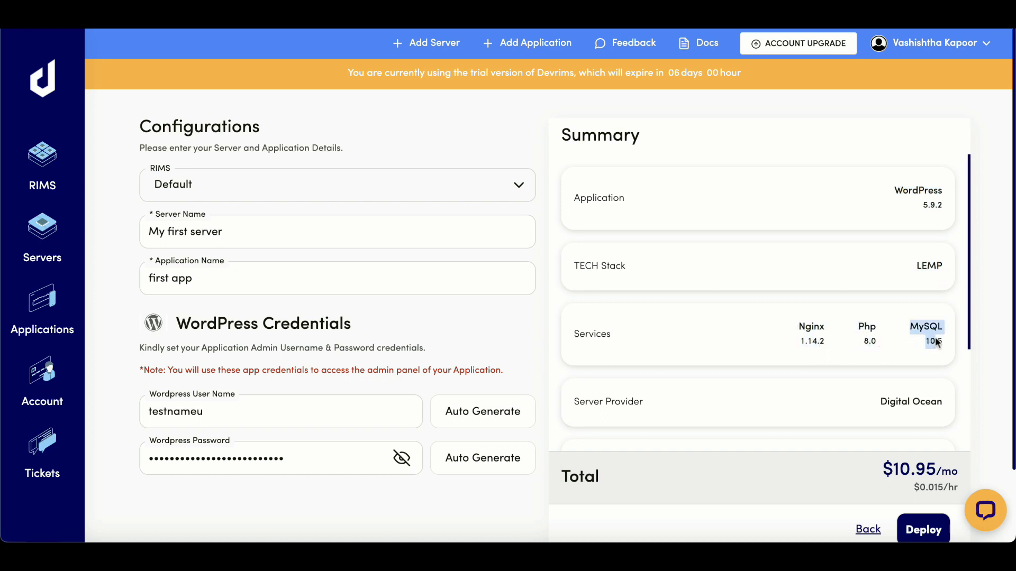
{"action": "left_click", "coordinate": [881, 374]}
- Confirm Digital Ocean, Amsterdam and the G-ES plan price, then deploy the server
{"action": "scroll", "coordinate": [875, 349], "scroll_direction": "down", "scroll_amount": 3}
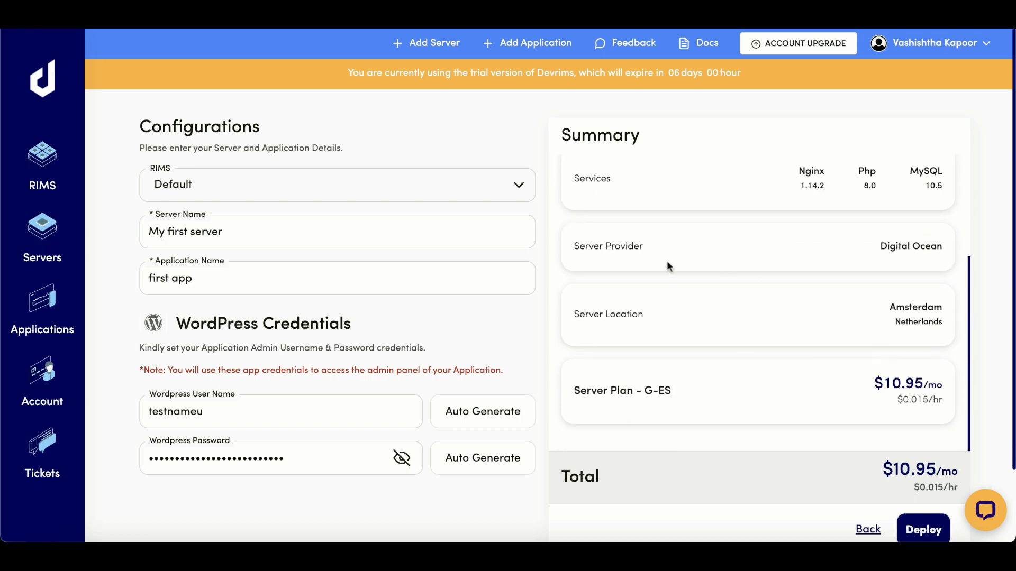
{"action": "triple_click", "coordinate": [896, 252]}
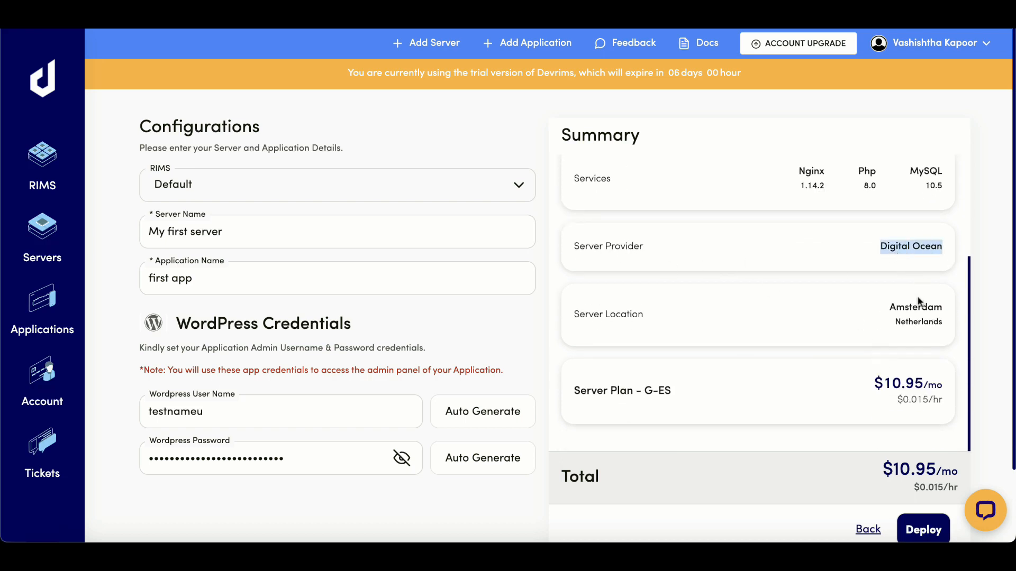
{"action": "double_click", "coordinate": [905, 309]}
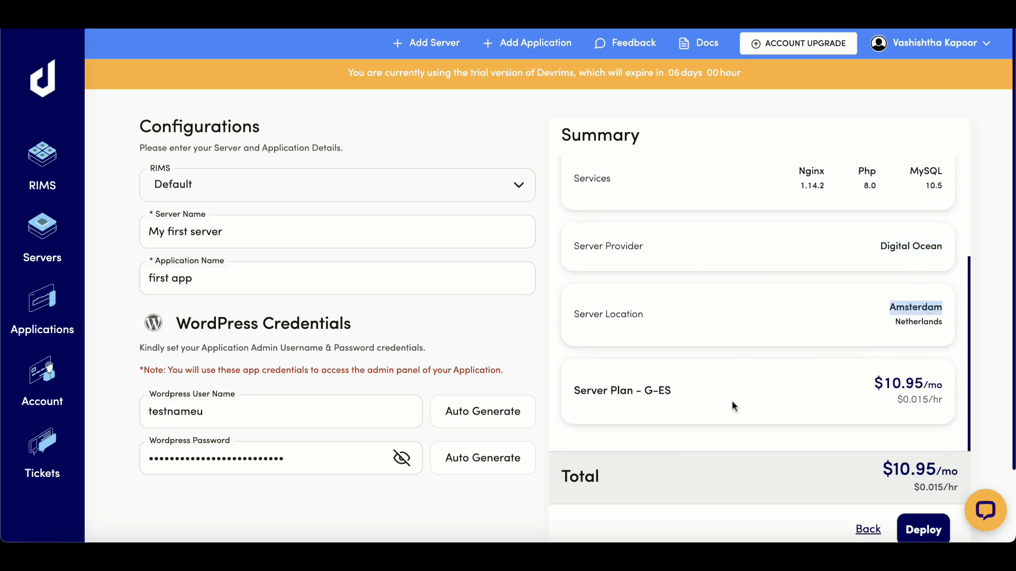
{"action": "left_click_drag", "start_coordinate": [872, 383], "coordinate": [963, 412]}
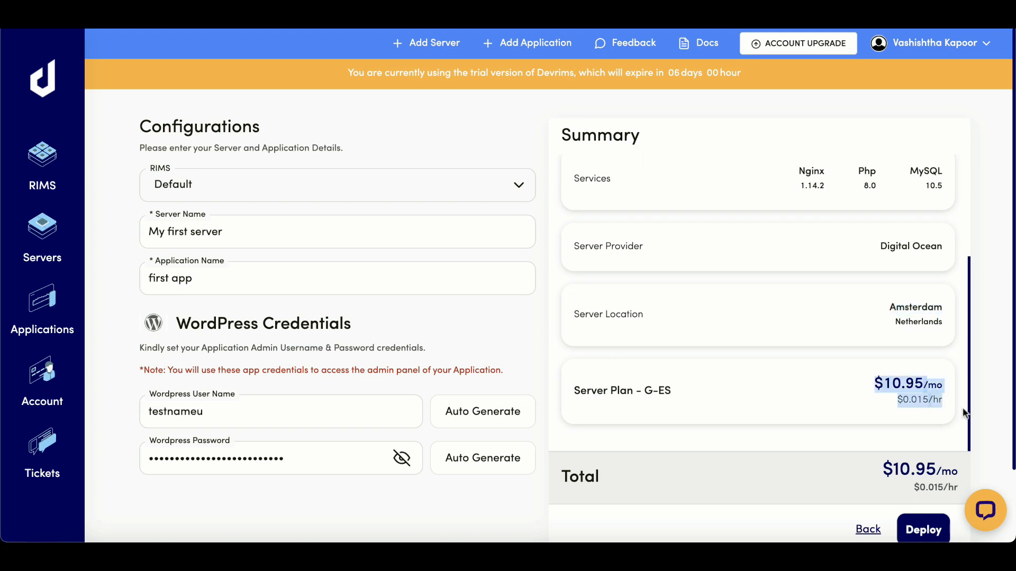
{"action": "left_click", "coordinate": [909, 423]}
{"action": "scroll", "coordinate": [897, 408], "scroll_direction": "down", "scroll_amount": 2}
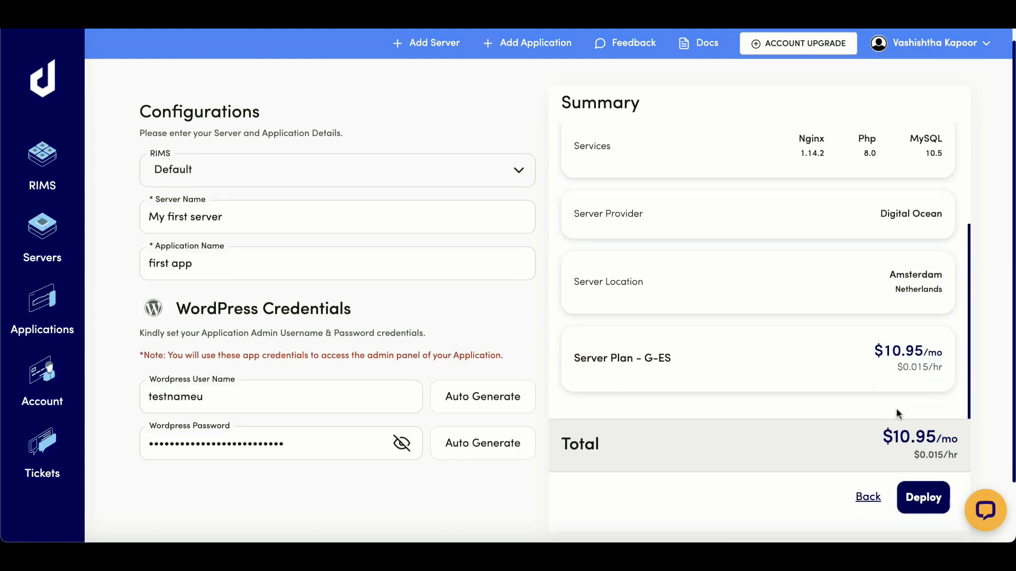
{"action": "left_click", "coordinate": [919, 500]}
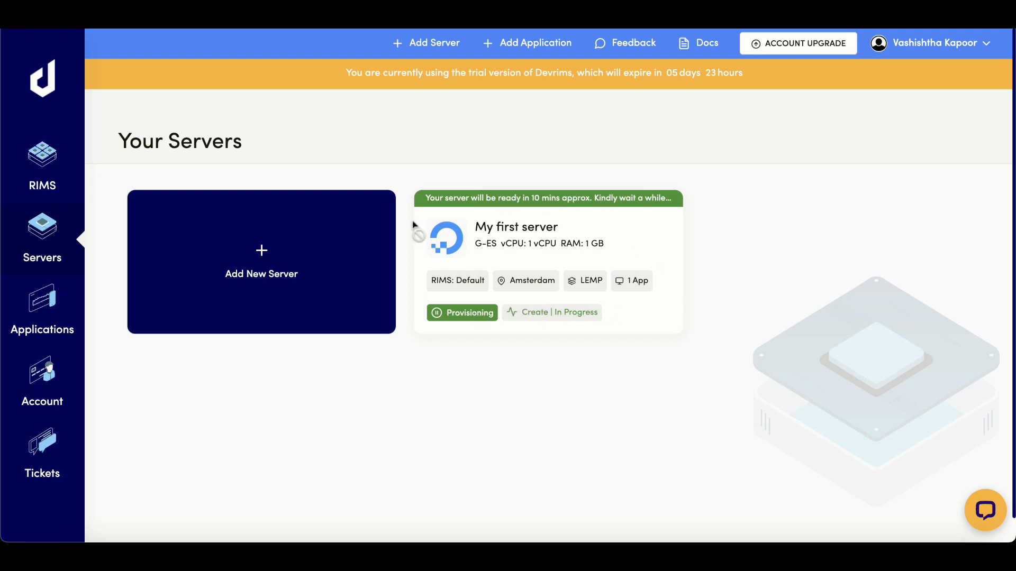
- Open the Account details page from the left sidebar
{"action": "left_click", "coordinate": [32, 380]}
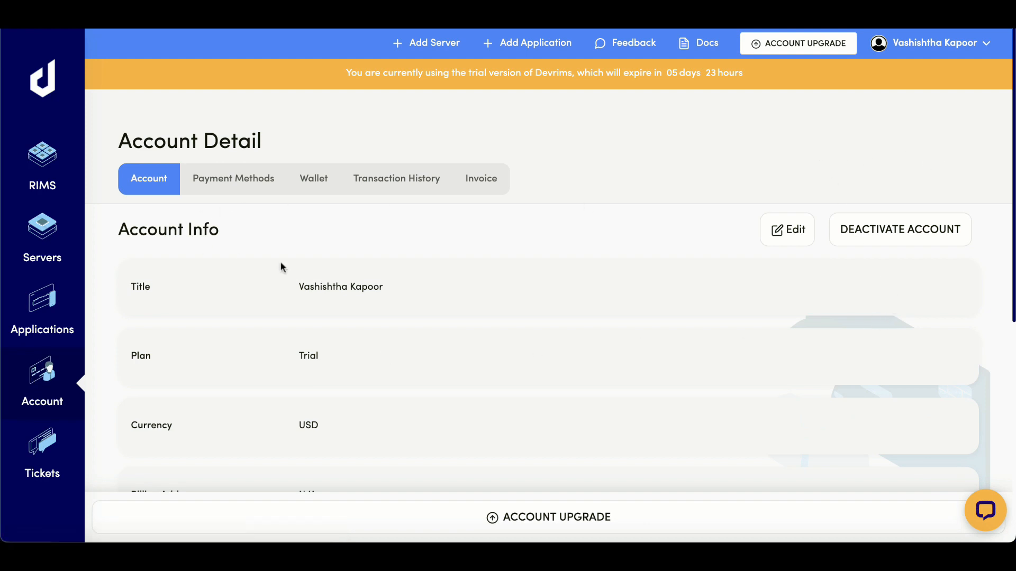
- Upgrade from the trial by adding the saved Visa card as the default payment method
{"action": "scroll", "coordinate": [310, 339], "scroll_direction": "down", "scroll_amount": 6}
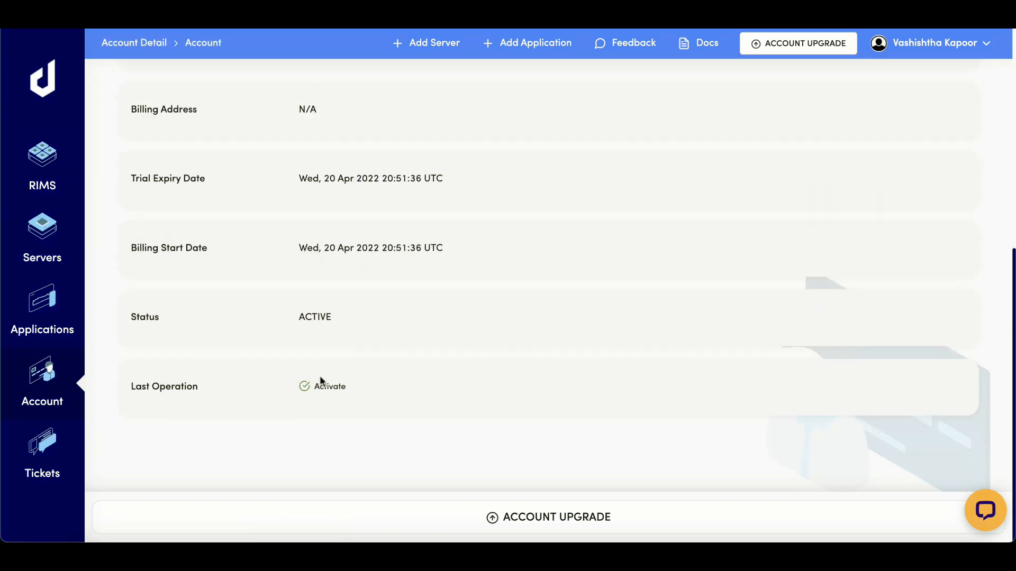
{"action": "scroll", "coordinate": [347, 387], "scroll_direction": "up", "scroll_amount": 6}
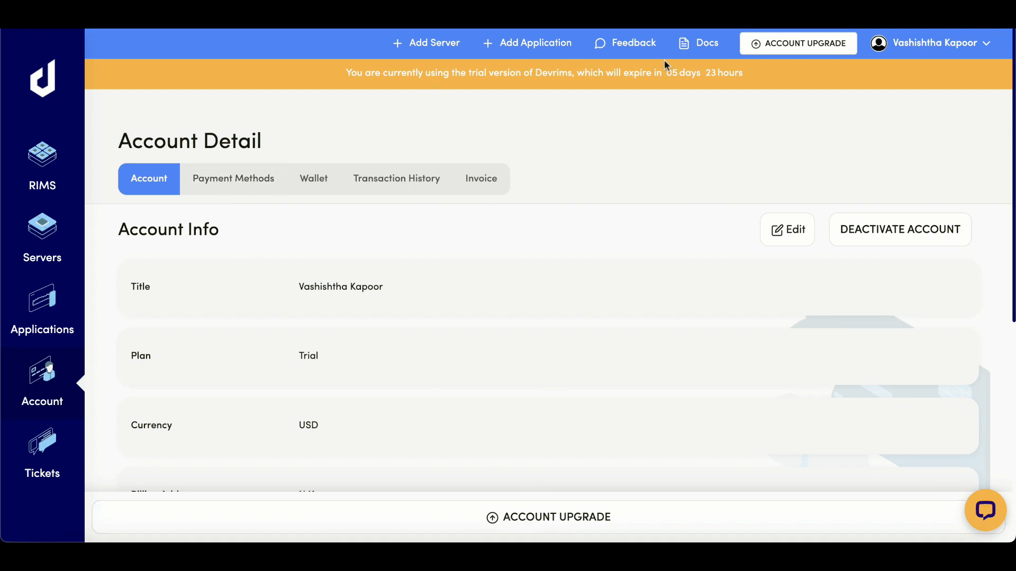
{"action": "left_click", "coordinate": [540, 515]}
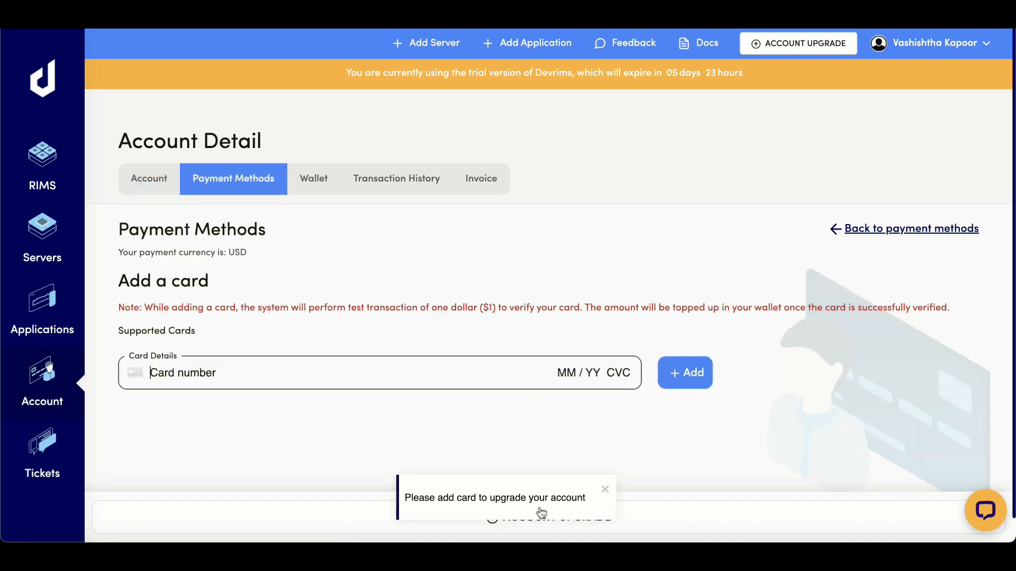
{"action": "left_click", "coordinate": [222, 394]}
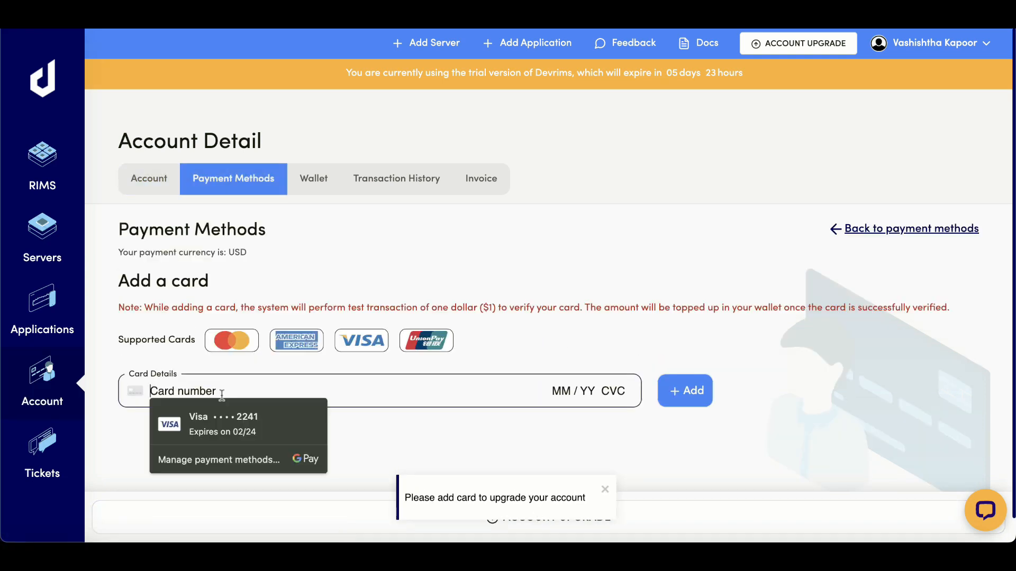
{"action": "left_click", "coordinate": [417, 449]}
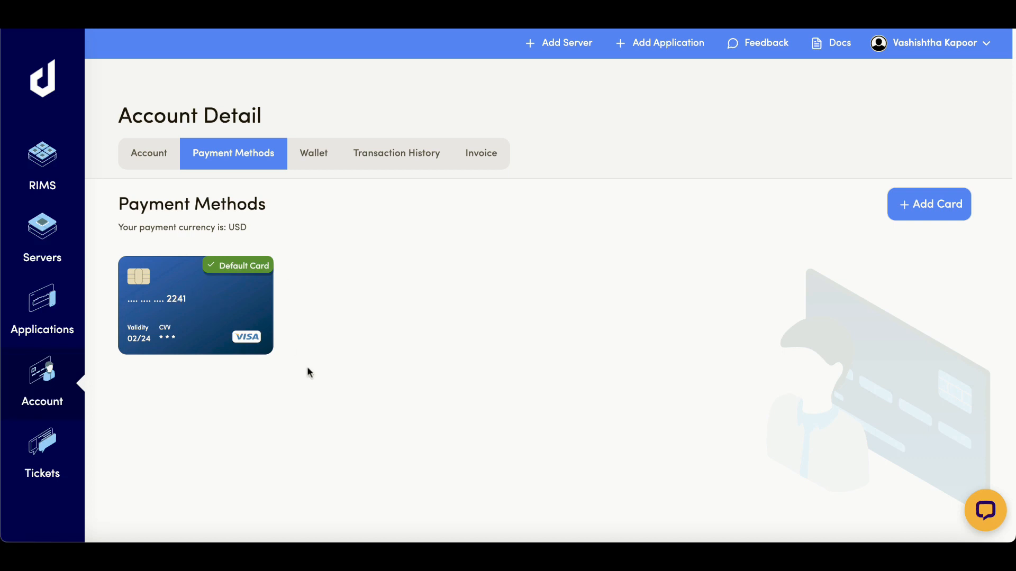
- Check the $101 wallet balance and enter an amount, then open My first server's access details
{"action": "left_click", "coordinate": [318, 160]}
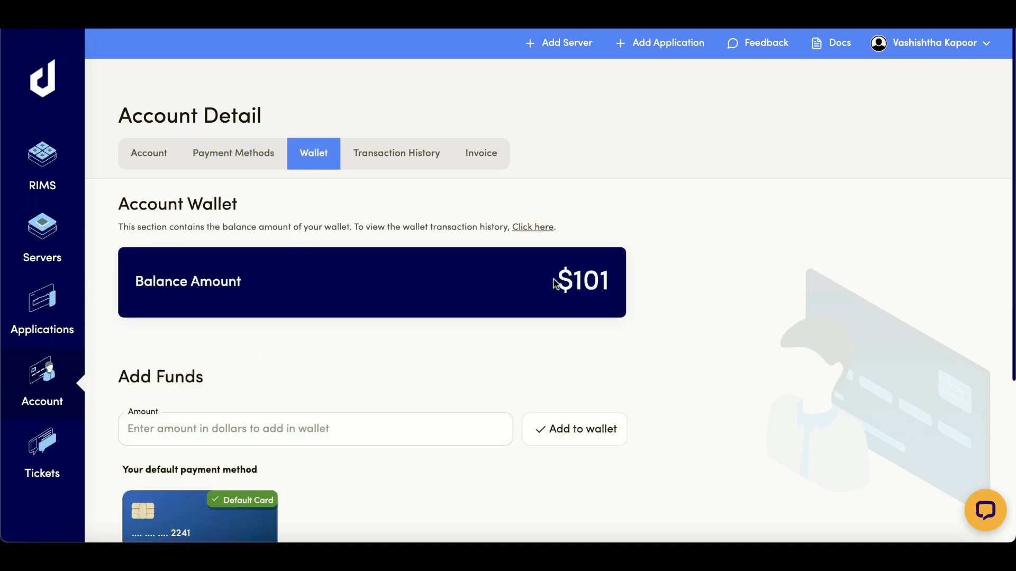
{"action": "left_click_drag", "start_coordinate": [555, 284], "coordinate": [610, 281]}
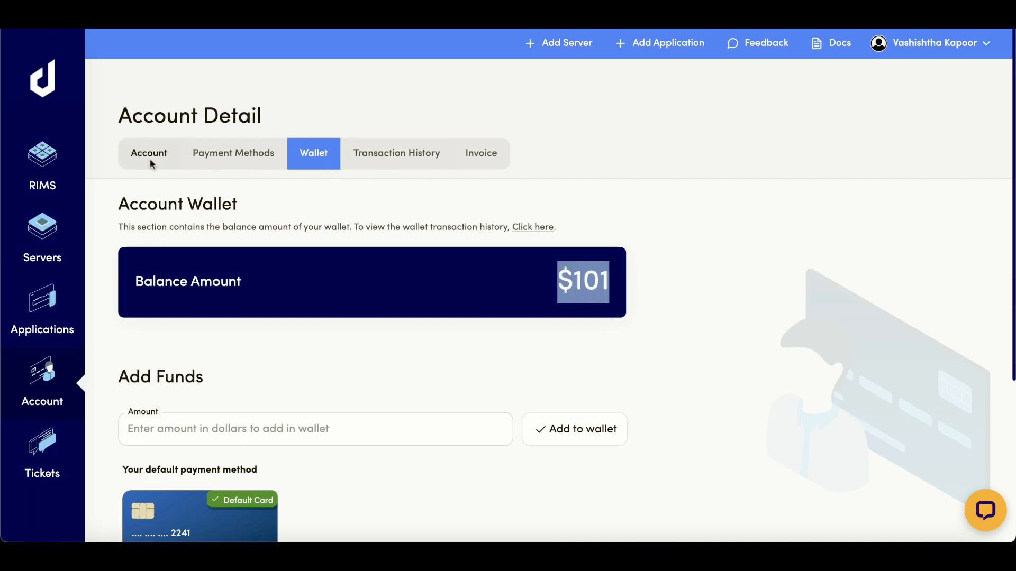
{"action": "left_click", "coordinate": [182, 426]}
{"action": "scroll", "coordinate": [186, 356], "scroll_direction": "down", "scroll_amount": 3}
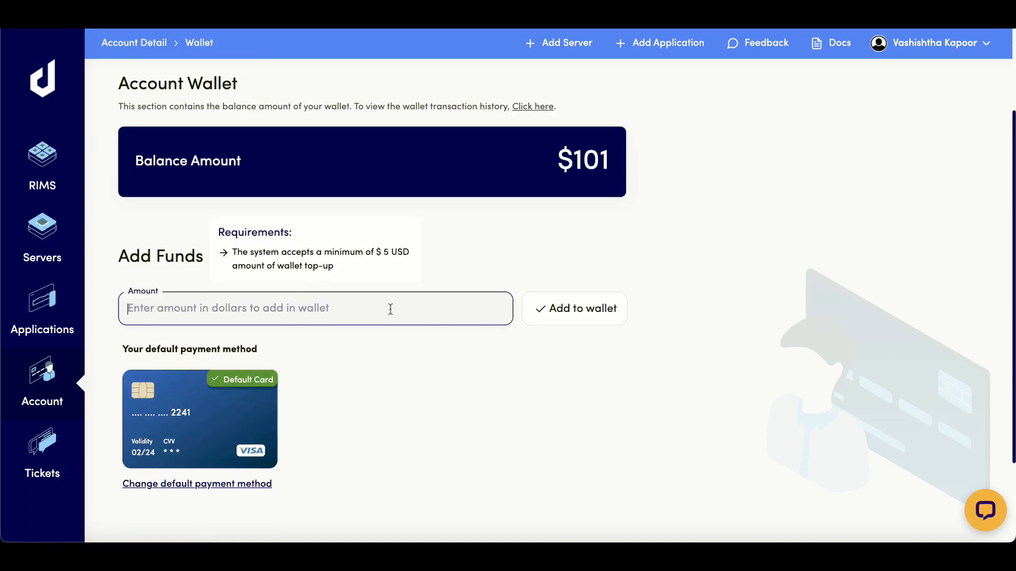
{"action": "type", "text": "100"}
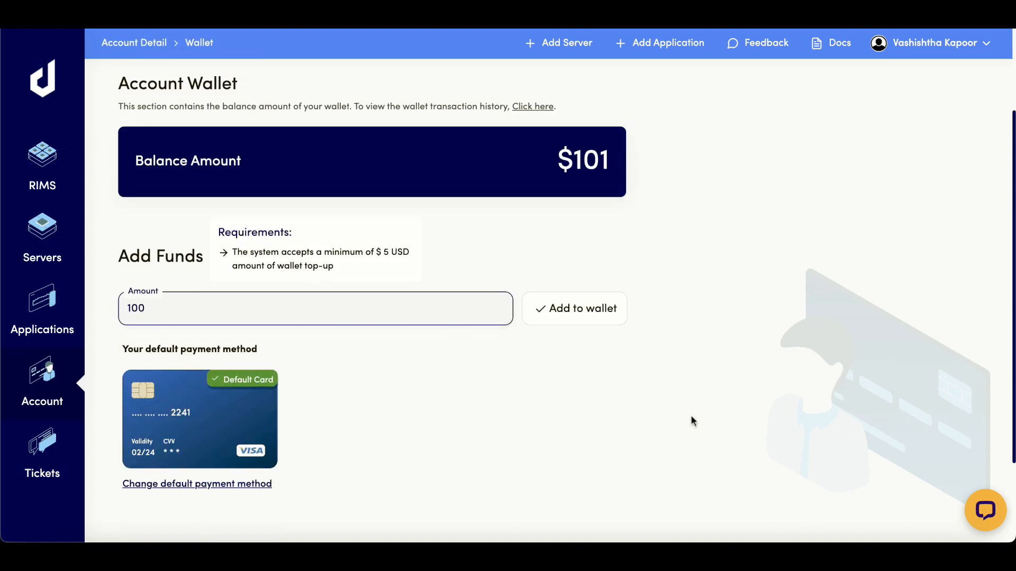
{"action": "double_click", "coordinate": [581, 151]}
{"action": "left_click", "coordinate": [656, 175]}
{"action": "scroll", "coordinate": [673, 244], "scroll_direction": "up", "scroll_amount": 2}
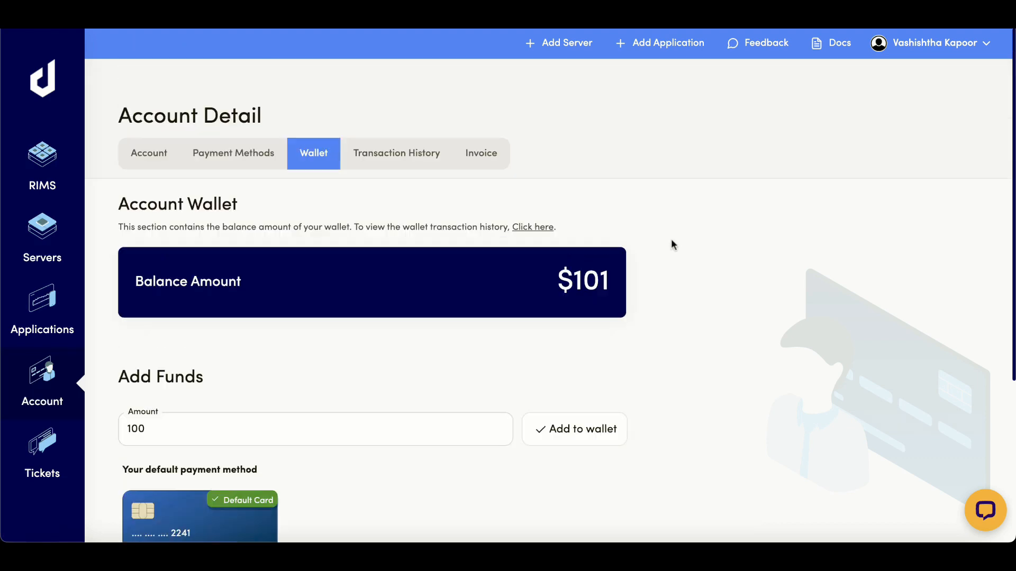
{"action": "left_click", "coordinate": [151, 159]}
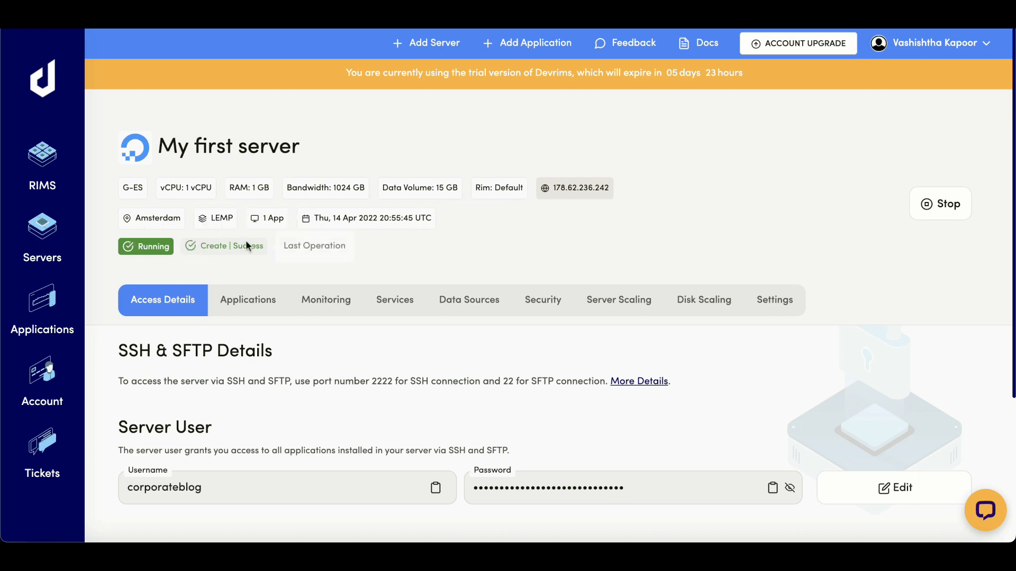
- Show My first server's Applications tab, where first app (WordPress) is still installing
{"action": "scroll", "coordinate": [209, 261], "scroll_direction": "down", "scroll_amount": 4}
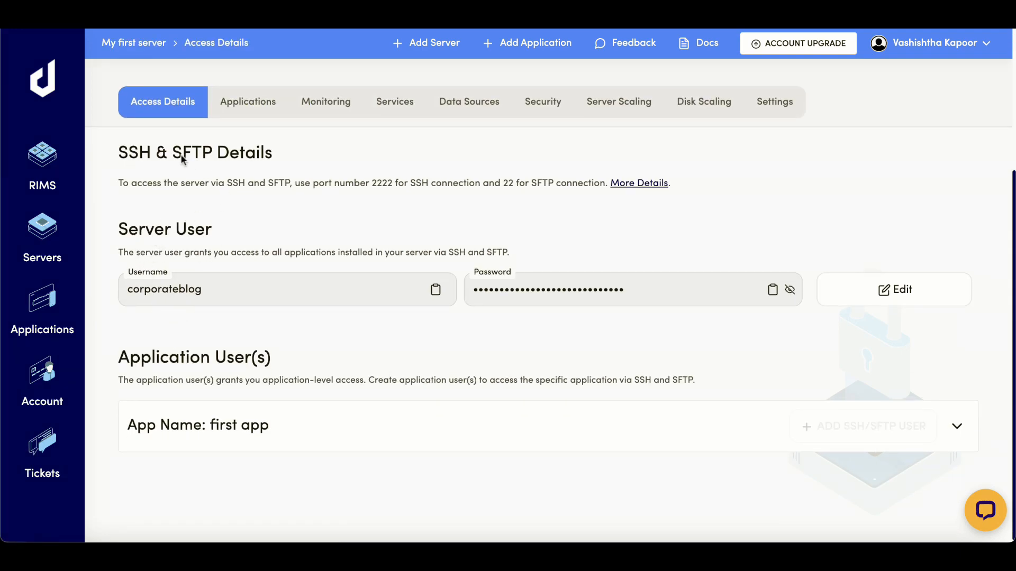
{"action": "double_click", "coordinate": [122, 153]}
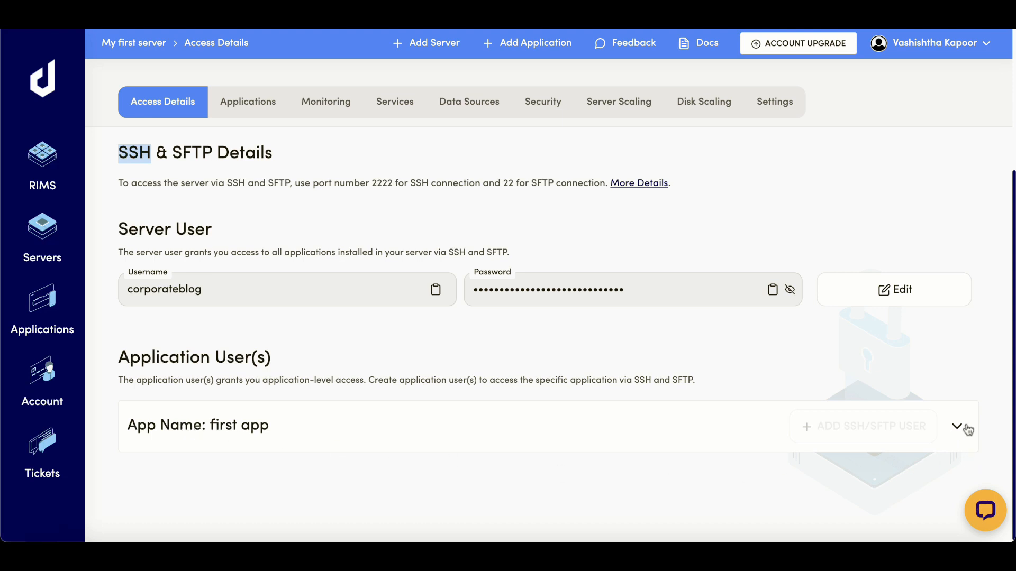
{"action": "scroll", "coordinate": [233, 154], "scroll_direction": "up", "scroll_amount": 2}
{"action": "left_click", "coordinate": [245, 144]}
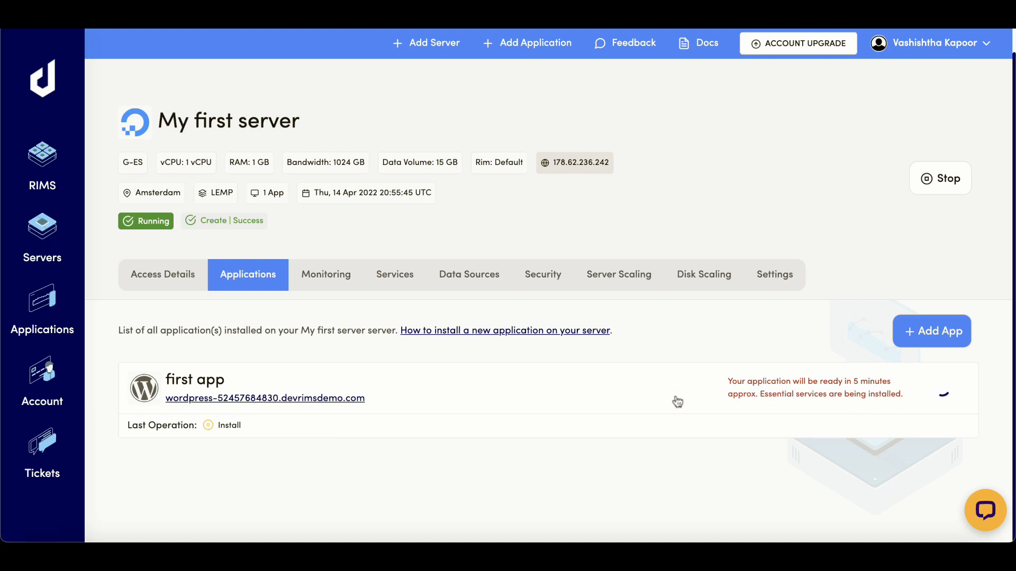
- Look through the server's CPU, memory, disk and bandwidth gauges and charts on Monitoring
{"action": "left_click", "coordinate": [311, 272]}
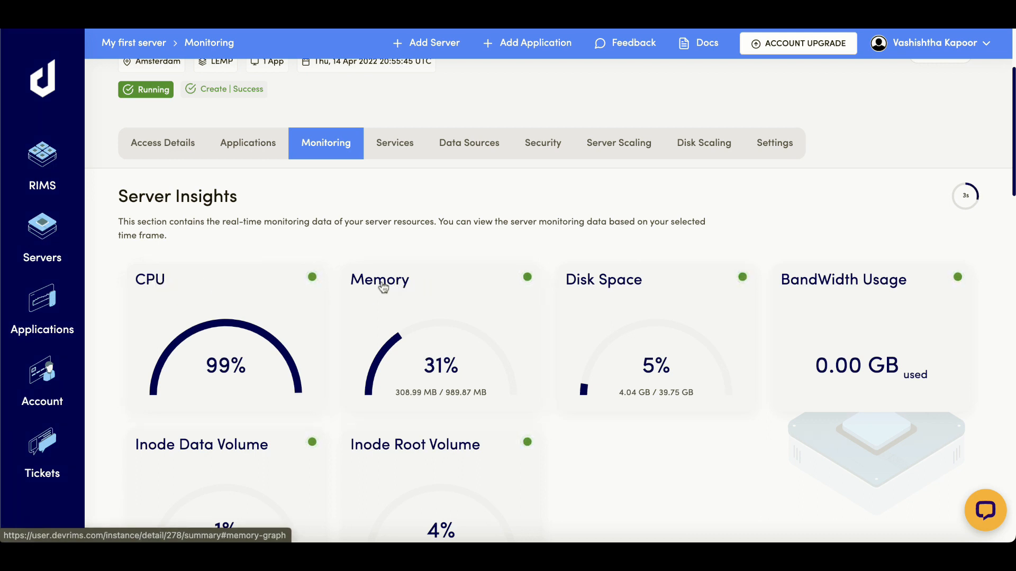
{"action": "scroll", "coordinate": [382, 287], "scroll_direction": "down", "scroll_amount": 3}
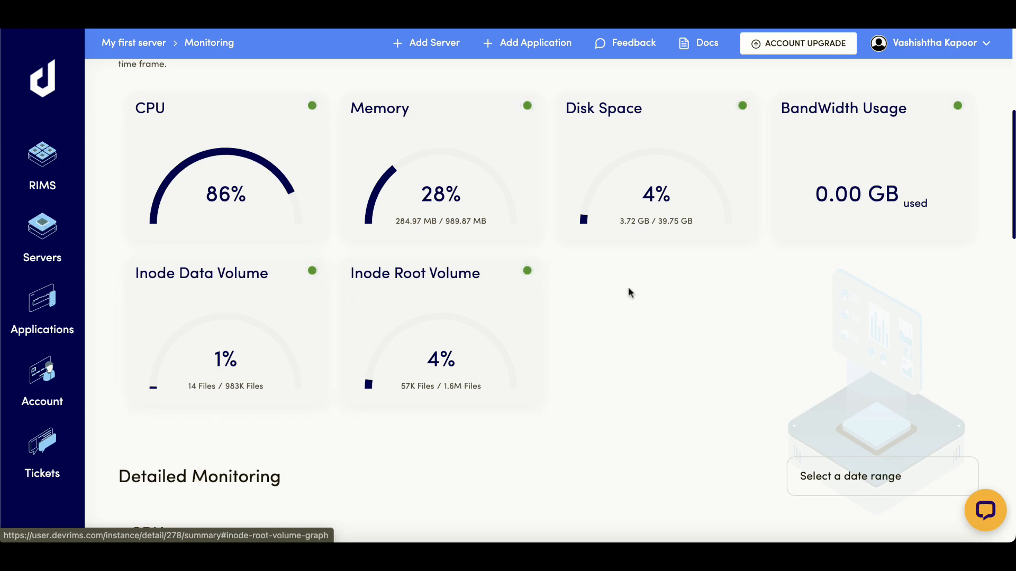
{"action": "scroll", "coordinate": [628, 286], "scroll_direction": "down", "scroll_amount": 7}
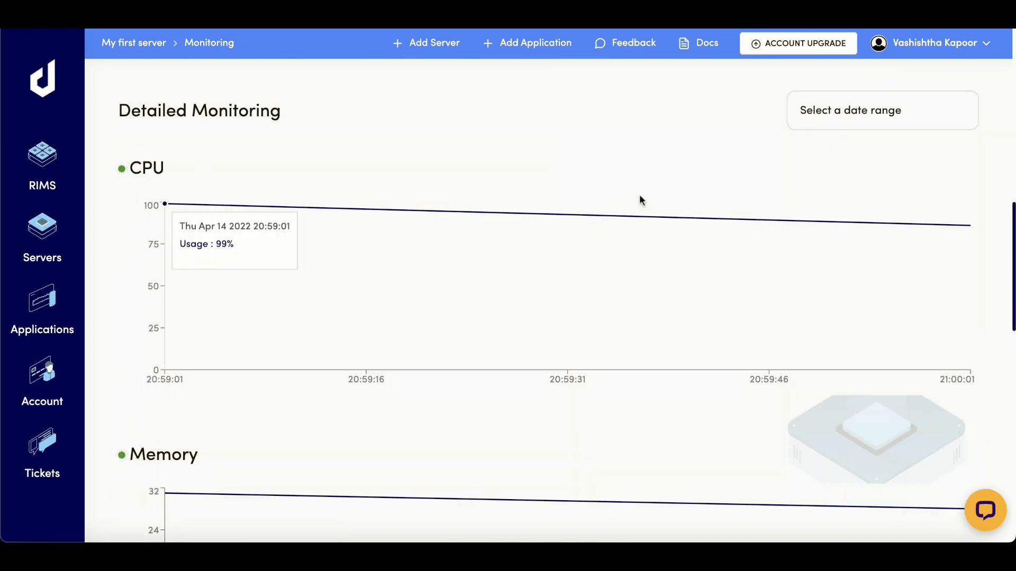
{"action": "left_click", "coordinate": [873, 113]}
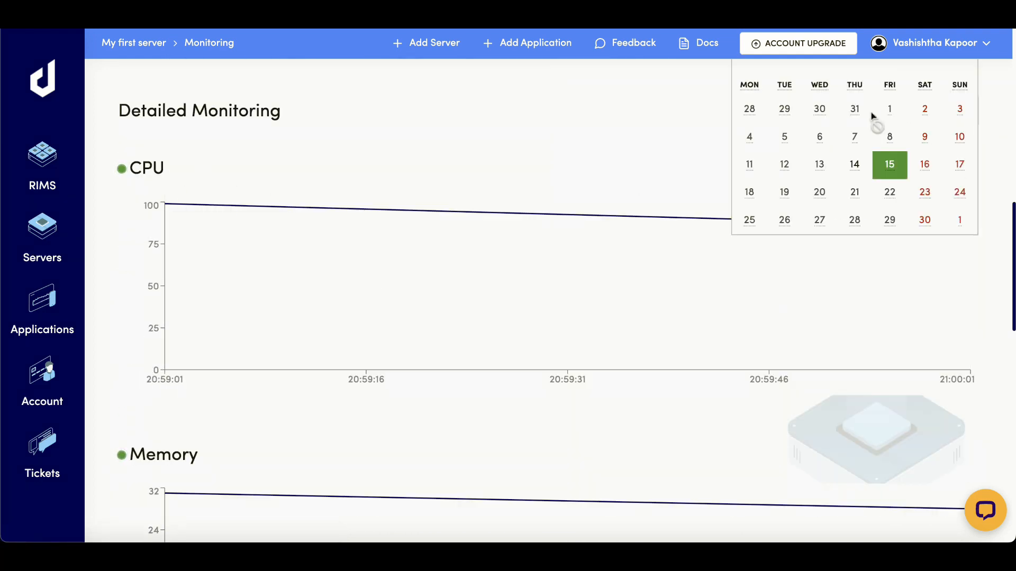
{"action": "left_click", "coordinate": [628, 157]}
{"action": "scroll", "coordinate": [627, 199], "scroll_direction": "down", "scroll_amount": 10}
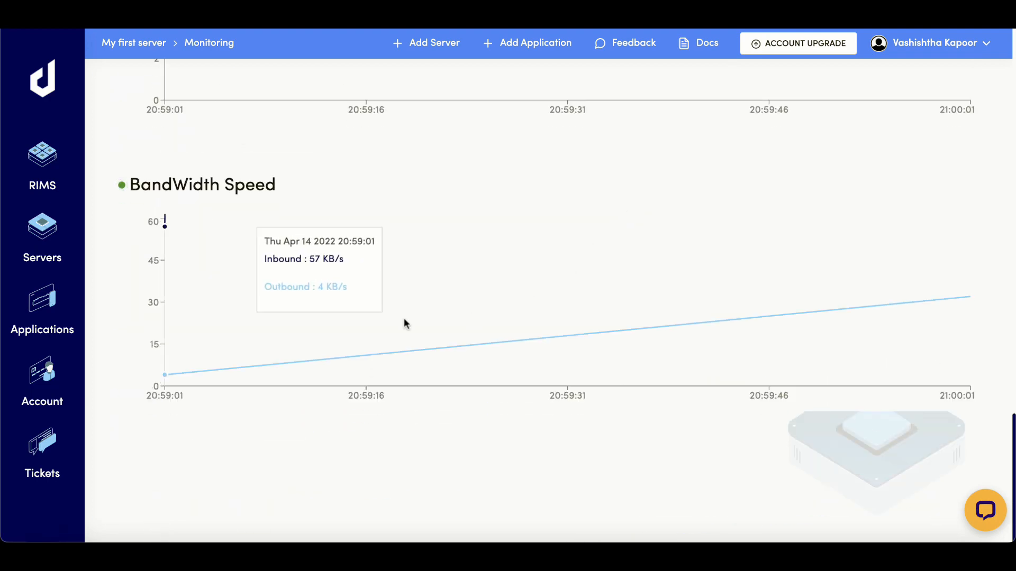
{"action": "scroll", "coordinate": [483, 231], "scroll_direction": "up", "scroll_amount": 15}
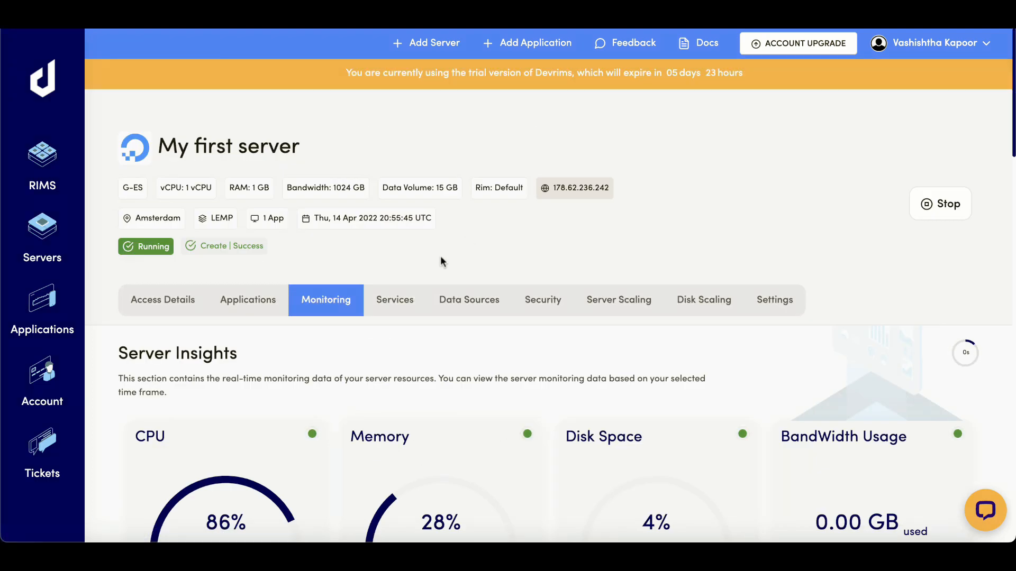
{"action": "left_click", "coordinate": [393, 301]}
- In Install Cache, compare the Redis versions and select Memcached 1.5.6
{"action": "scroll", "coordinate": [378, 204], "scroll_direction": "down", "scroll_amount": 5}
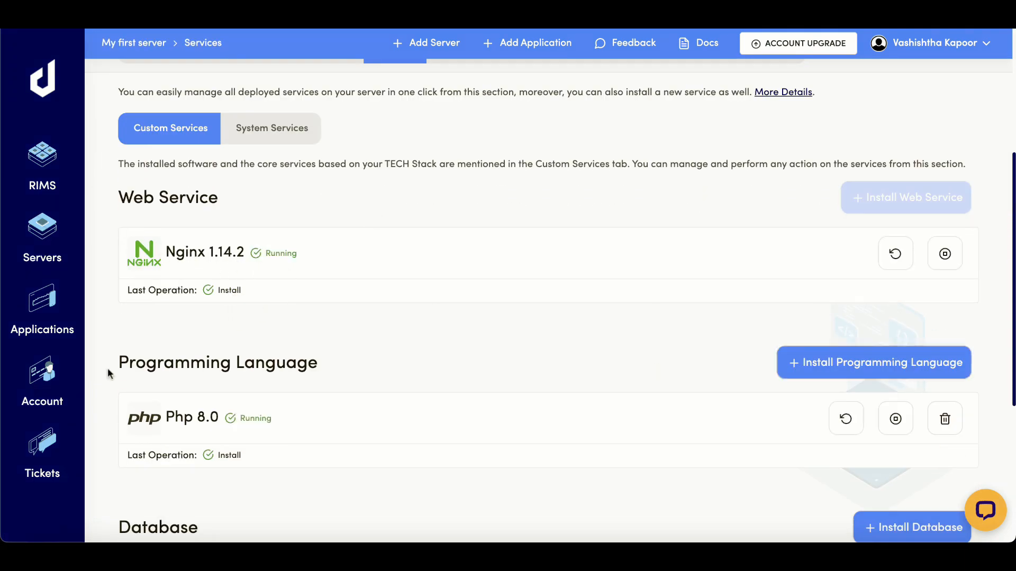
{"action": "scroll", "coordinate": [158, 368], "scroll_direction": "down", "scroll_amount": 2}
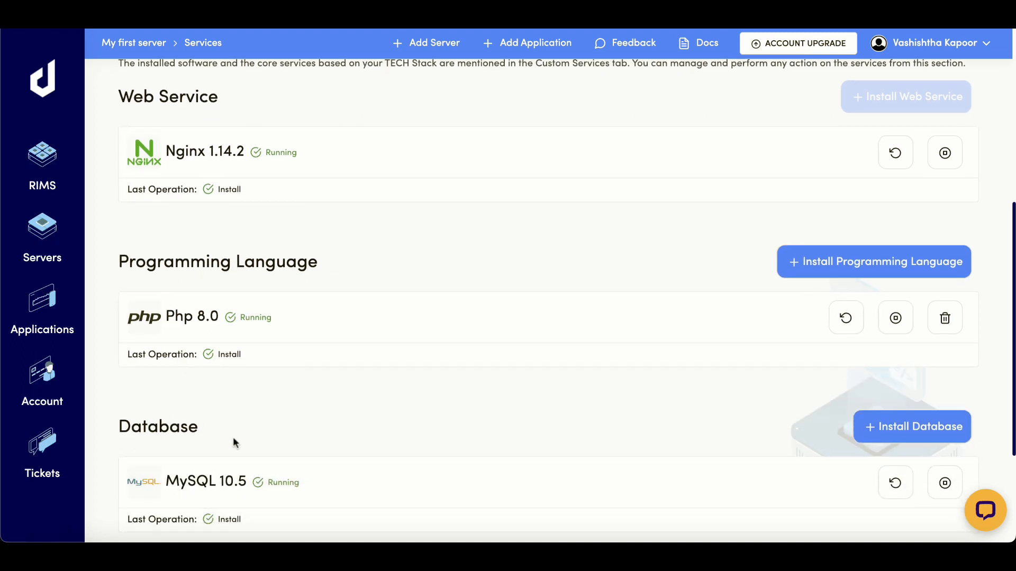
{"action": "scroll", "coordinate": [666, 376], "scroll_direction": "down", "scroll_amount": 3}
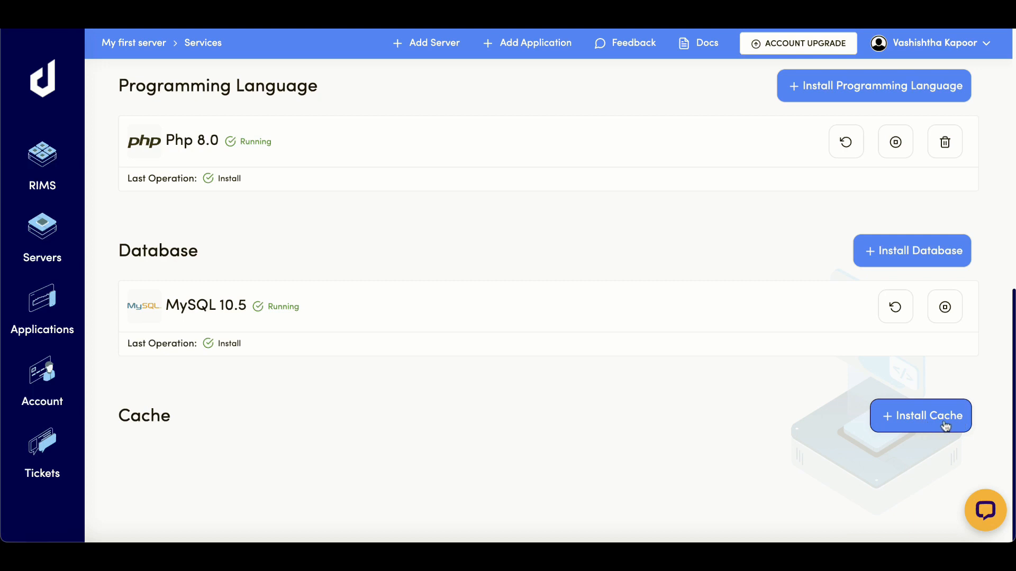
{"action": "left_click", "coordinate": [916, 422]}
{"action": "scroll", "coordinate": [636, 365], "scroll_direction": "down", "scroll_amount": 2}
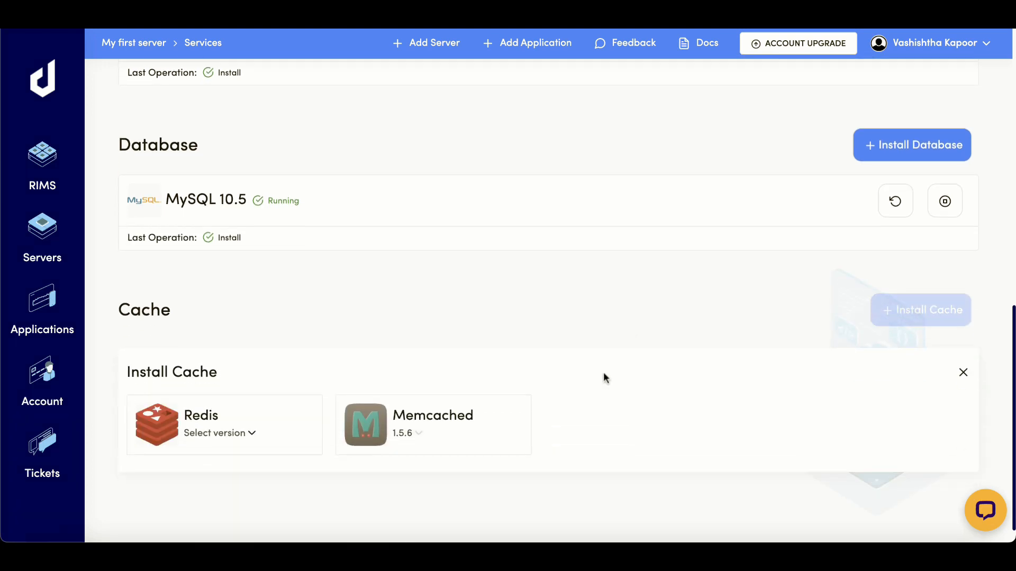
{"action": "left_click", "coordinate": [234, 413]}
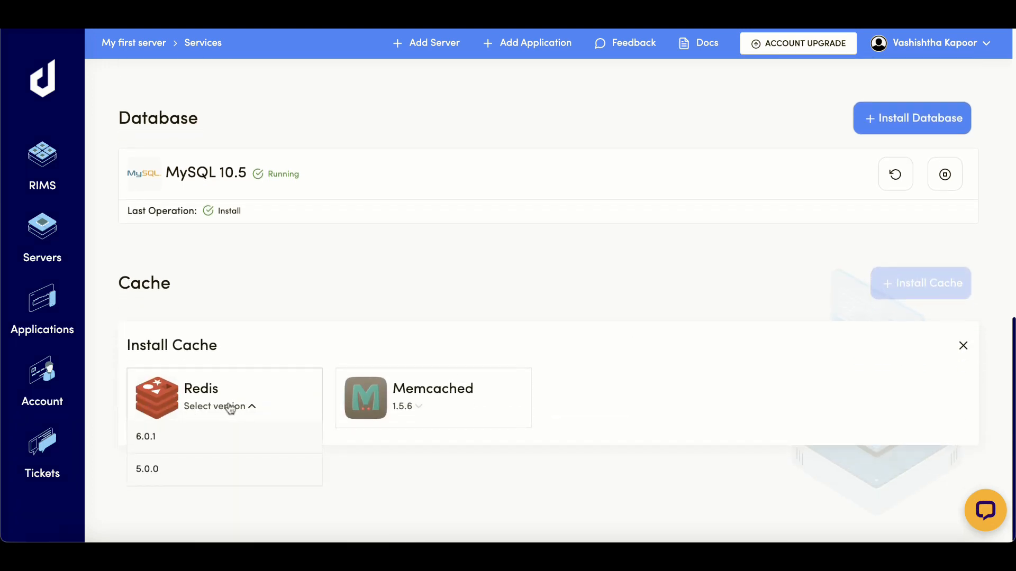
{"action": "left_click", "coordinate": [425, 411]}
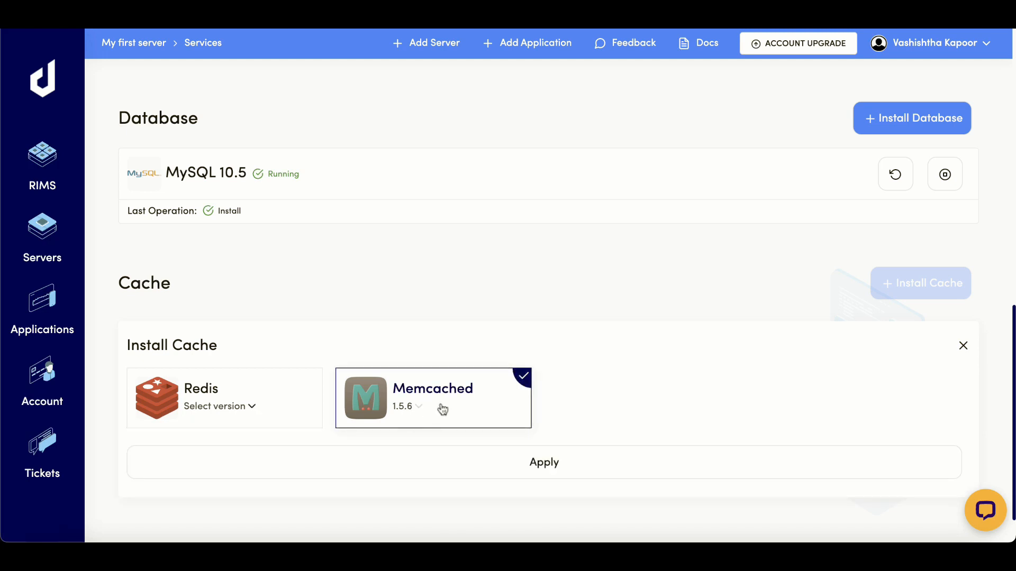
{"action": "left_click", "coordinate": [246, 408]}
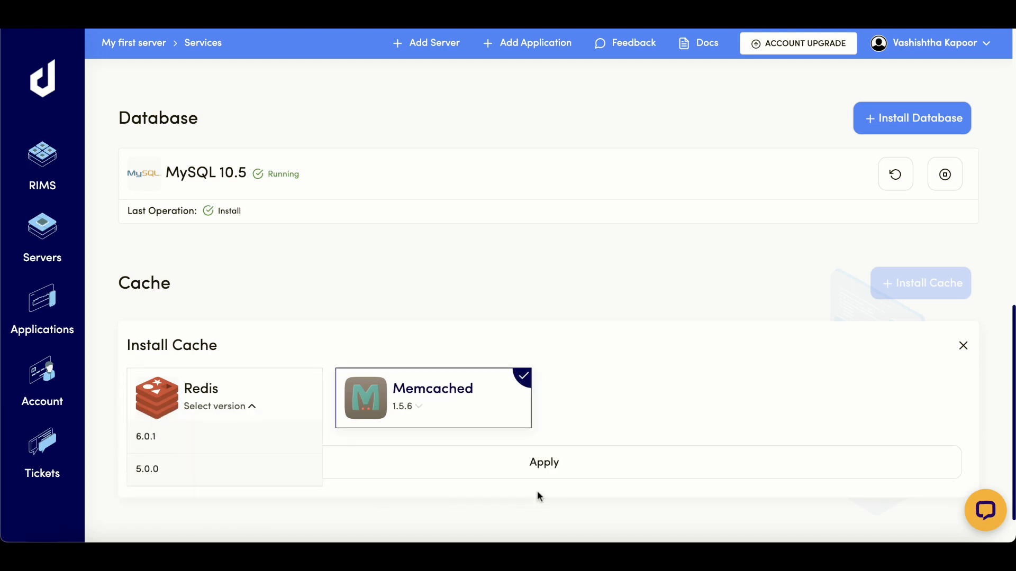
{"action": "left_click", "coordinate": [613, 315]}
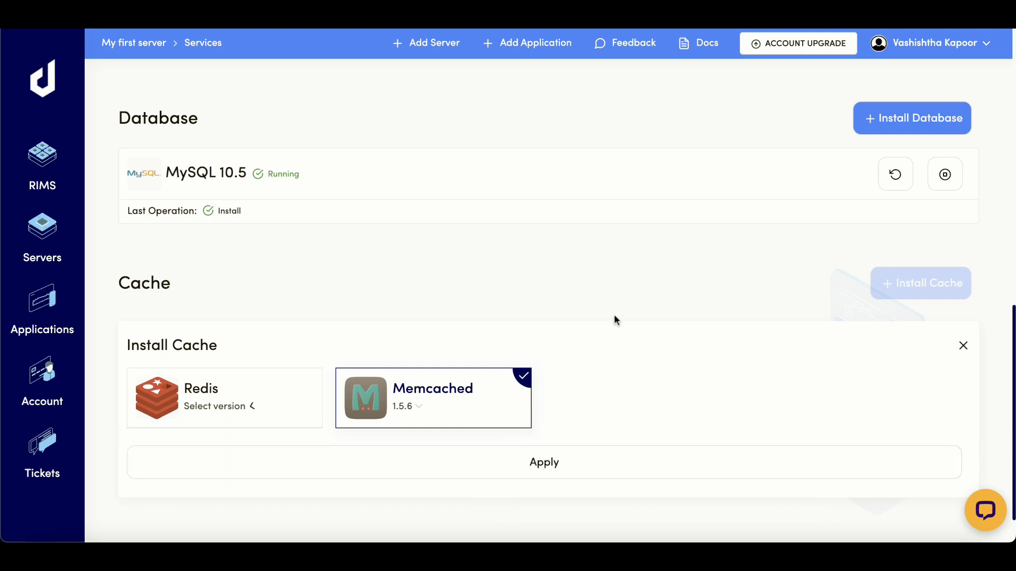
{"action": "left_click", "coordinate": [437, 403]}
{"action": "left_click", "coordinate": [437, 403]}
- Apply the Memcached installation and go to the Data Sources database list
{"action": "left_click", "coordinate": [540, 463]}
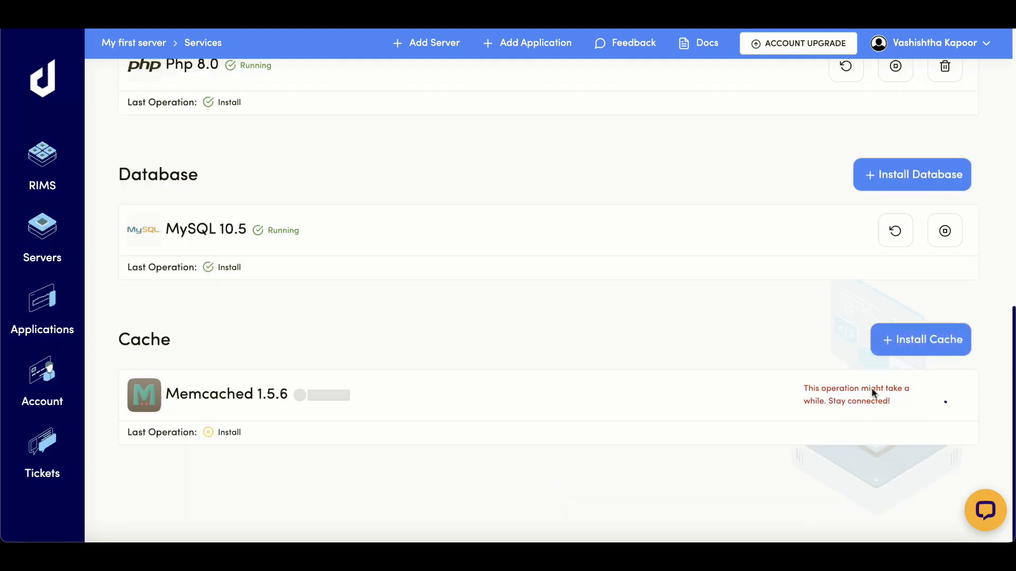
{"action": "scroll", "coordinate": [789, 386], "scroll_direction": "up", "scroll_amount": 10}
{"action": "left_click", "coordinate": [451, 307]}
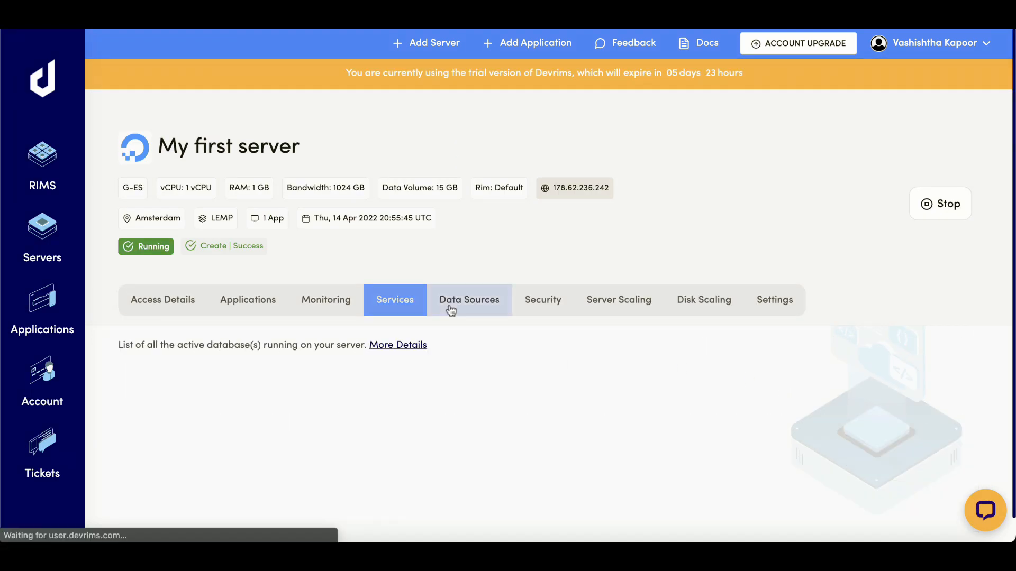
- Expand the SMTP Port# 25 firewall card to see its rule allowing all IPs over tcp
{"action": "scroll", "coordinate": [582, 312], "scroll_direction": "down", "scroll_amount": 1}
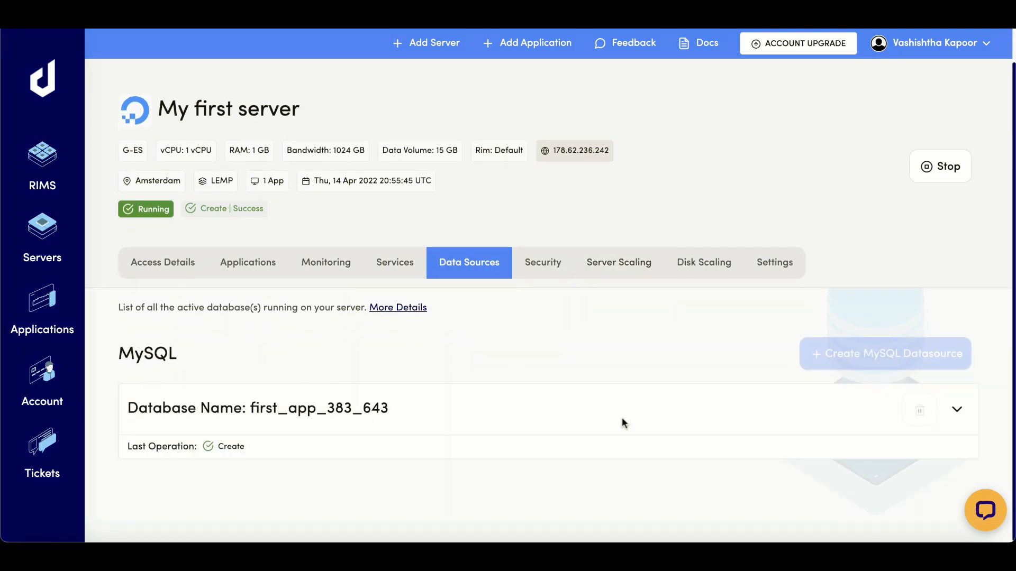
{"action": "left_click", "coordinate": [543, 263]}
{"action": "scroll", "coordinate": [140, 328], "scroll_direction": "down", "scroll_amount": 5}
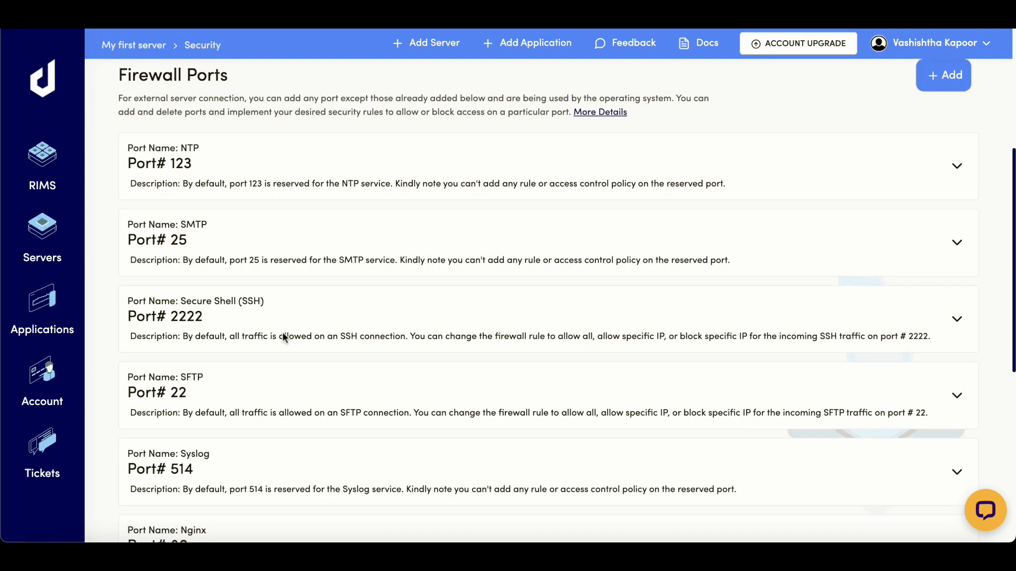
{"action": "left_click", "coordinate": [966, 251]}
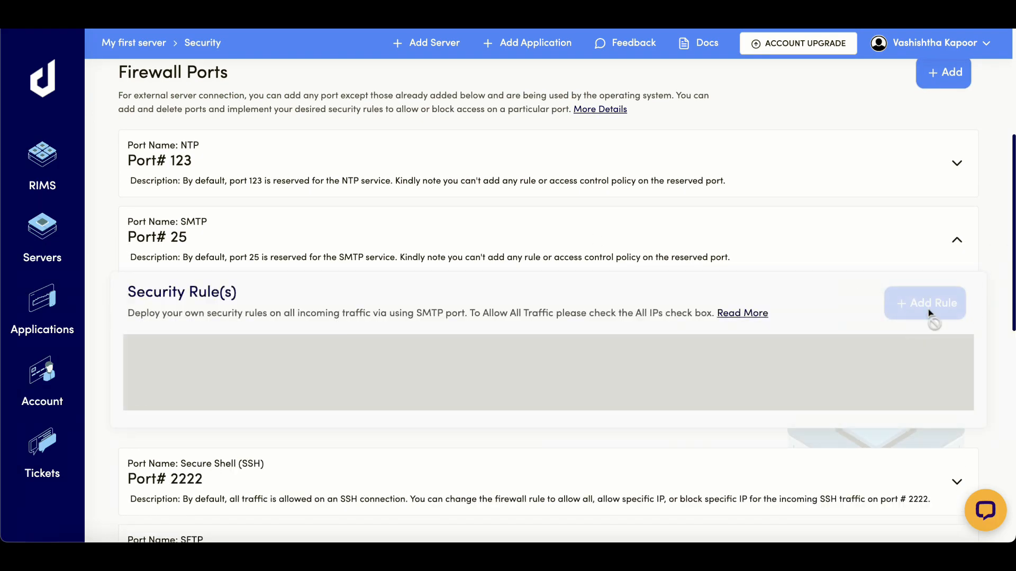
{"action": "scroll", "coordinate": [259, 342], "scroll_direction": "up", "scroll_amount": 1}
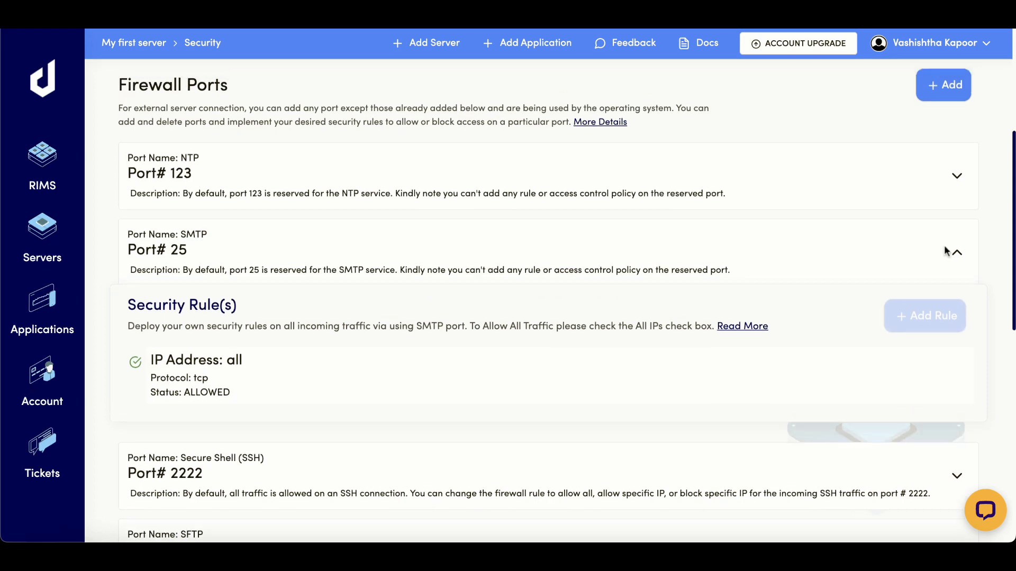
{"action": "scroll", "coordinate": [258, 341], "scroll_direction": "down", "scroll_amount": 5}
{"action": "scroll", "coordinate": [258, 344], "scroll_direction": "up", "scroll_amount": 10}
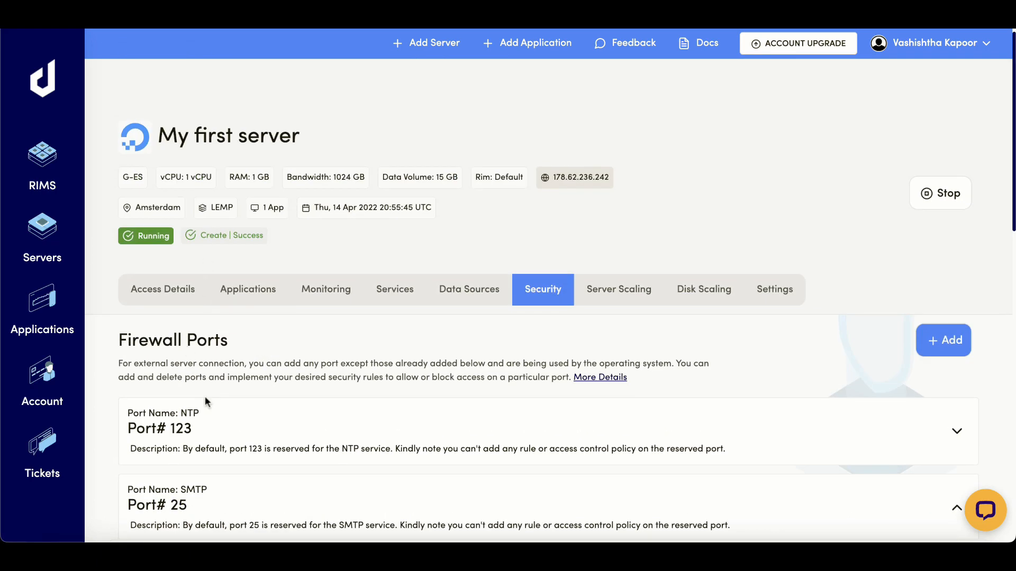
{"action": "scroll", "coordinate": [232, 495], "scroll_direction": "down", "scroll_amount": 2}
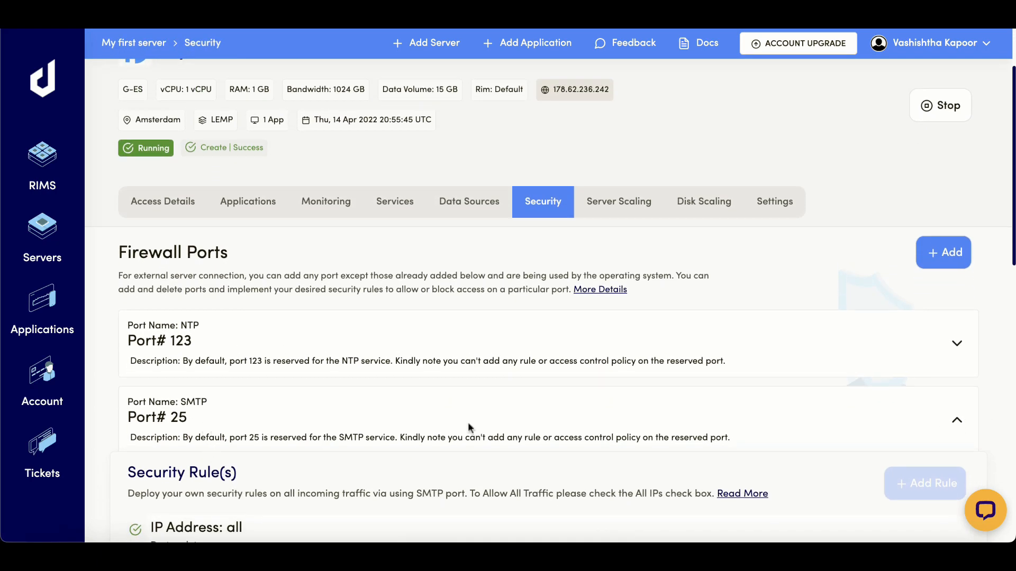
{"action": "scroll", "coordinate": [958, 422], "scroll_direction": "down", "scroll_amount": 3}
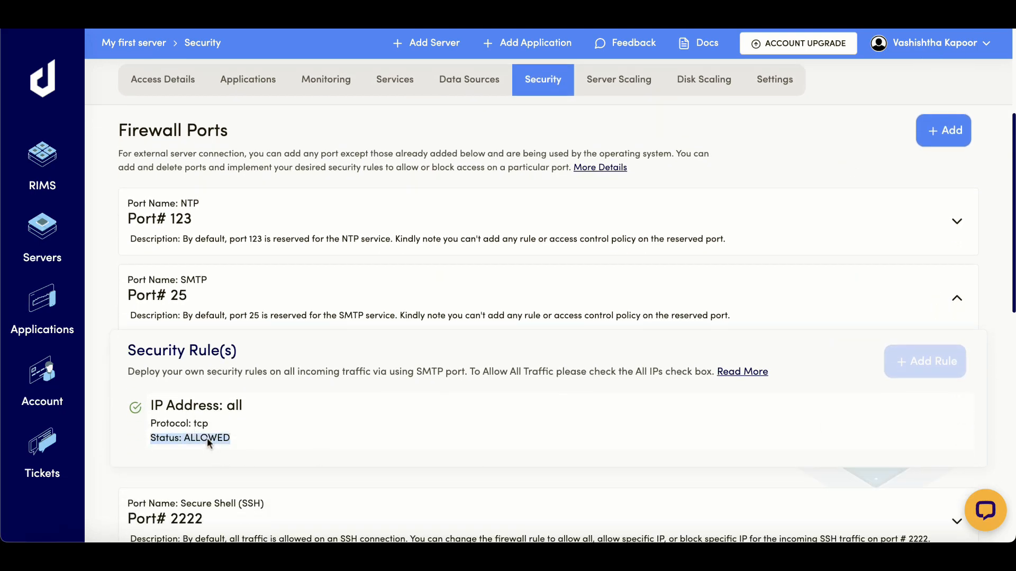
{"action": "scroll", "coordinate": [688, 245], "scroll_direction": "up", "scroll_amount": 5}
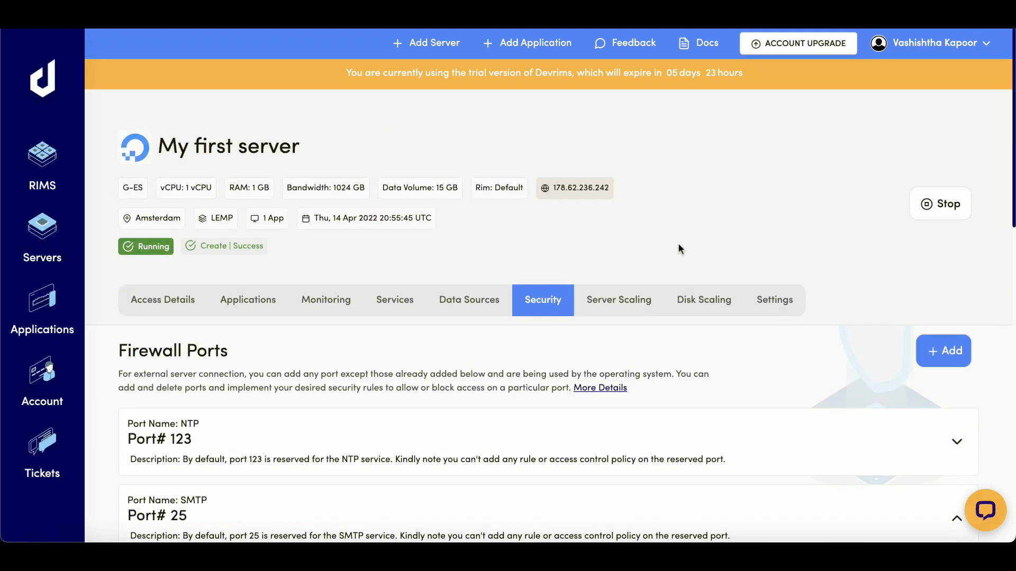
- In Server Scaling, pick the $21.9 G-S plan, then cancel without upgrading
{"action": "left_click", "coordinate": [635, 300]}
{"action": "scroll", "coordinate": [529, 317], "scroll_direction": "down", "scroll_amount": 2}
{"action": "scroll", "coordinate": [510, 298], "scroll_direction": "down", "scroll_amount": 3}
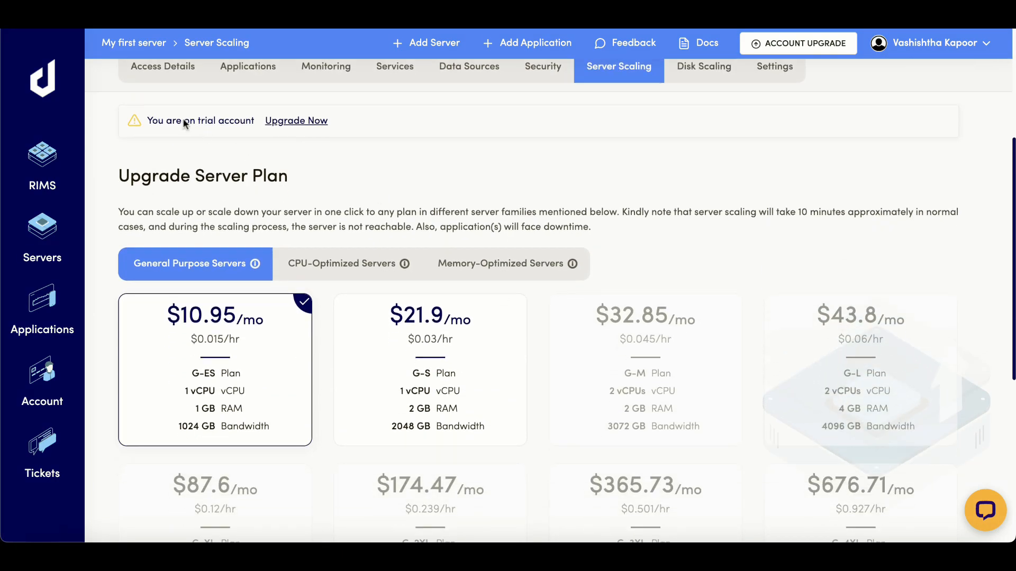
{"action": "scroll", "coordinate": [182, 125], "scroll_direction": "down", "scroll_amount": 2}
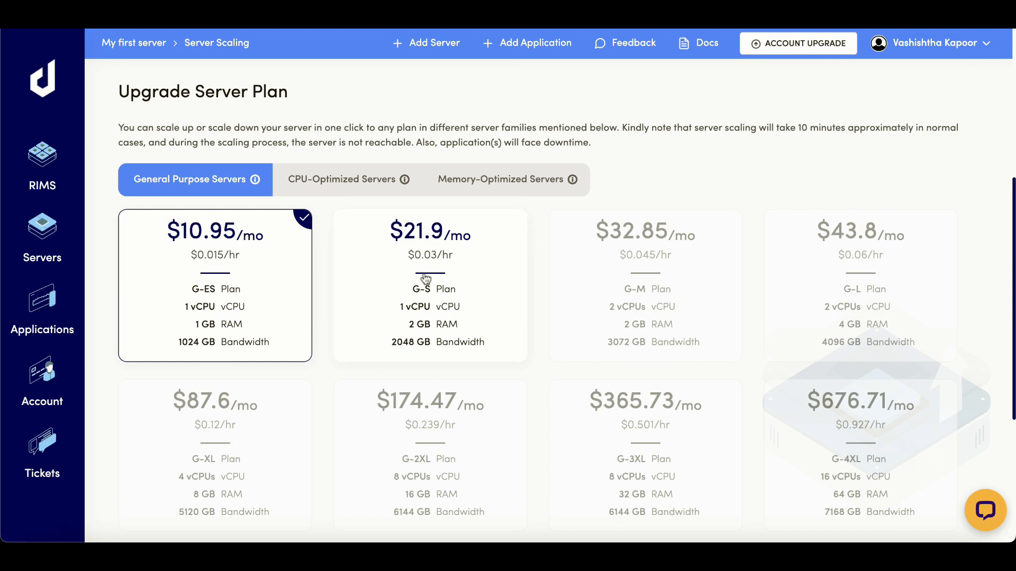
{"action": "left_click", "coordinate": [426, 278]}
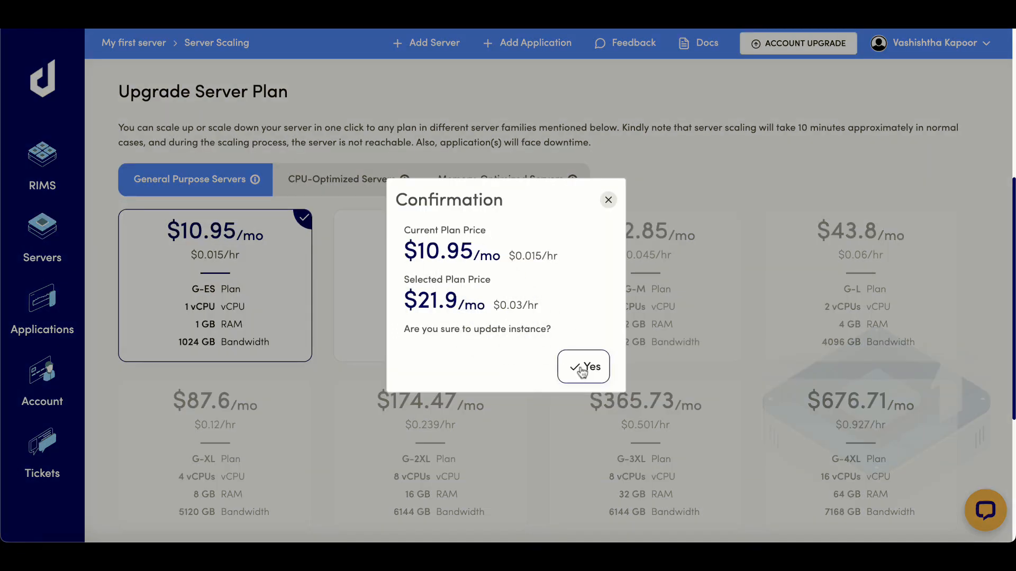
{"action": "left_click", "coordinate": [608, 200]}
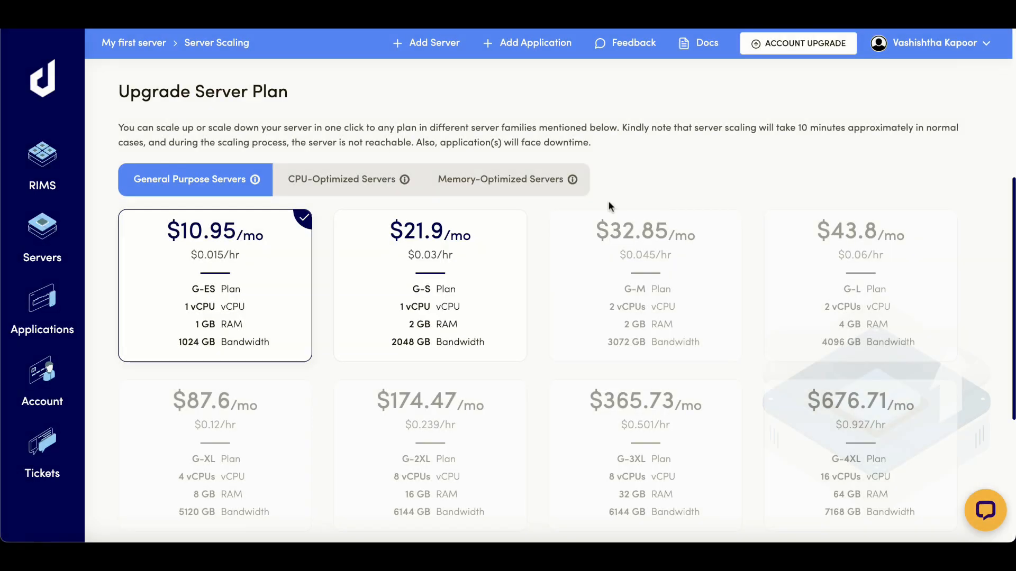
- Browse the CPU-Optimized and Memory-Optimized plans, then move to Disk Scaling
{"action": "left_click", "coordinate": [361, 188]}
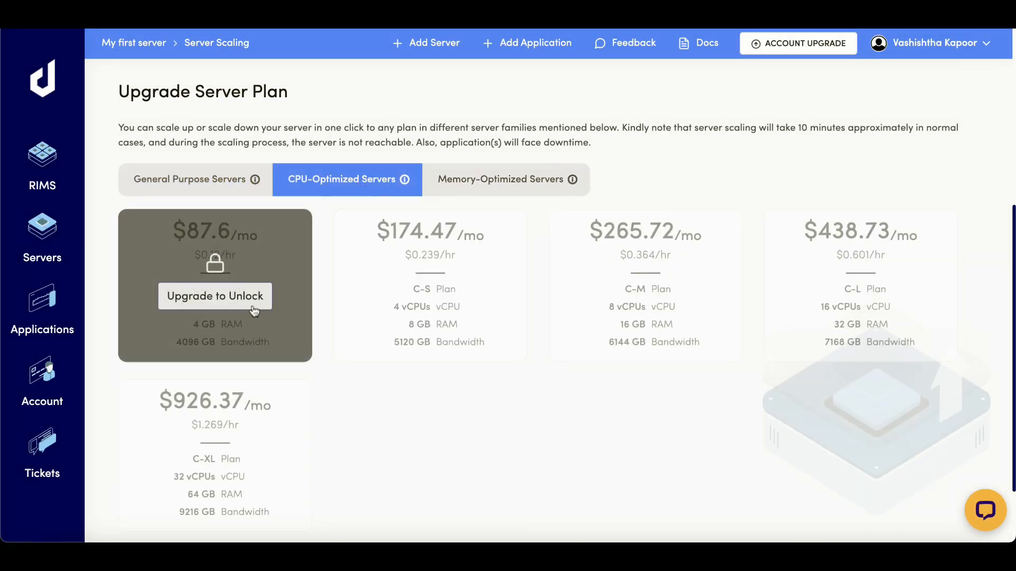
{"action": "left_click", "coordinate": [444, 194]}
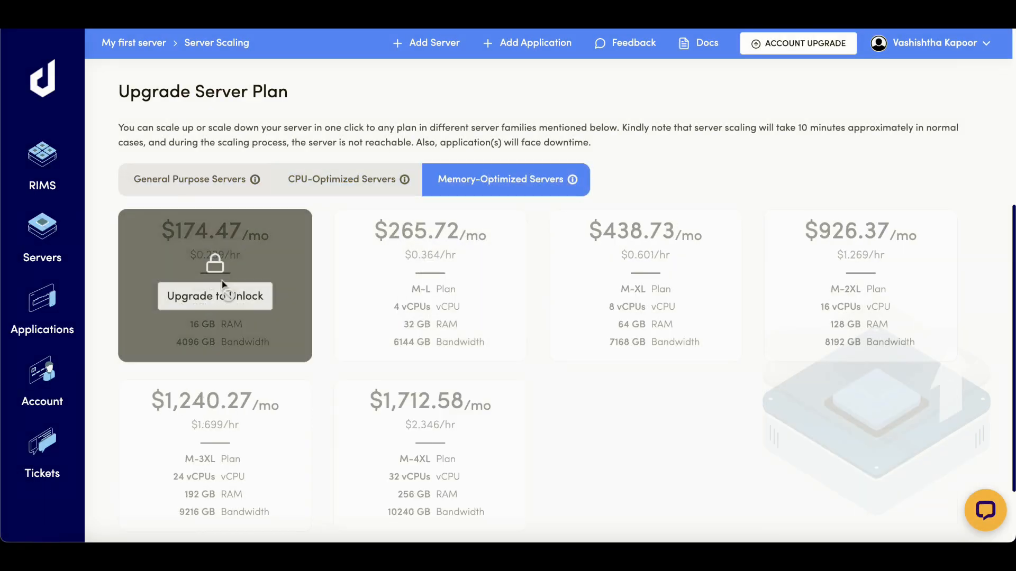
{"action": "scroll", "coordinate": [561, 305], "scroll_direction": "up", "scroll_amount": 6}
{"action": "left_click", "coordinate": [710, 298]}
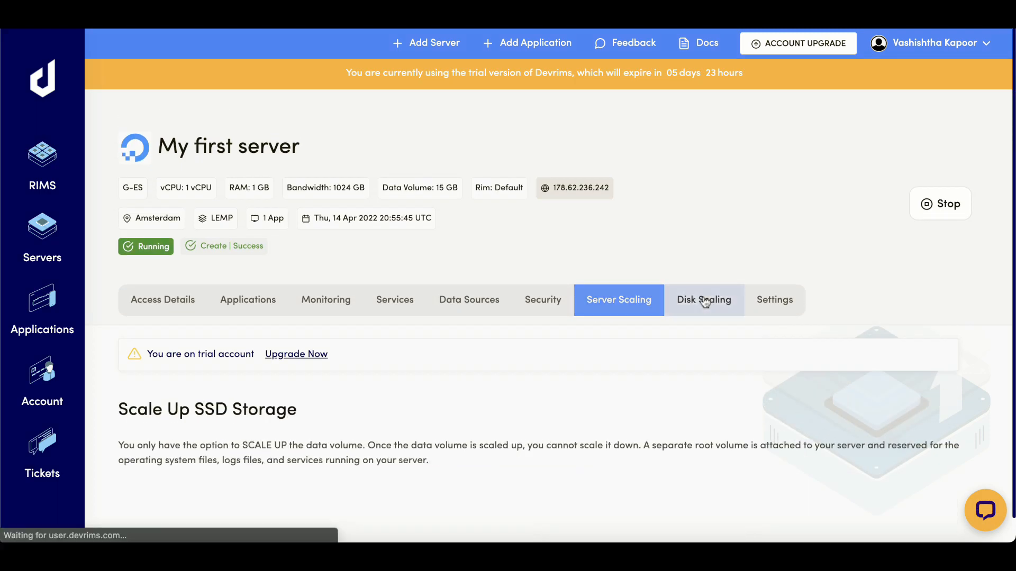
{"action": "scroll", "coordinate": [621, 285], "scroll_direction": "down", "scroll_amount": 2}
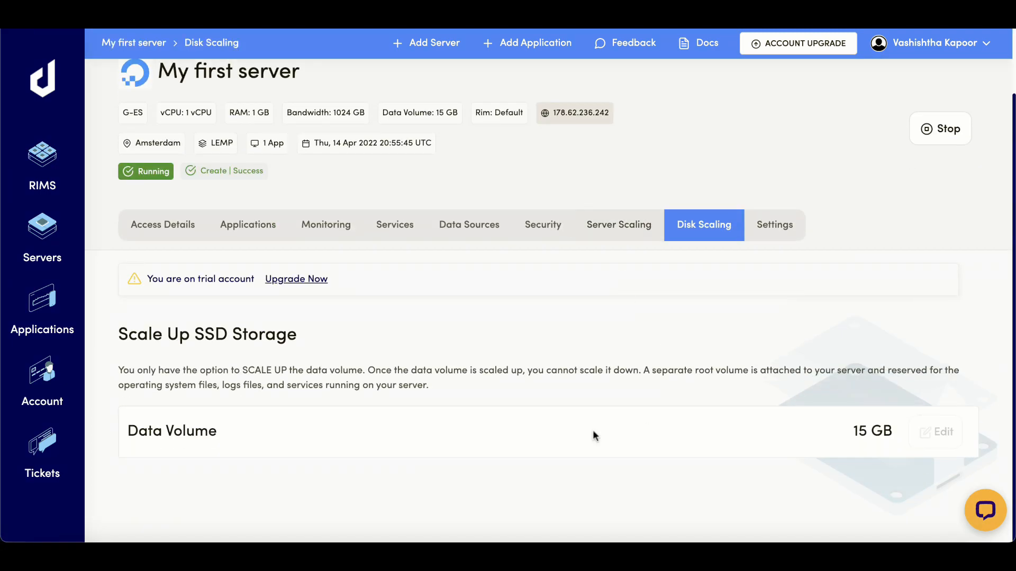
{"action": "triple_click", "coordinate": [171, 430]}
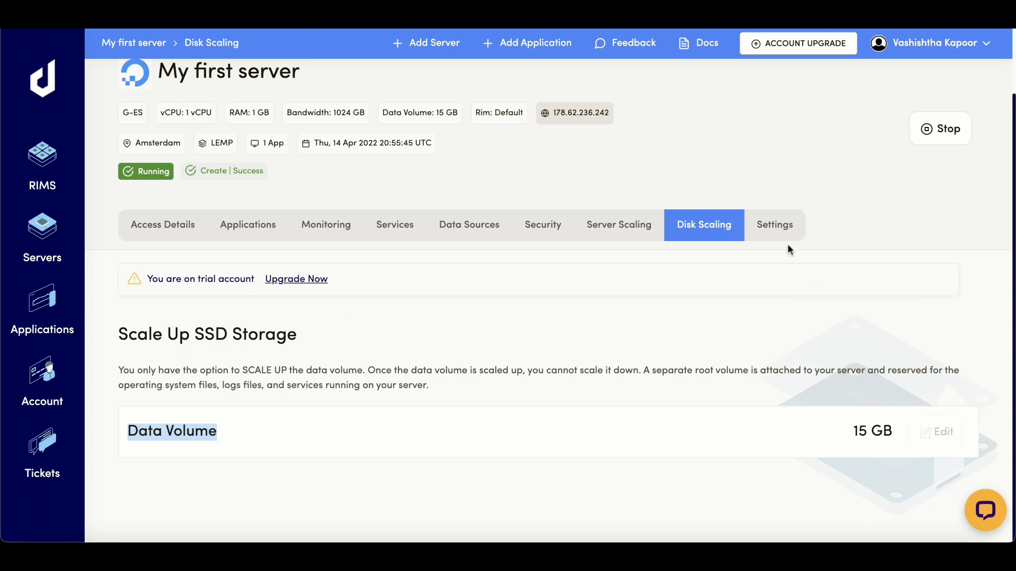
{"action": "left_click_drag", "start_coordinate": [121, 336], "coordinate": [290, 335]}
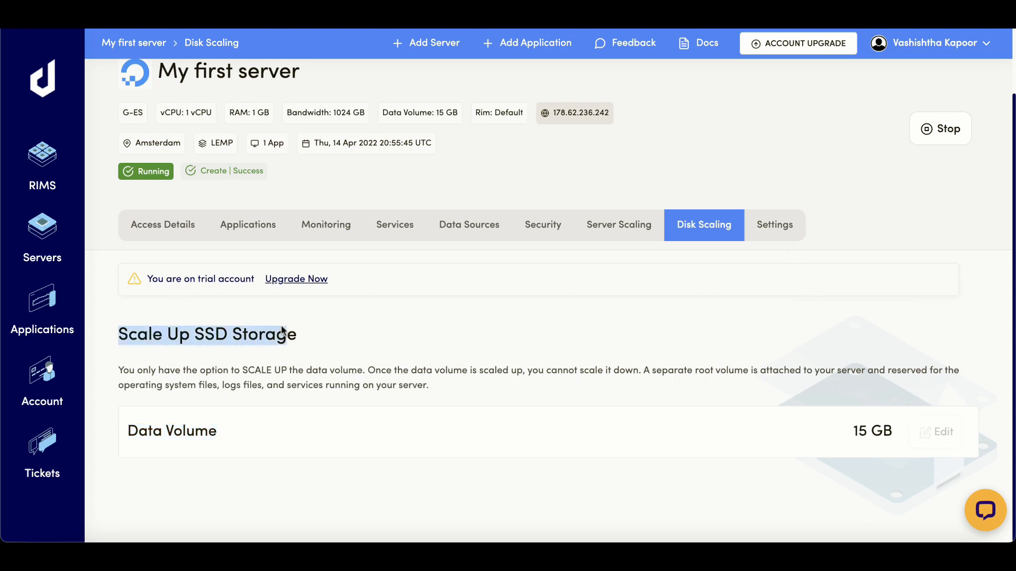
{"action": "left_click", "coordinate": [383, 341]}
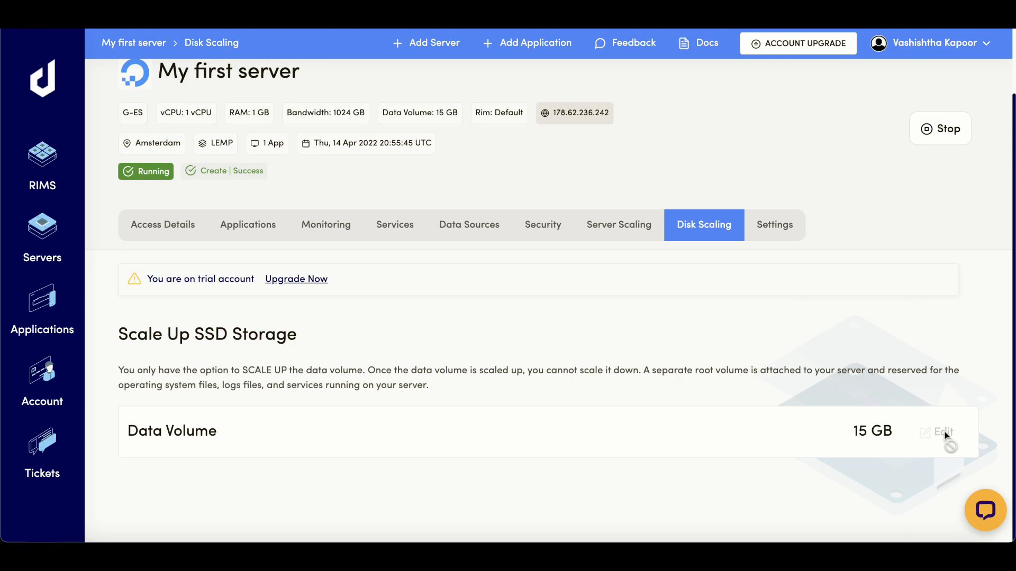
- Keep the server's RIMS group at Default in Settings and scroll down to Delete Server and back
{"action": "left_click", "coordinate": [755, 228]}
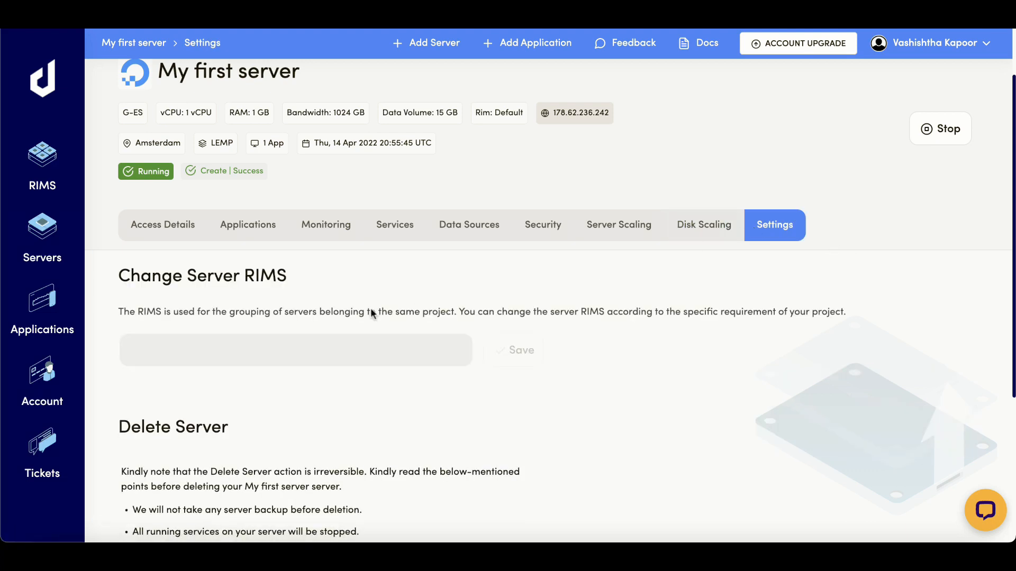
{"action": "triple_click", "coordinate": [178, 284]}
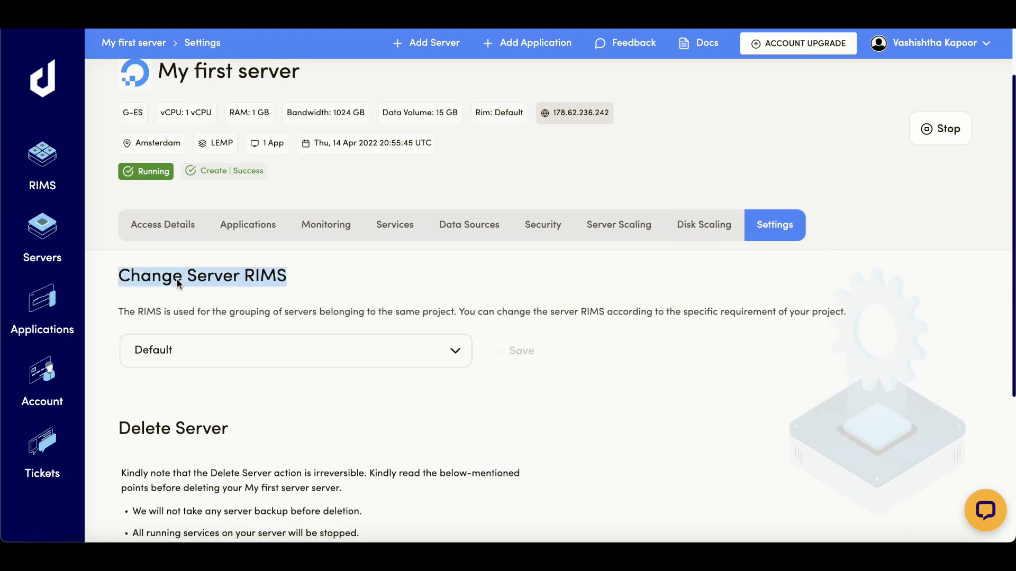
{"action": "left_click", "coordinate": [455, 353]}
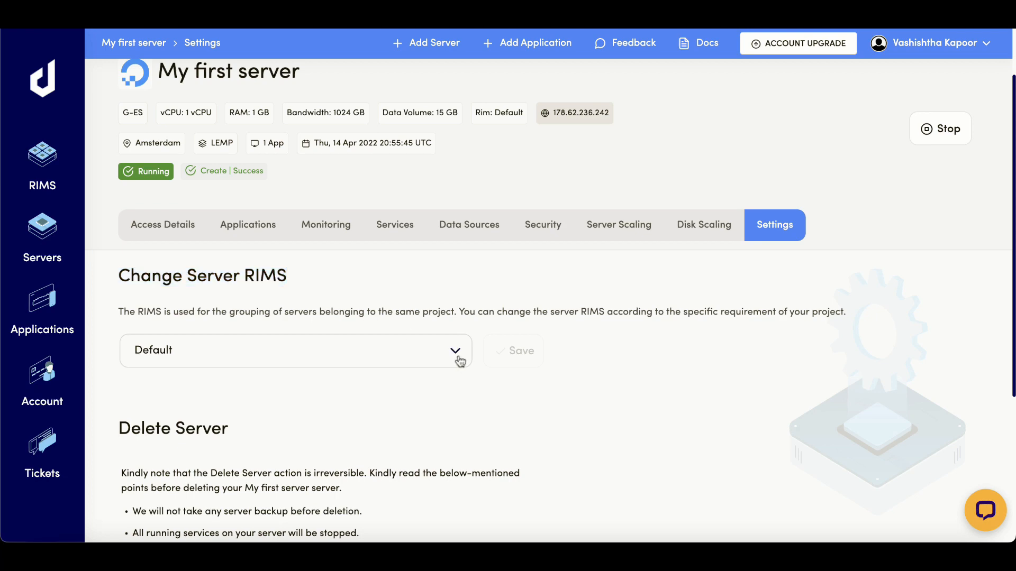
{"action": "left_click", "coordinate": [305, 379]}
{"action": "scroll", "coordinate": [379, 413], "scroll_direction": "down", "scroll_amount": 3}
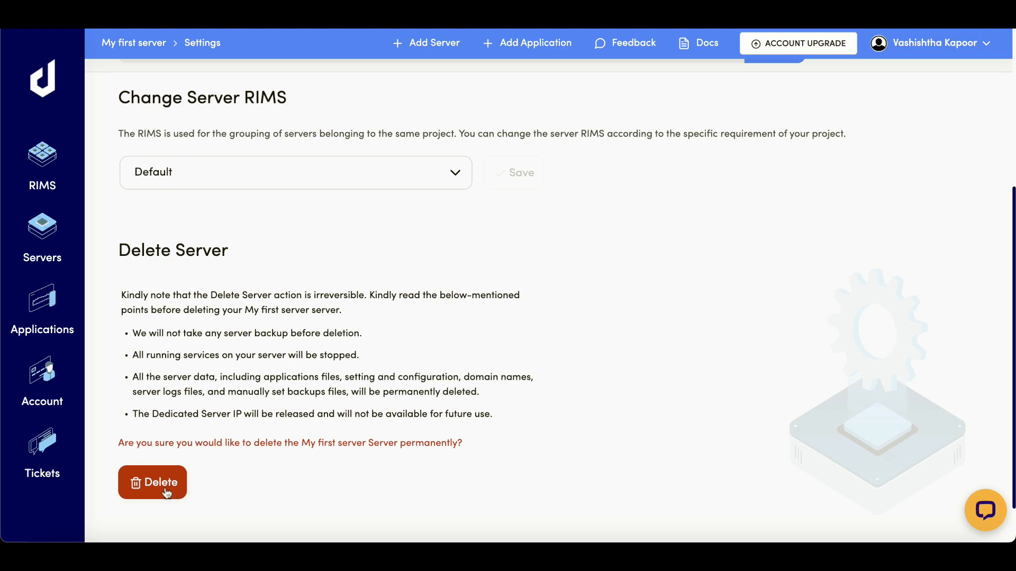
{"action": "scroll", "coordinate": [665, 456], "scroll_direction": "up", "scroll_amount": 4}
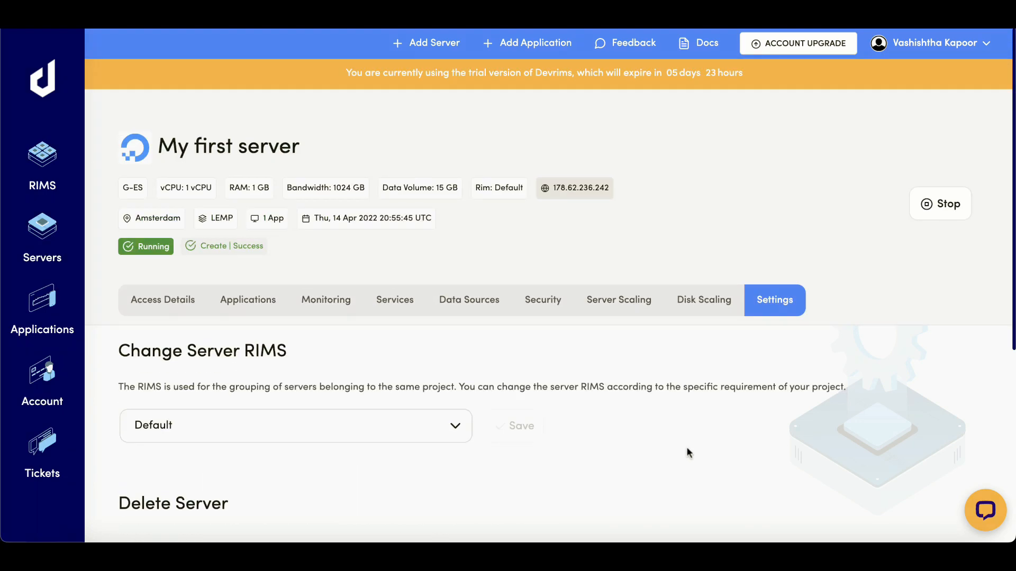
{"action": "left_click", "coordinate": [153, 300]}
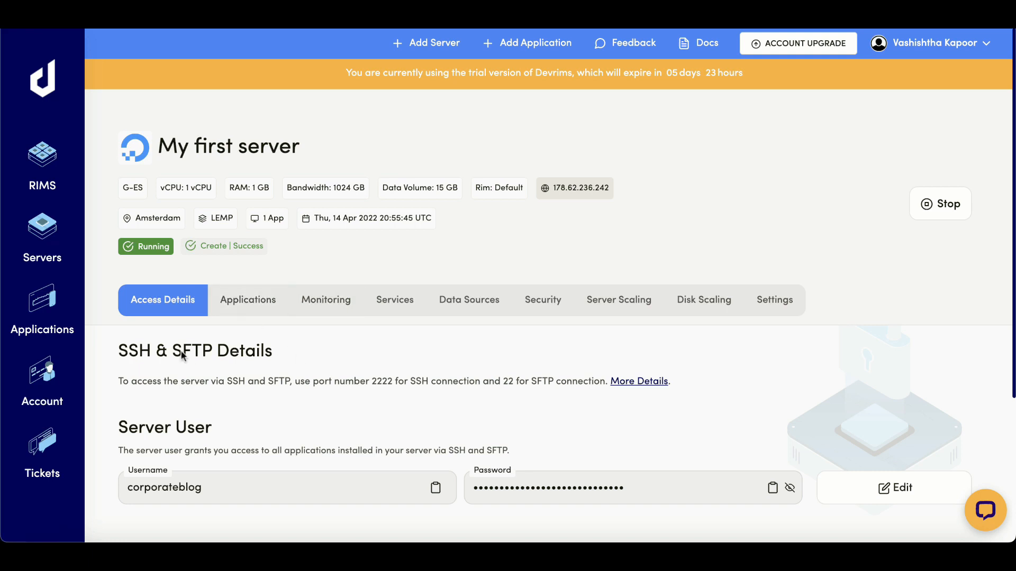
- Open first app from Applications and copy its application admin password
{"action": "left_click", "coordinate": [38, 306]}
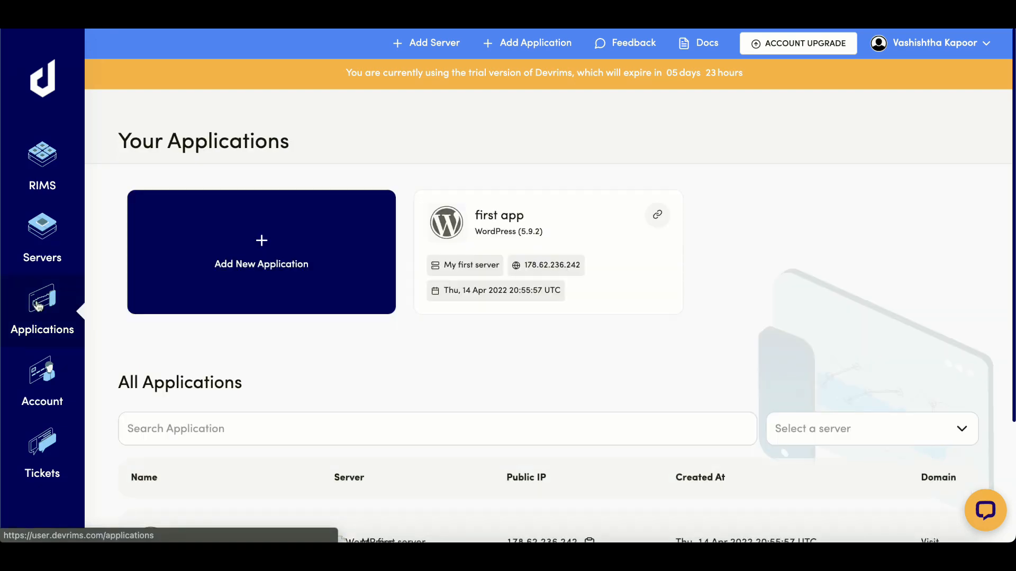
{"action": "left_click", "coordinate": [490, 220]}
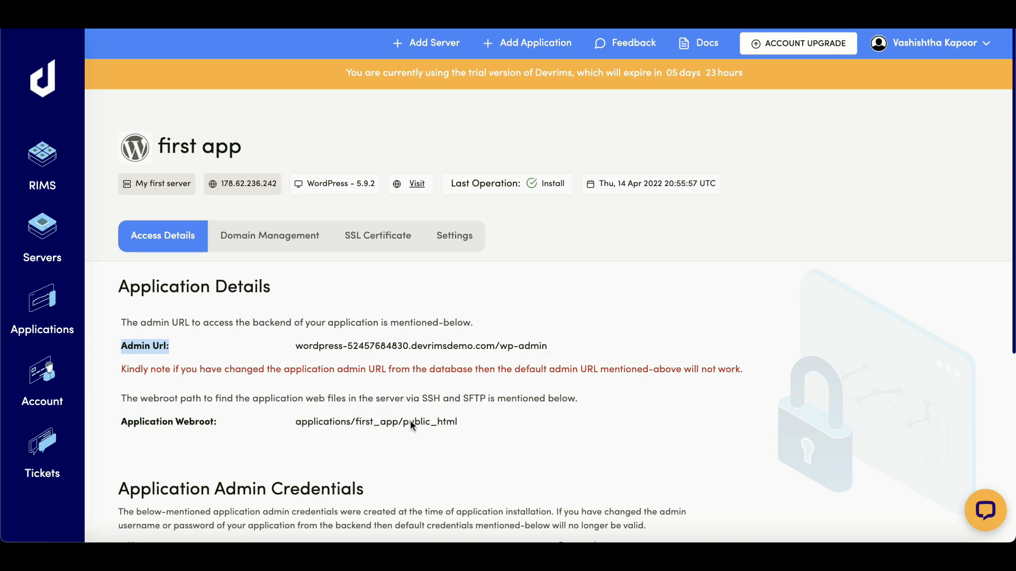
{"action": "scroll", "coordinate": [410, 420], "scroll_direction": "down", "scroll_amount": 5}
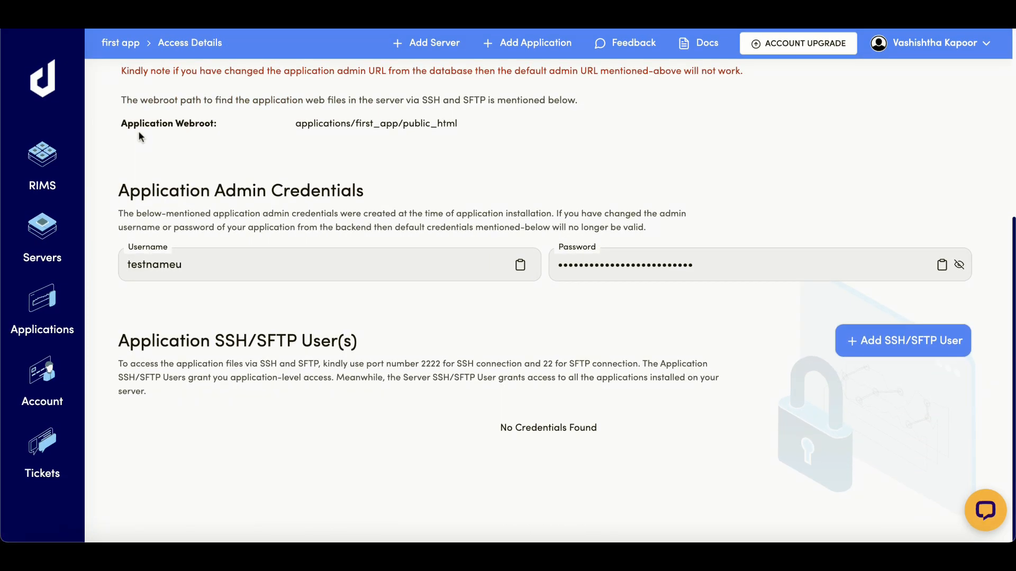
{"action": "left_click_drag", "start_coordinate": [117, 194], "coordinate": [392, 204]}
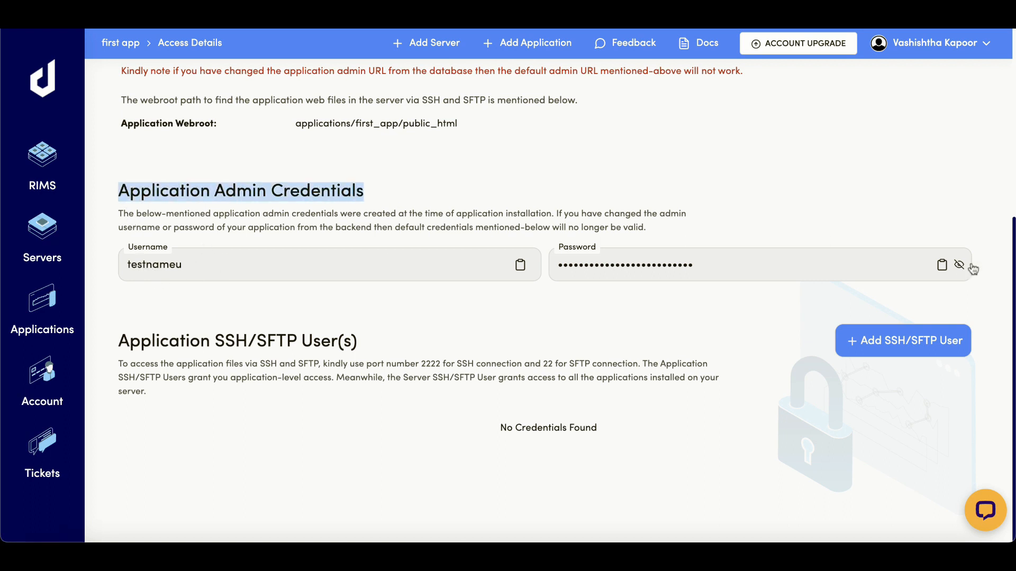
{"action": "left_click", "coordinate": [942, 266]}
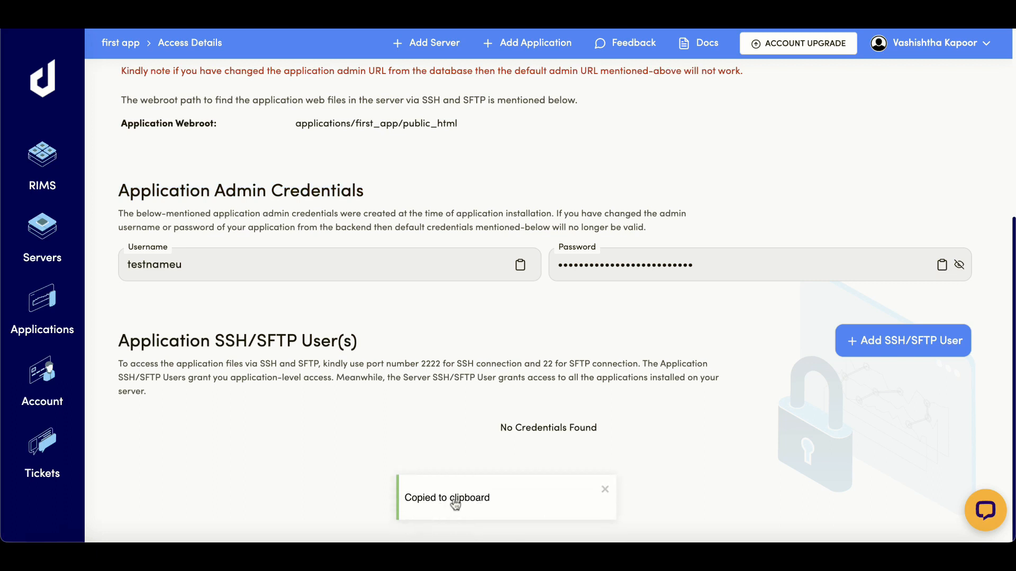
{"action": "scroll", "coordinate": [761, 243], "scroll_direction": "up", "scroll_amount": 5}
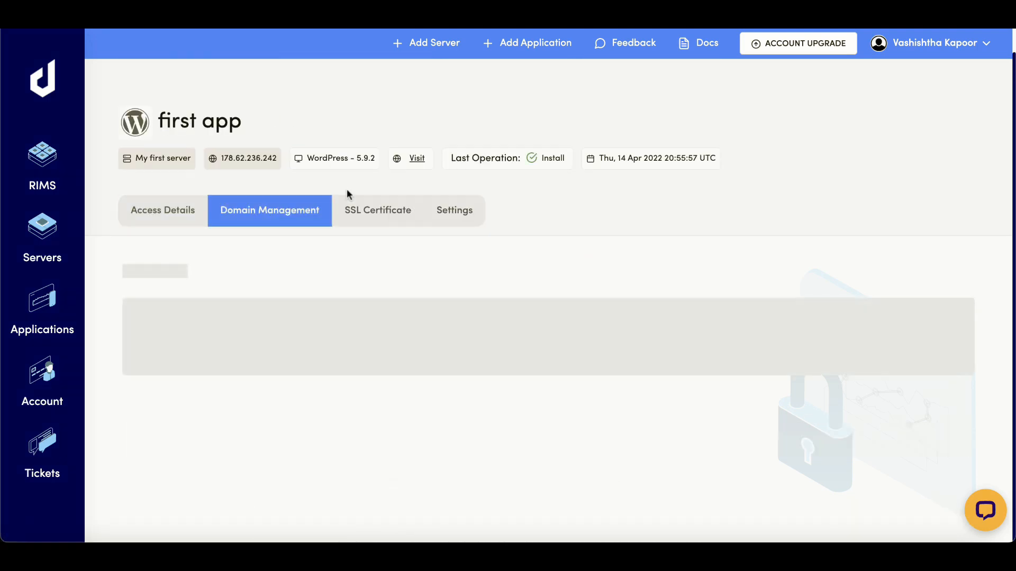
- Preview the staging WordPress site in a new tab, then return to Domain Management
{"action": "scroll", "coordinate": [347, 190], "scroll_direction": "down", "scroll_amount": 3}
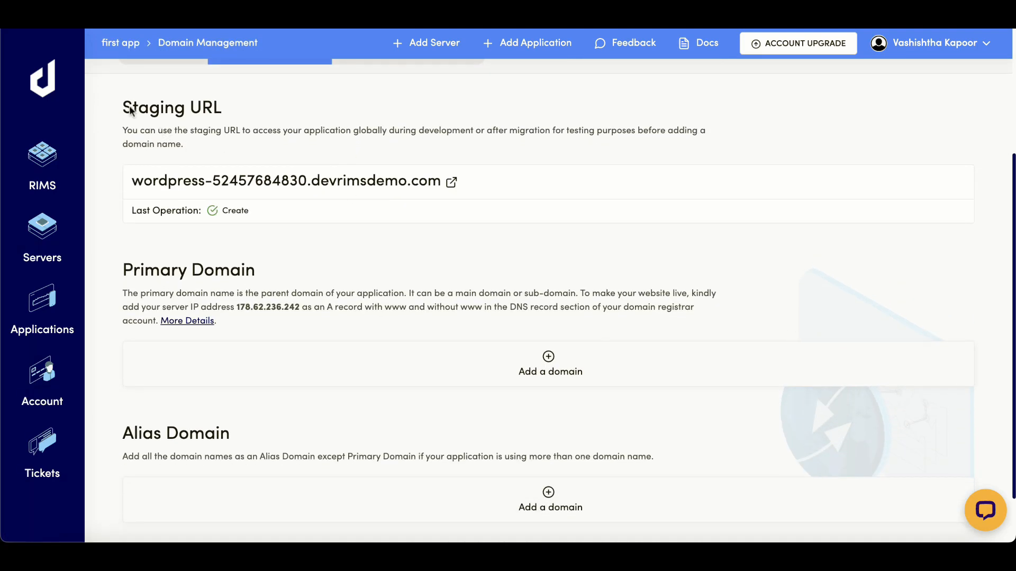
{"action": "left_click_drag", "start_coordinate": [122, 108], "coordinate": [272, 104]}
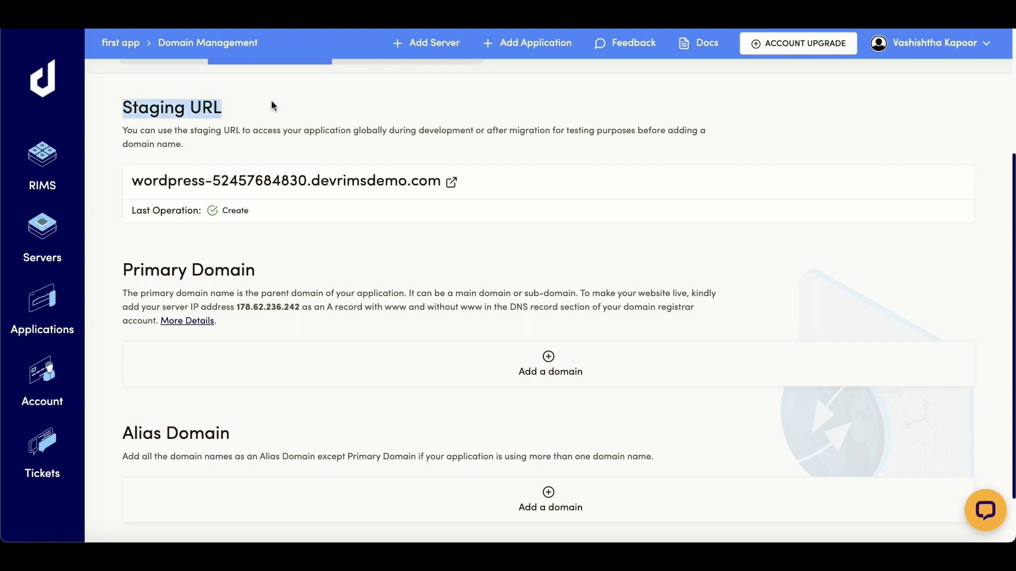
{"action": "left_click", "coordinate": [453, 184]}
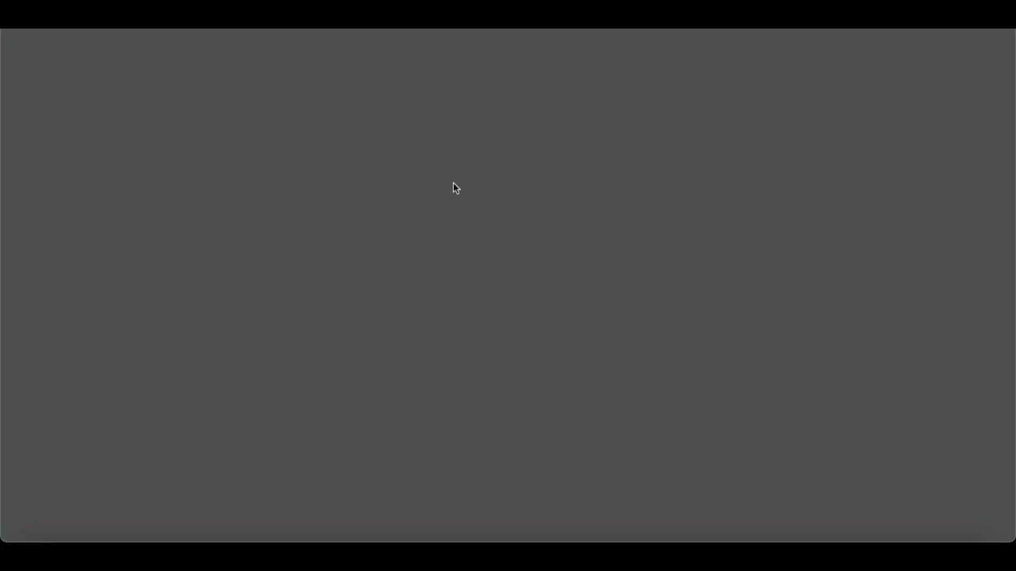
{"action": "scroll", "coordinate": [453, 183], "scroll_direction": "down", "scroll_amount": 6}
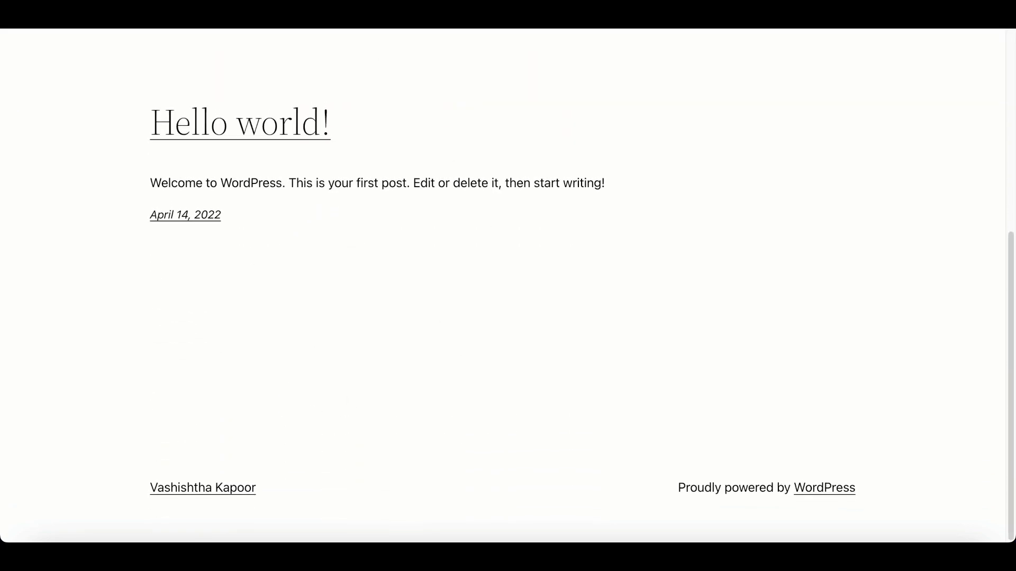
{"action": "key", "text": "ctrl+shift+Tab"}
- Open an empty Domain entry field with 'Add a domain' under Primary Domain
{"action": "left_click", "coordinate": [126, 271]}
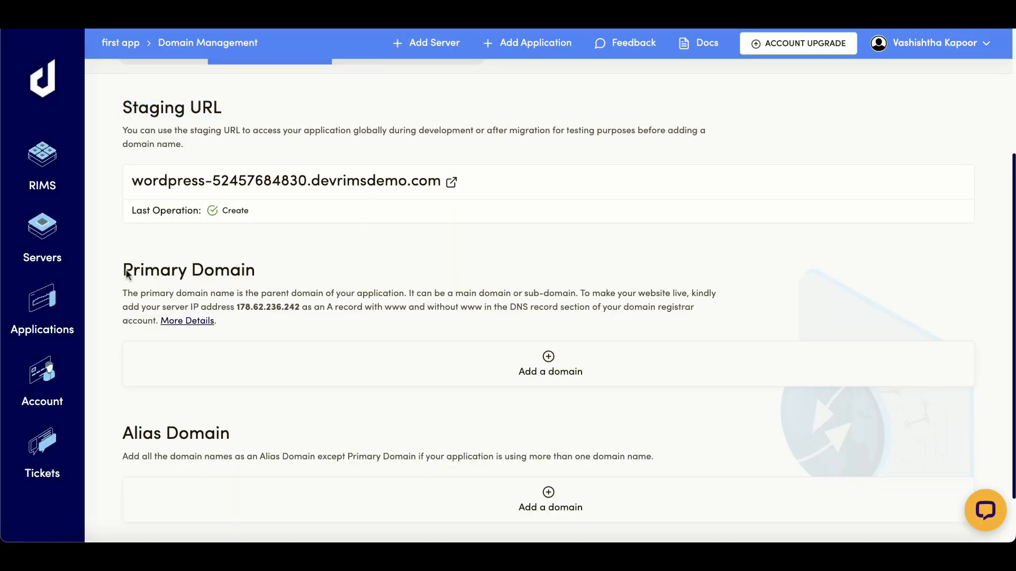
{"action": "left_click_drag", "start_coordinate": [126, 271], "coordinate": [254, 281]}
{"action": "left_click_drag", "start_coordinate": [122, 434], "coordinate": [249, 431]}
{"action": "left_click", "coordinate": [249, 430]}
{"action": "scroll", "coordinate": [249, 431], "scroll_direction": "down", "scroll_amount": 2}
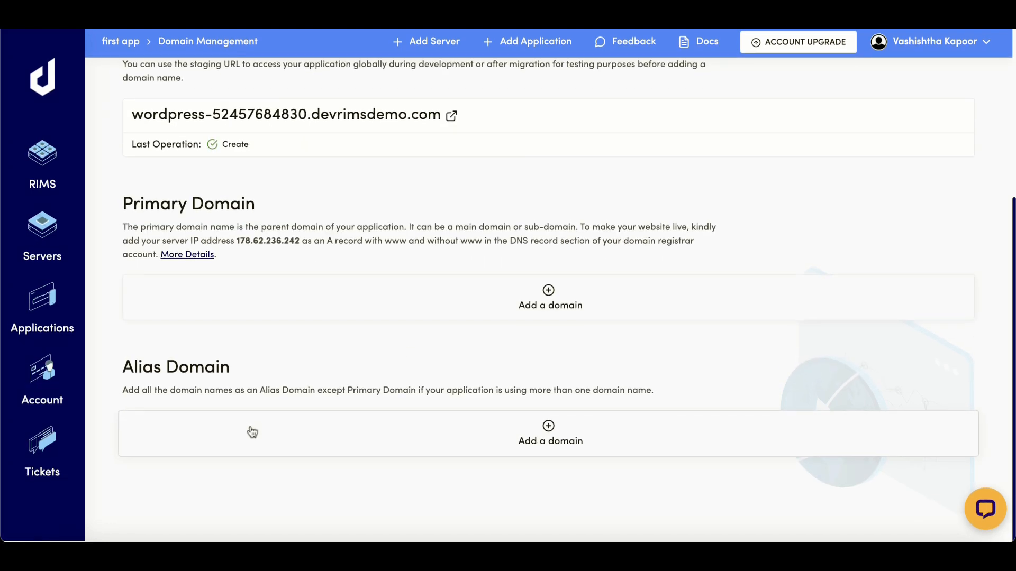
{"action": "left_click", "coordinate": [529, 304]}
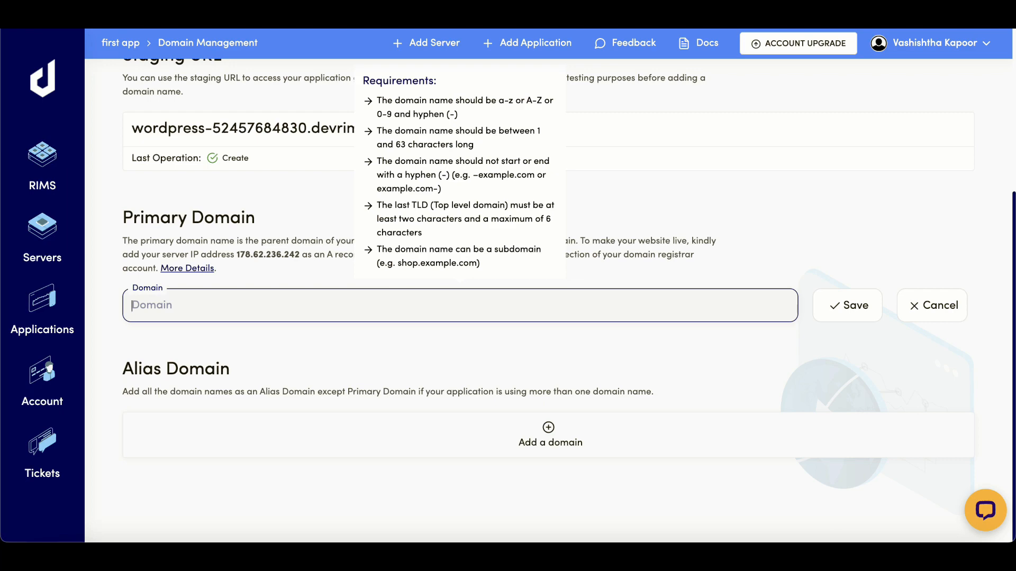
- Save carsfolia.com as the first app's primary domain, then go to the Cloudflare tab
{"action": "key", "text": "Return"}
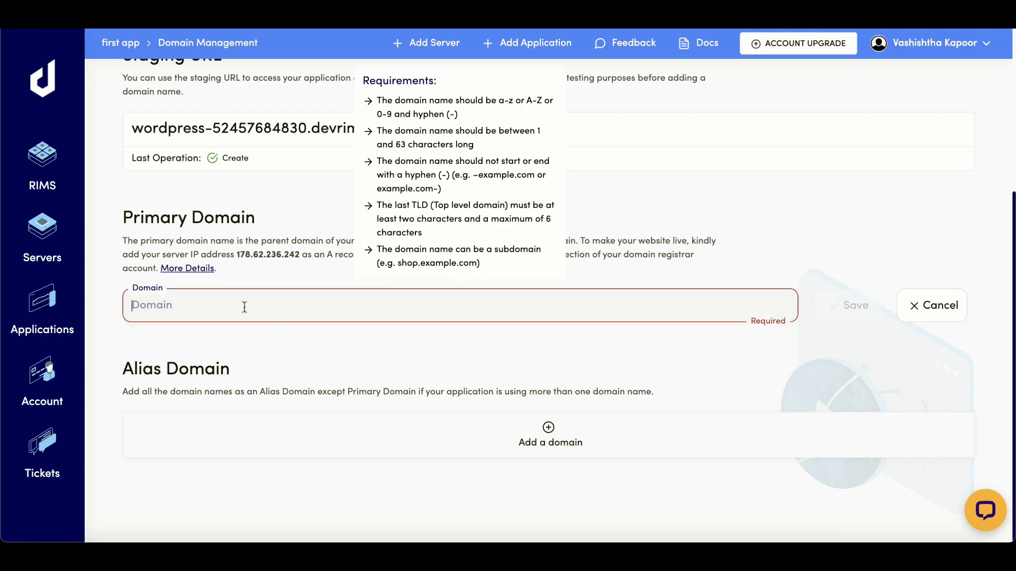
{"action": "scroll", "coordinate": [285, 346], "scroll_direction": "up", "scroll_amount": 2}
{"action": "scroll", "coordinate": [285, 346], "scroll_direction": "down", "scroll_amount": 3}
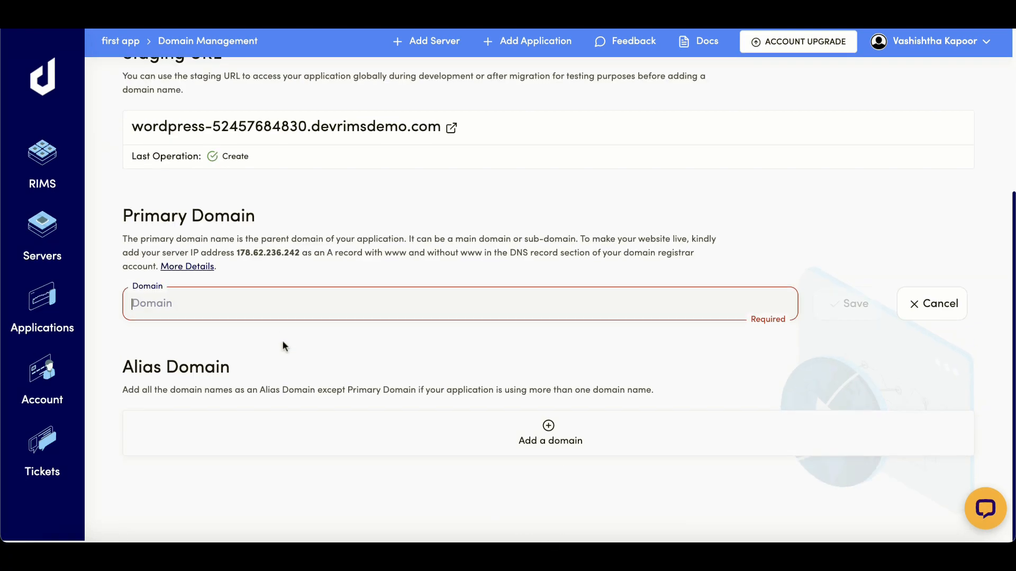
{"action": "type", "text": "carsfo"}
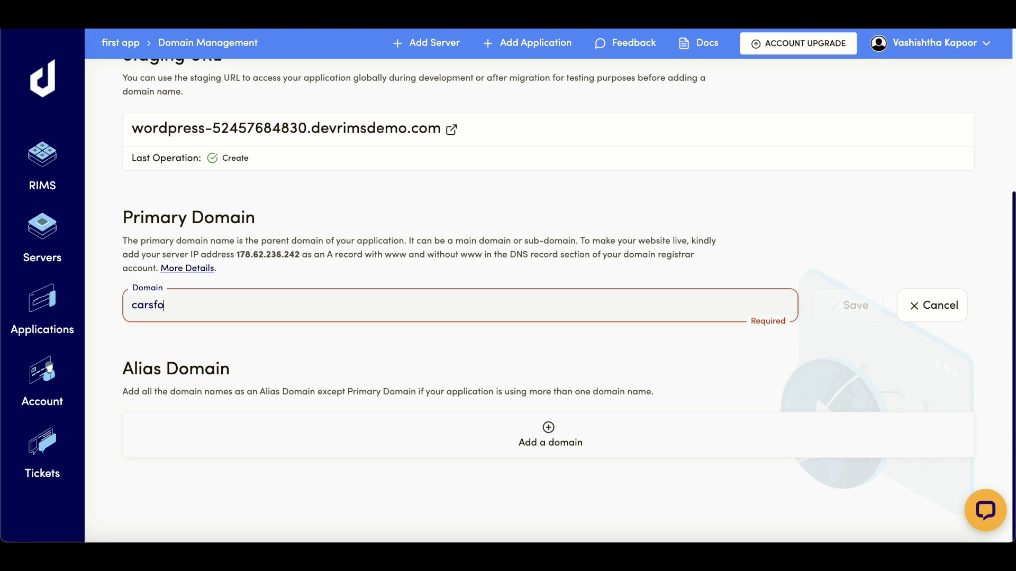
{"action": "type", "text": "lia.com"}
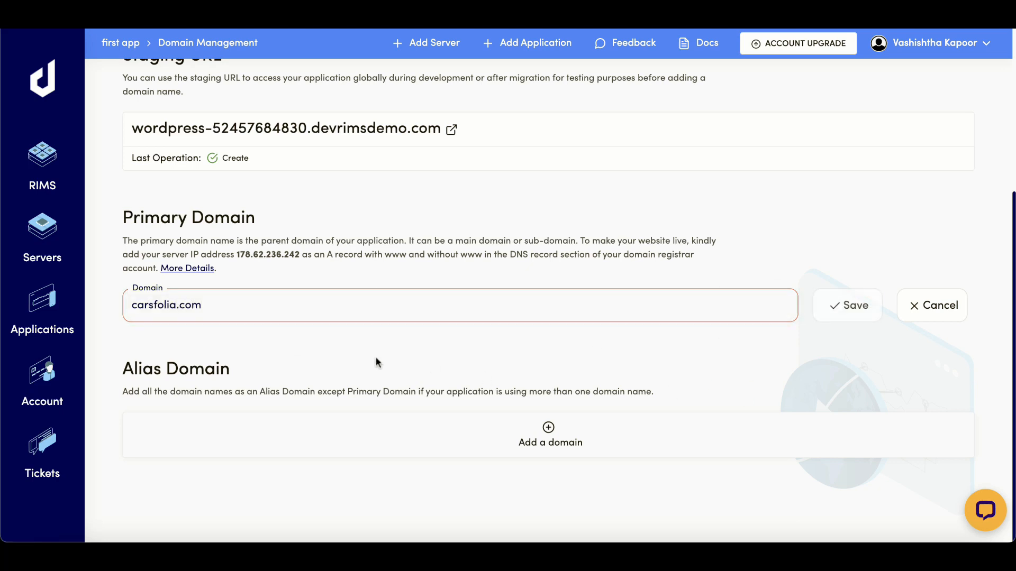
{"action": "left_click", "coordinate": [855, 314]}
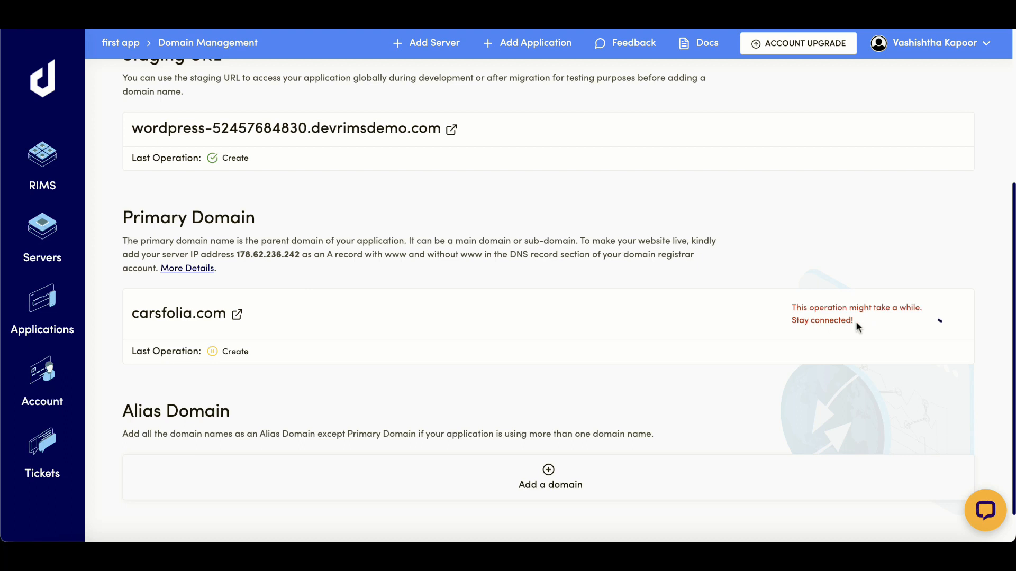
{"action": "scroll", "coordinate": [539, 438], "scroll_direction": "down", "scroll_amount": 1}
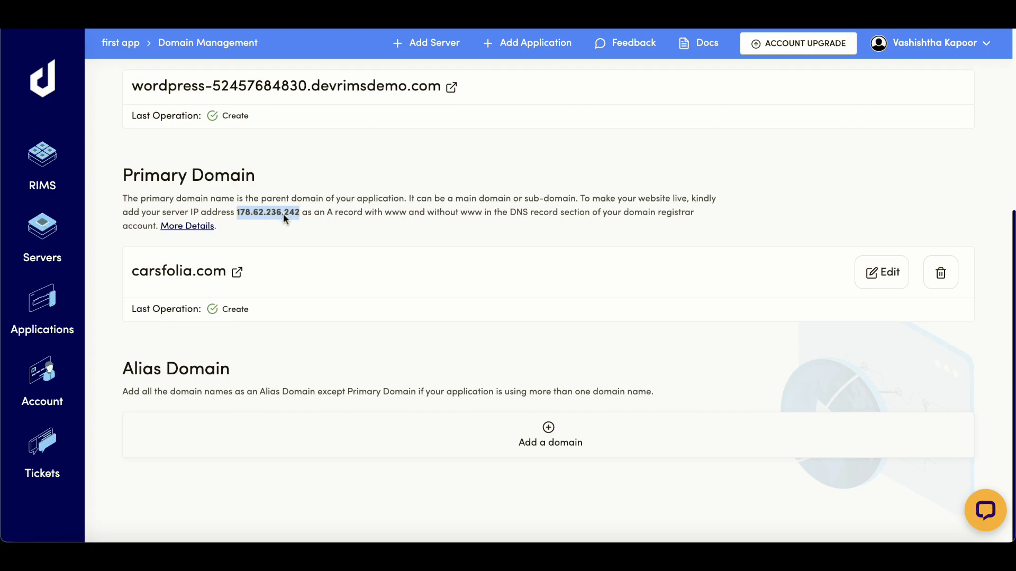
{"action": "key", "text": "ctrl+Tab"}
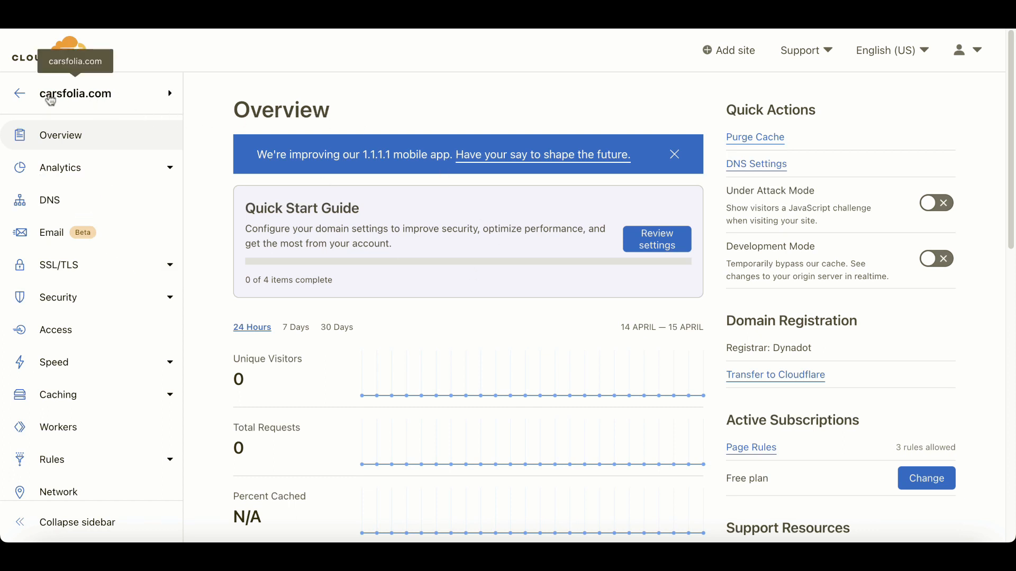
- Create a DNS A record named @ with IPv4 address 178.62.236.242 and save it
{"action": "left_click", "coordinate": [51, 208]}
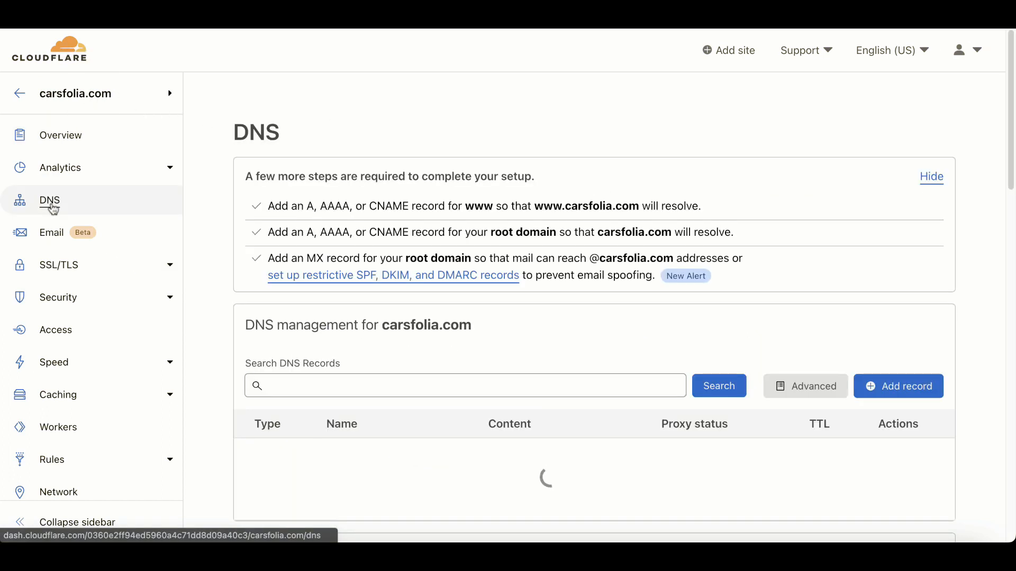
{"action": "double_click", "coordinate": [239, 139]}
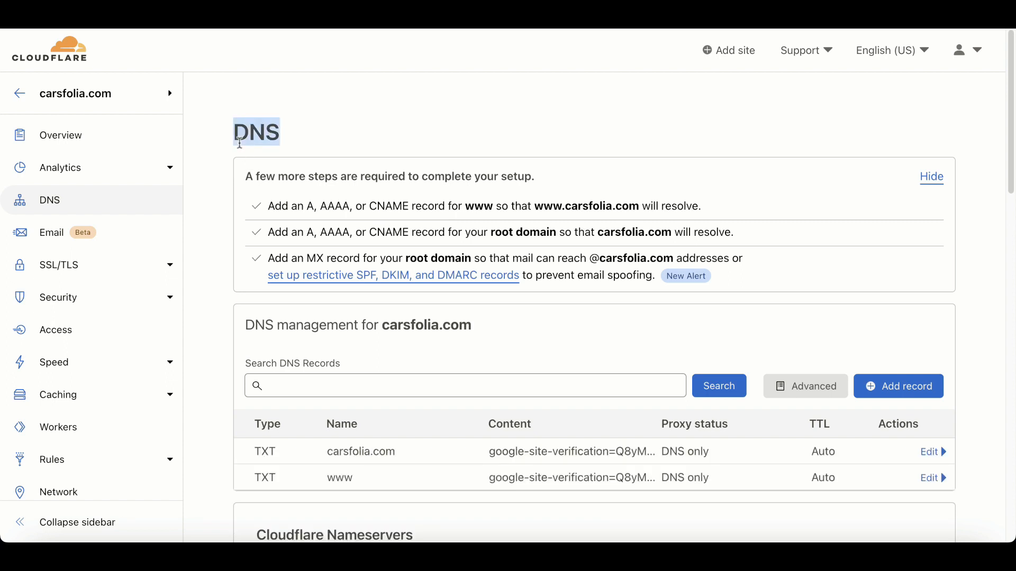
{"action": "scroll", "coordinate": [239, 142], "scroll_direction": "down", "scroll_amount": 2}
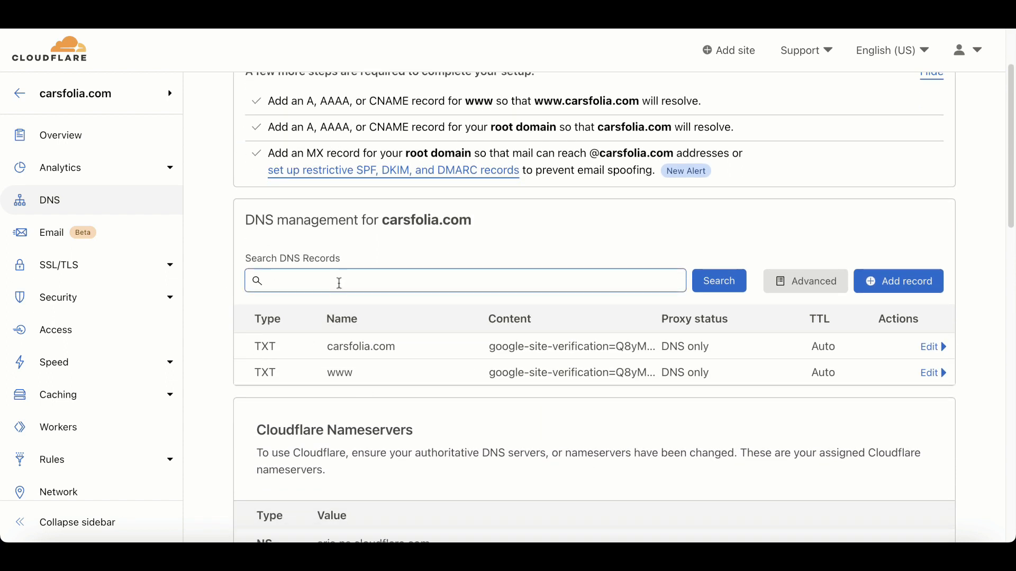
{"action": "left_click", "coordinate": [920, 282]}
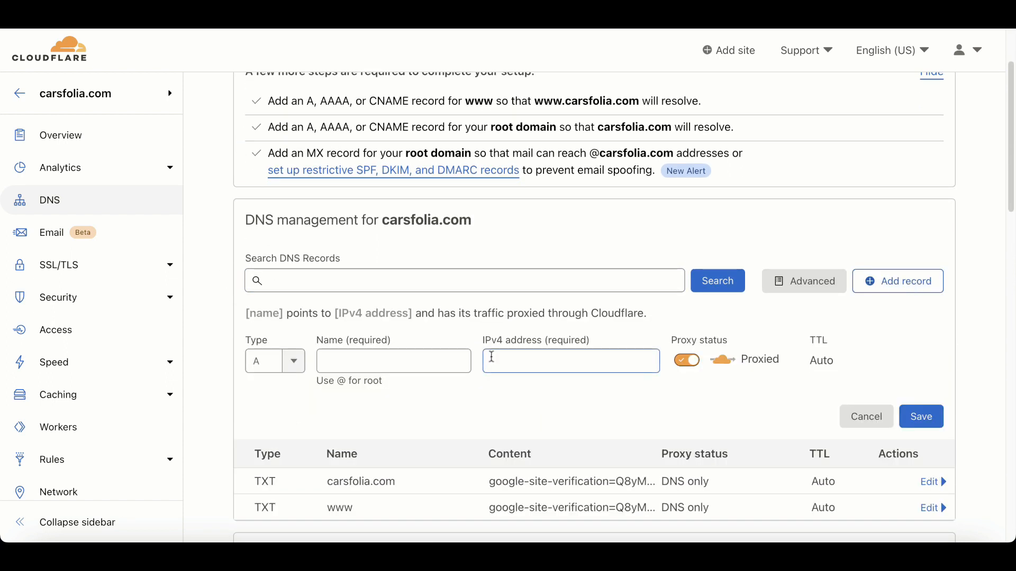
{"action": "left_click", "coordinate": [392, 363]}
{"action": "type", "text": "@"}
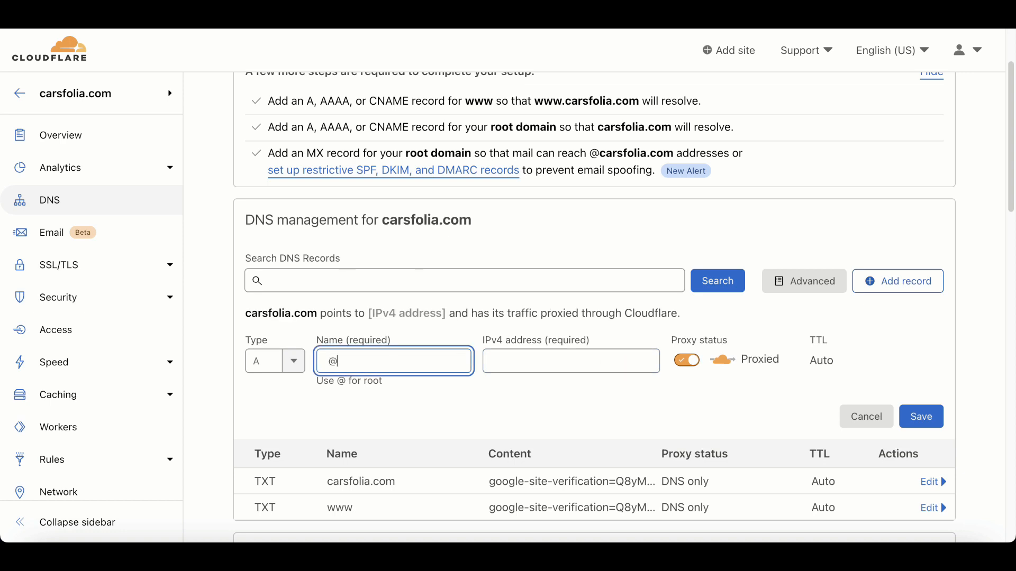
{"action": "left_click", "coordinate": [528, 360]}
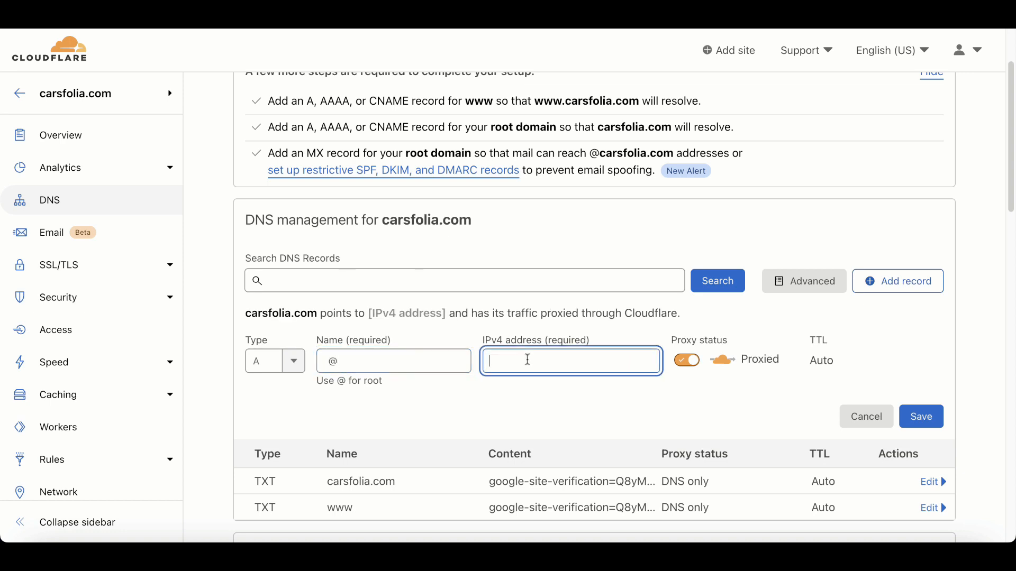
{"action": "left_click_drag", "start_coordinate": [482, 336], "coordinate": [600, 345]}
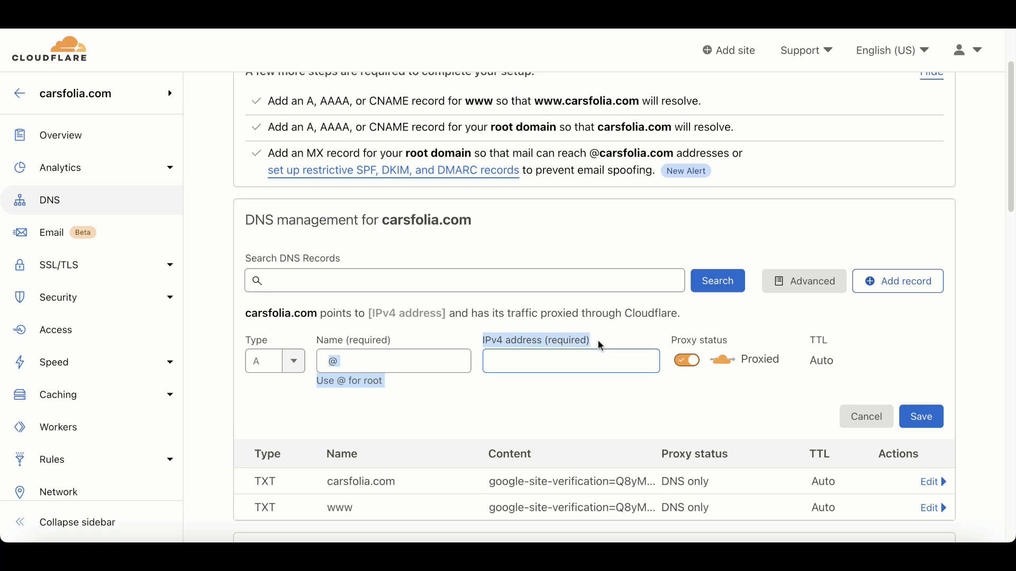
{"action": "left_click", "coordinate": [566, 362]}
{"action": "type", "text": "178.62.236.242"}
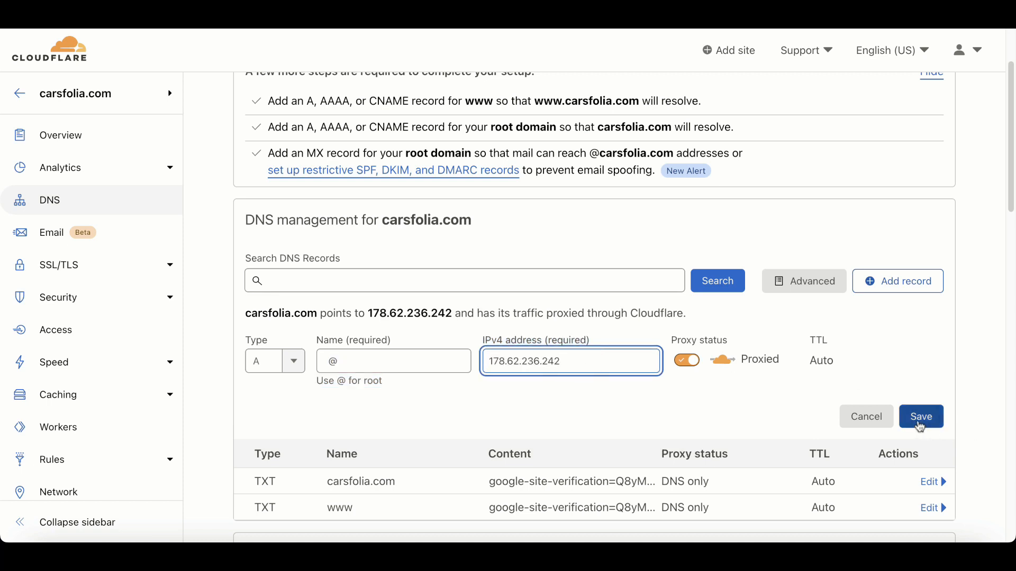
{"action": "left_click", "coordinate": [921, 422]}
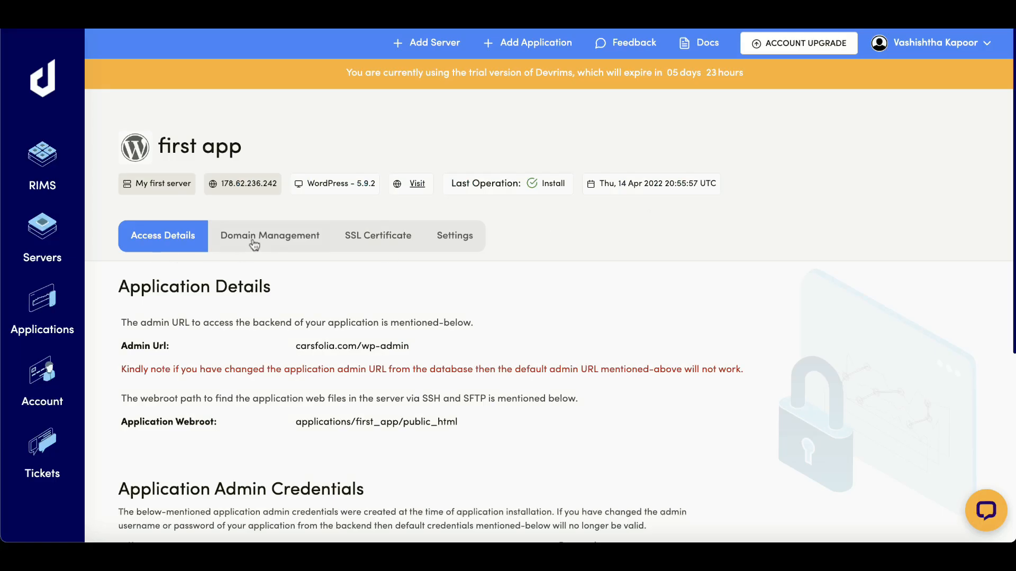
- Select carsfolia.com in the app's SSL Certificate section and install a Let's Encrypt certificate
{"action": "left_click", "coordinate": [254, 238]}
{"action": "scroll", "coordinate": [171, 443], "scroll_direction": "down", "scroll_amount": 3}
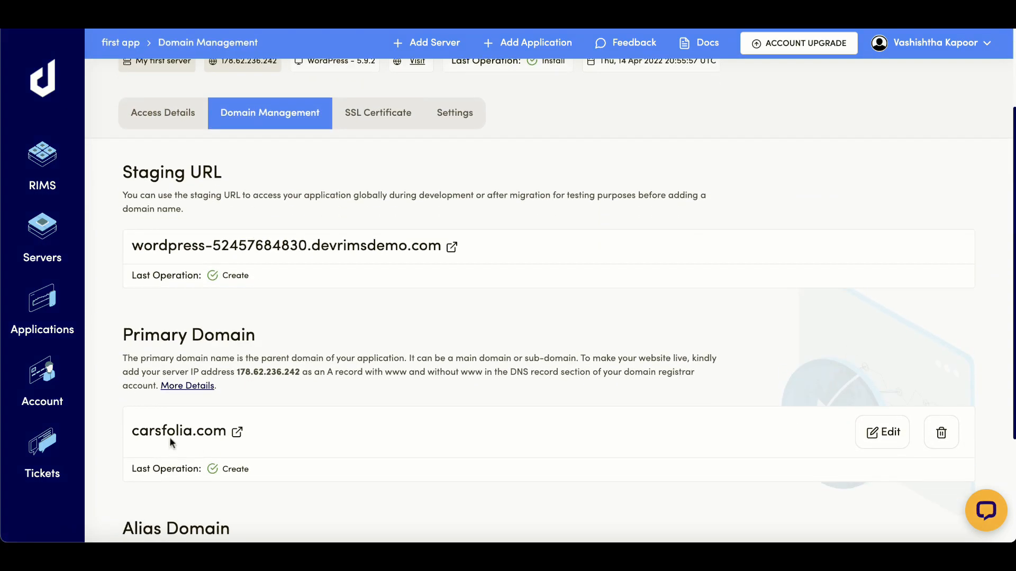
{"action": "scroll", "coordinate": [397, 281], "scroll_direction": "up", "scroll_amount": 3}
{"action": "left_click", "coordinate": [390, 240]}
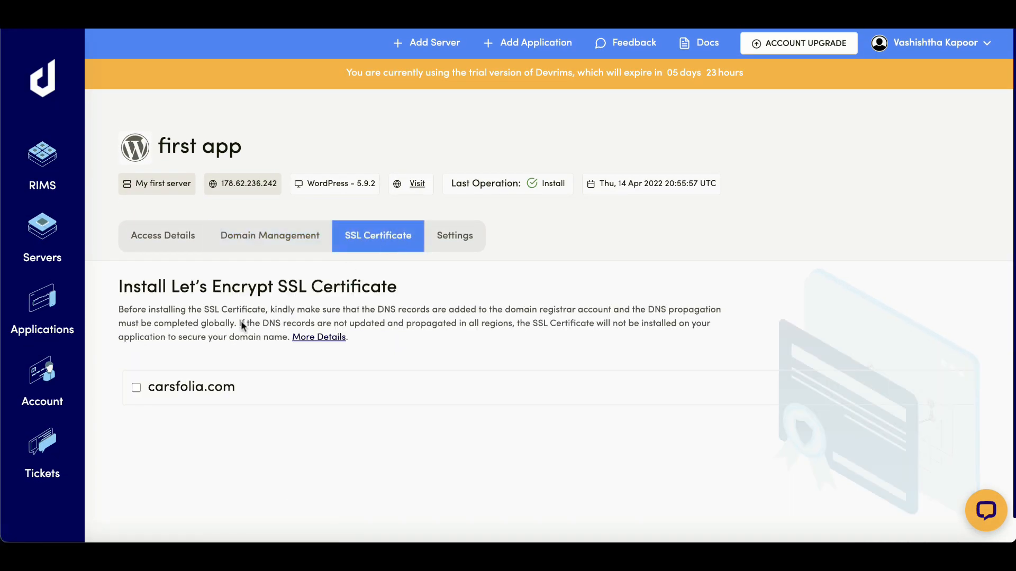
{"action": "left_click", "coordinate": [136, 387]}
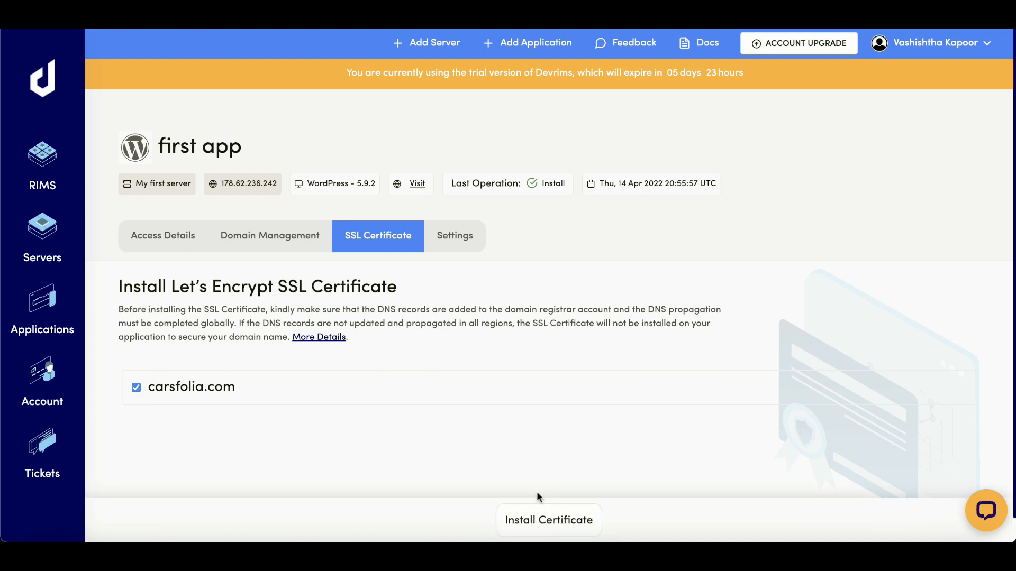
{"action": "left_click", "coordinate": [558, 522]}
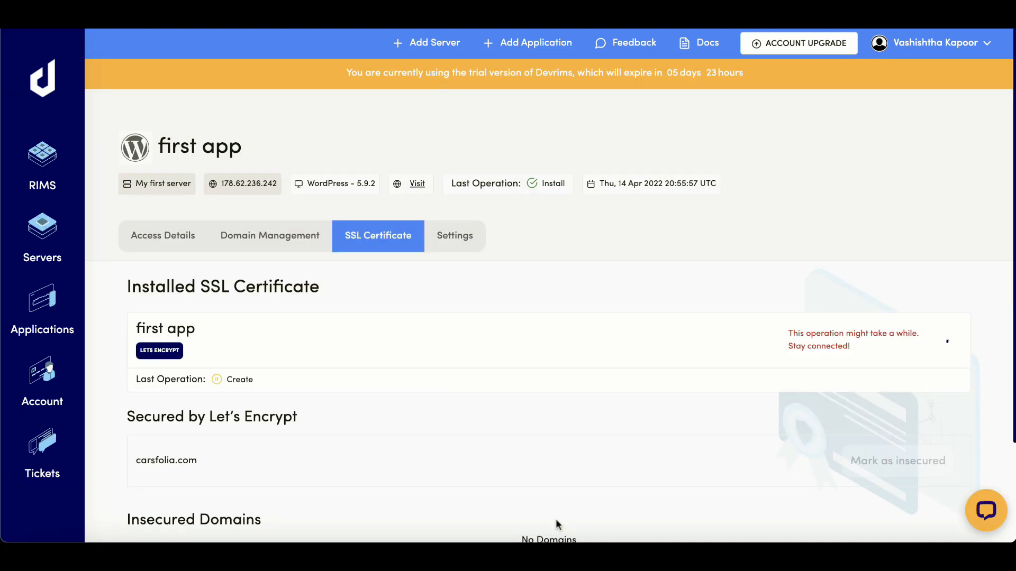
{"action": "scroll", "coordinate": [555, 523], "scroll_direction": "down", "scroll_amount": 1}
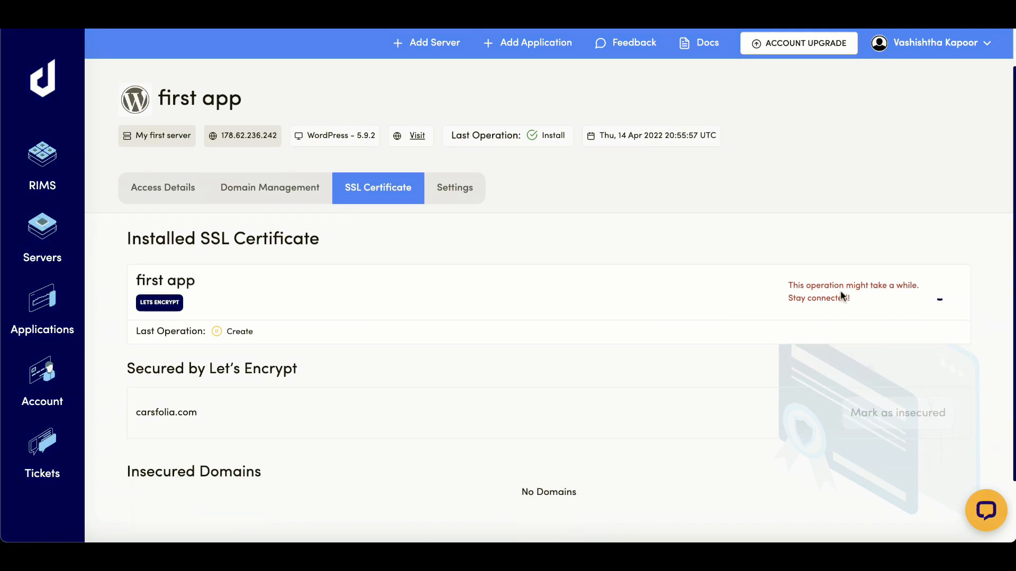